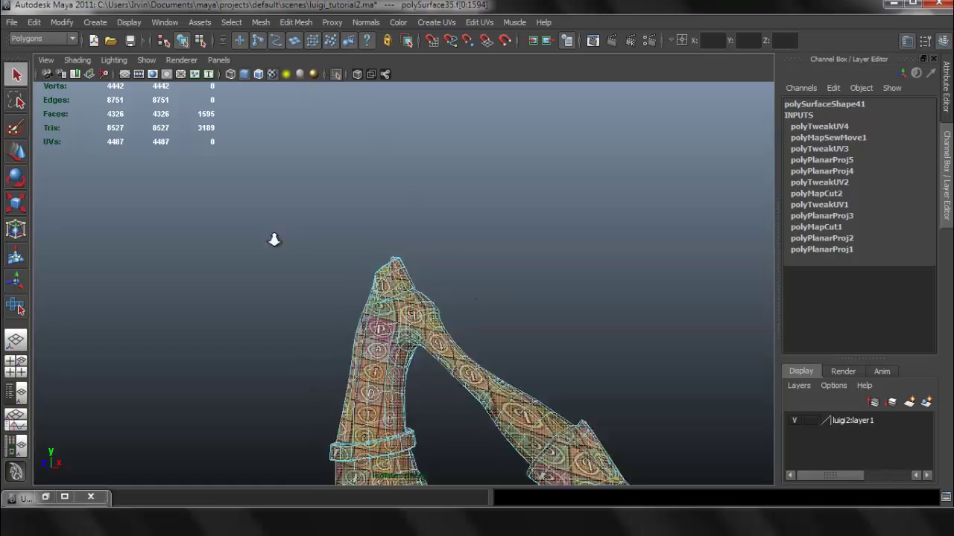
Step: Set the half-body mesh to edge selection and display it shaded without the checker texture near the collar
alt+middle_drag(403, 236, 422, 225)
mouse_move(439, 261)
alt+mouse_down()
mouse_move(460, 274)
mouse_move(436, 264)
alt+mouse_up()
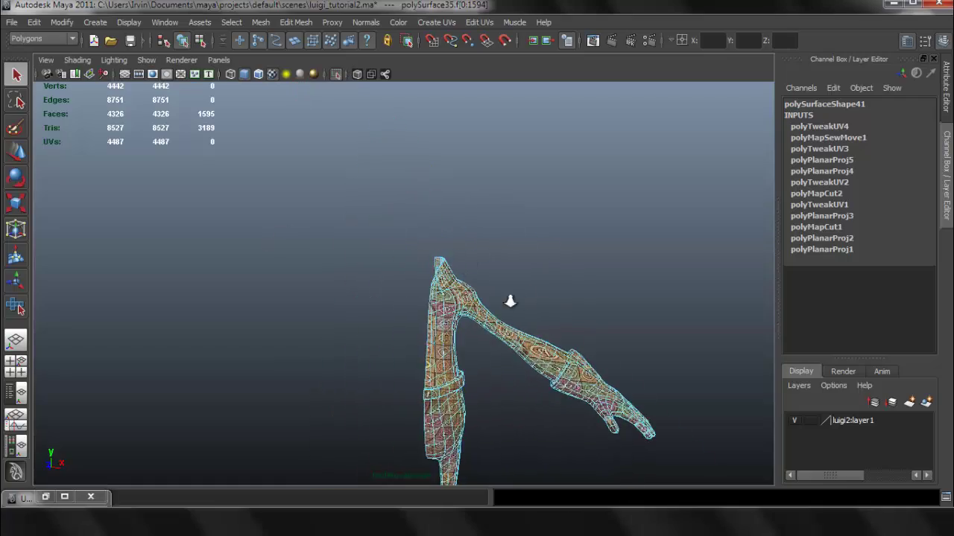
alt+right_drag(509, 300, 625, 316)
alt+middle_drag(424, 264, 342, 252)
alt+right_drag(378, 262, 640, 316)
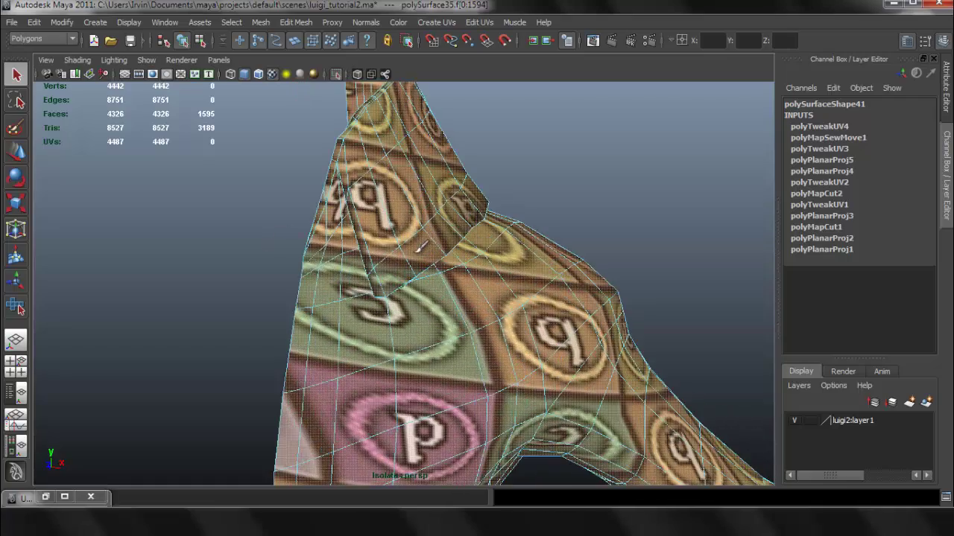
alt+middle_drag(422, 245, 548, 307)
alt+drag(417, 259, 454, 261)
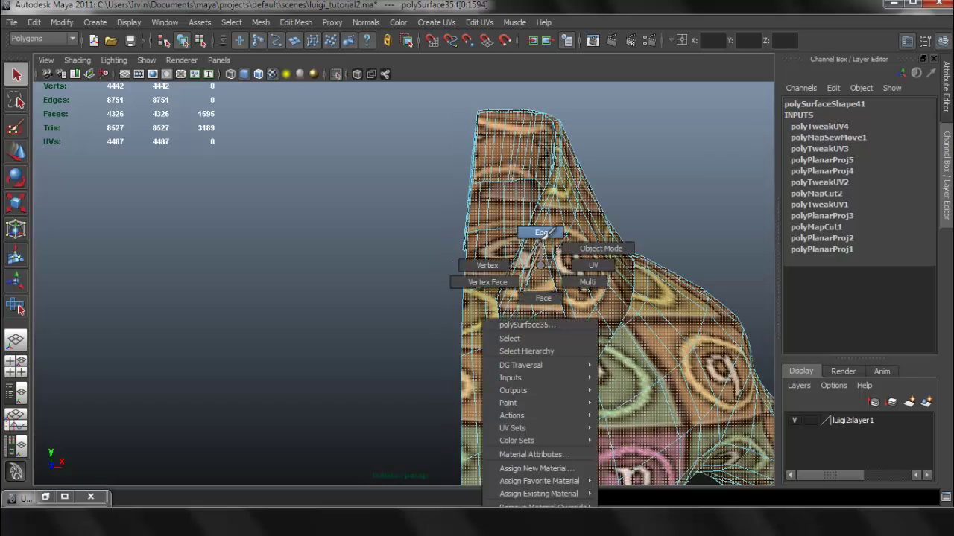
scroll(546, 250, up, 2)
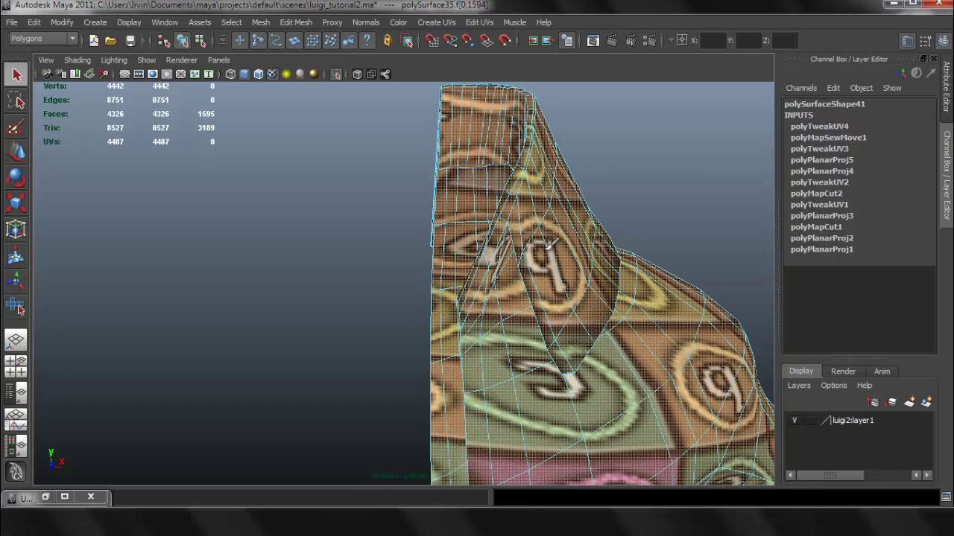
click(602, 187)
alt+middle_drag(575, 206, 511, 251)
key(5)
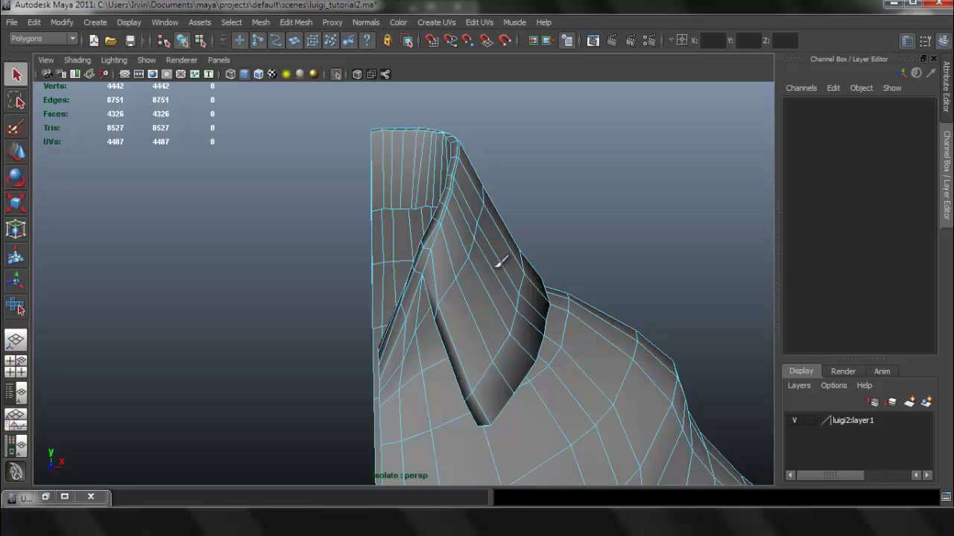
alt+drag(376, 214, 498, 283)
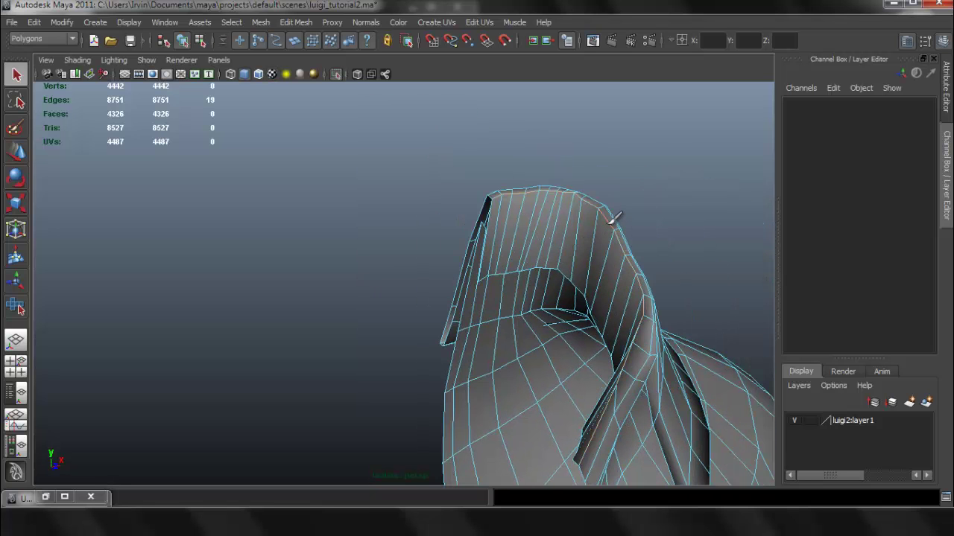
alt+drag(635, 313, 437, 290)
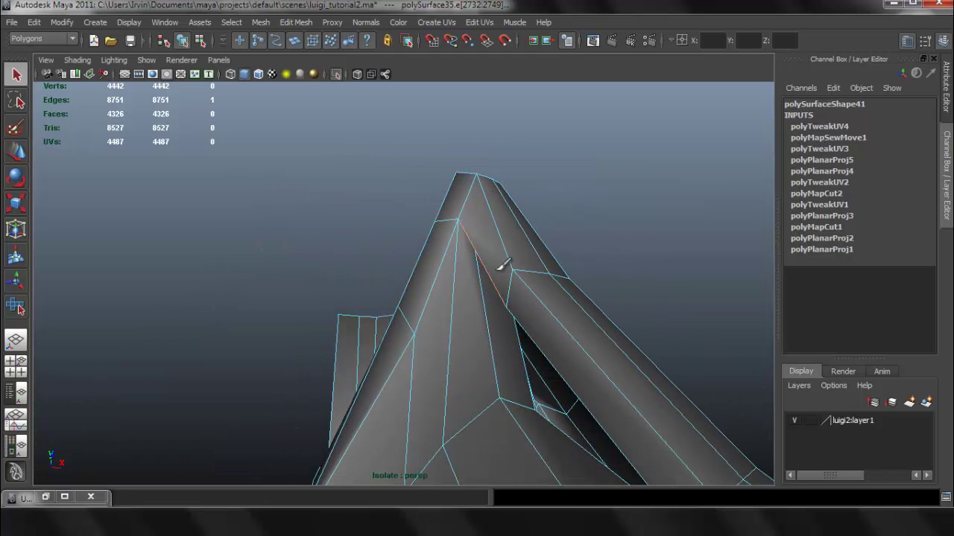
alt+drag(503, 264, 505, 230)
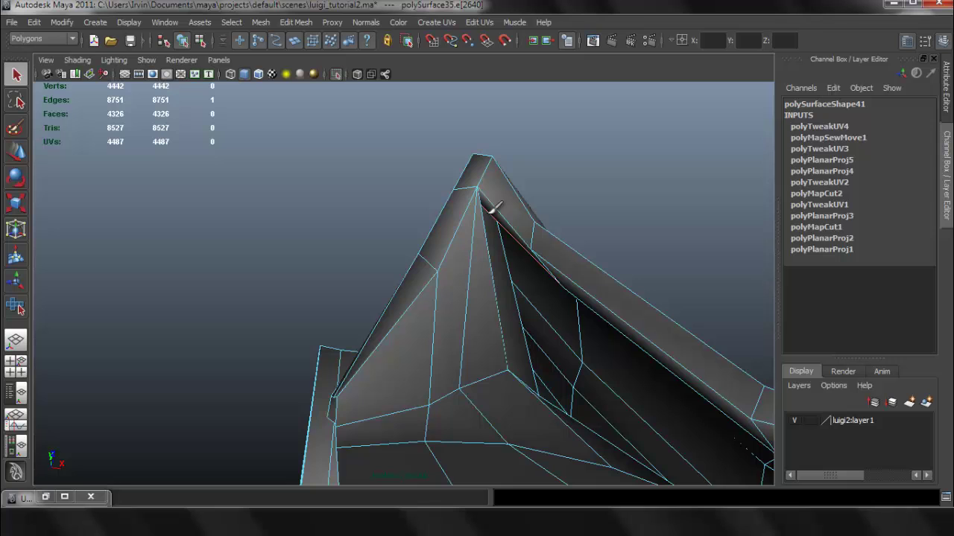
click(491, 210)
alt+right_drag(492, 211, 562, 296)
alt+middle_drag(561, 296, 516, 259)
alt+right_drag(430, 228, 462, 171)
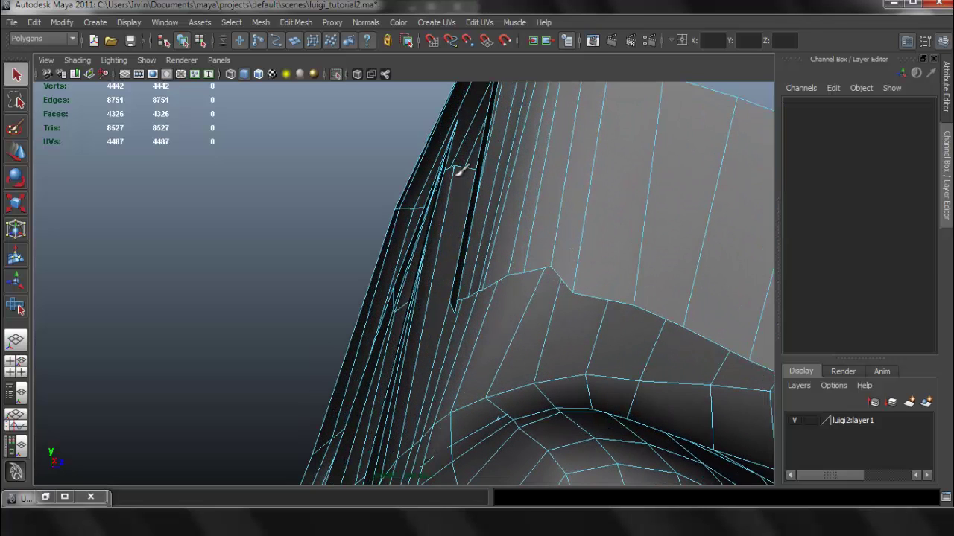
Step: Select the edge loop running along the collar fold as the first seam
double_click(465, 166)
mouse_move(454, 166)
alt+mouse_down()
mouse_move(447, 179)
mouse_move(462, 162)
alt+mouse_up()
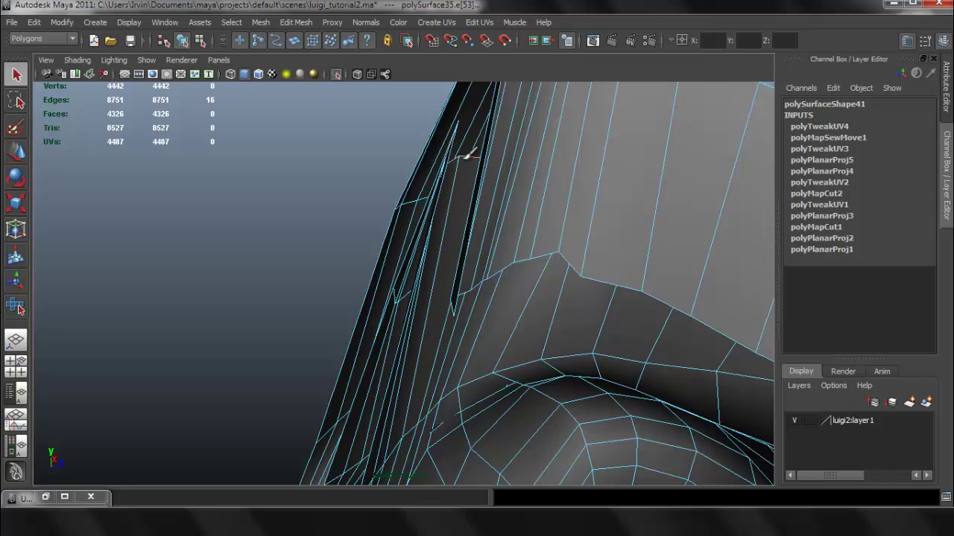
alt+drag(503, 195, 594, 296)
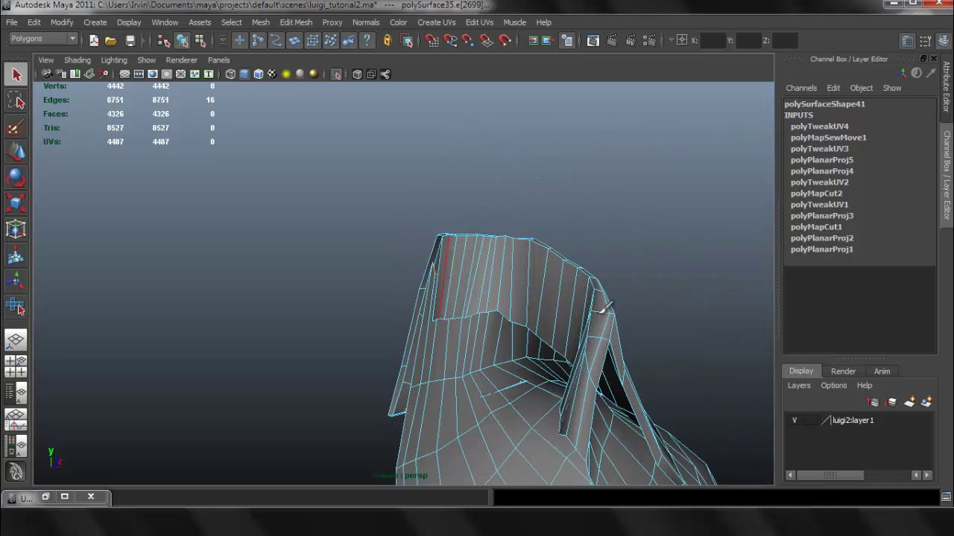
Step: Add the edge loop around the armhole to the seam selection, continuing it underneath through the armpit
alt+drag(399, 329, 520, 341)
alt+middle_drag(575, 383, 462, 283)
alt+drag(462, 283, 481, 321)
alt+middle_drag(481, 321, 455, 274)
alt+drag(456, 273, 520, 375)
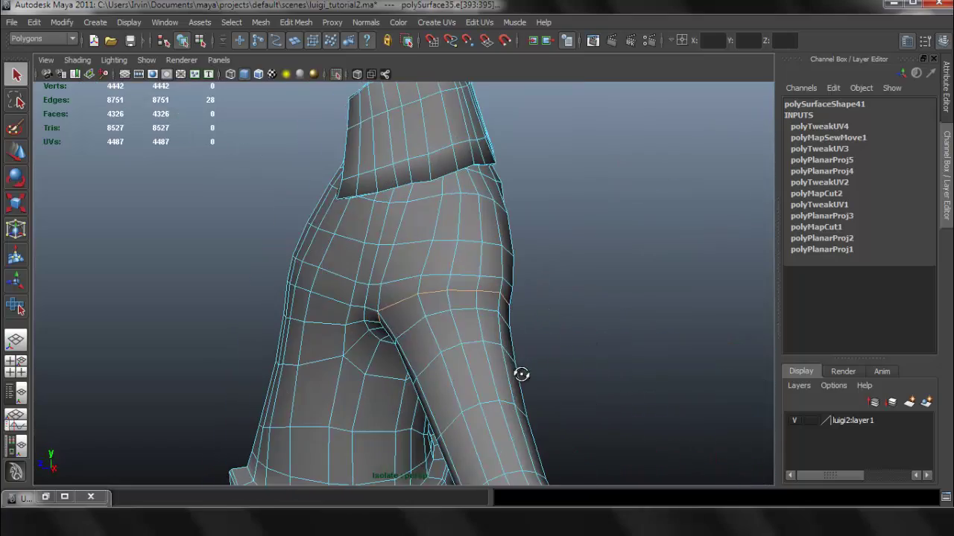
alt+drag(463, 279, 440, 279)
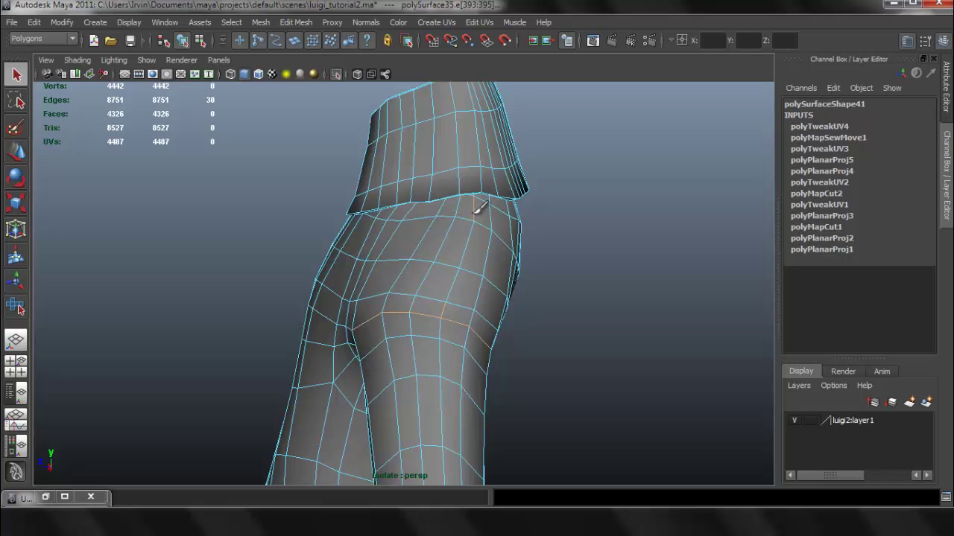
alt+drag(503, 199, 356, 319)
alt+drag(447, 255, 341, 326)
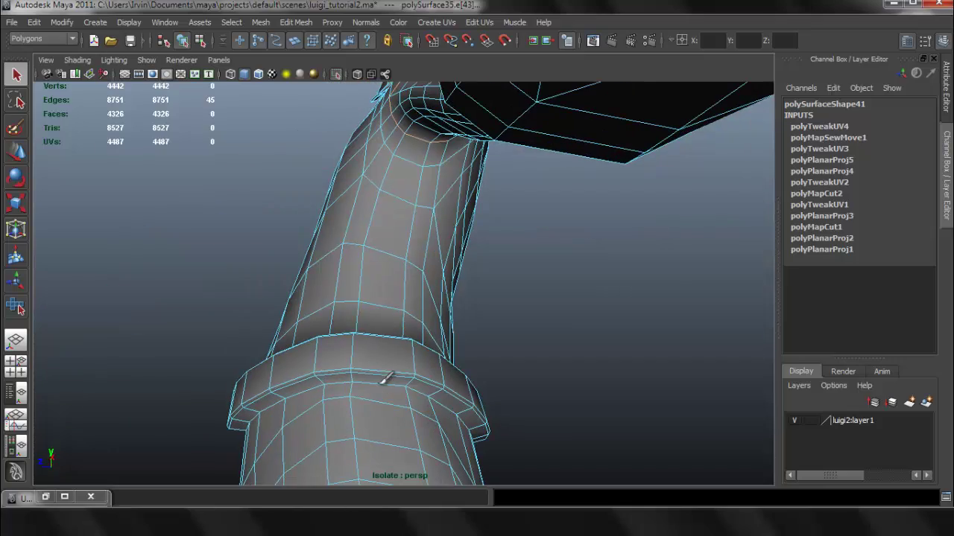
Step: Add the edges around the torso at the belt and the vertical side edges from armpit to belt
mouse_move(523, 385)
alt+mouse_down()
mouse_move(407, 392)
mouse_move(530, 392)
mouse_move(521, 387)
alt+mouse_up()
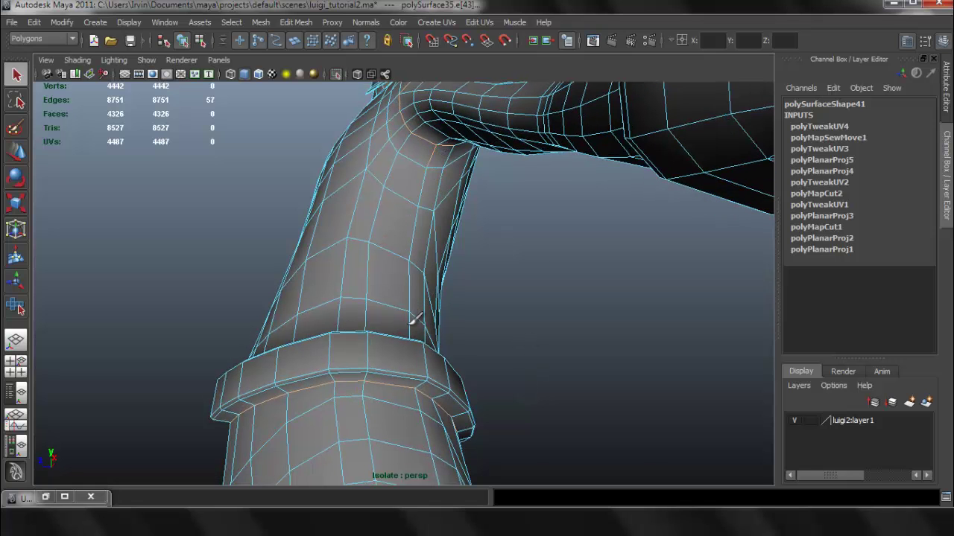
alt+drag(414, 319, 486, 356)
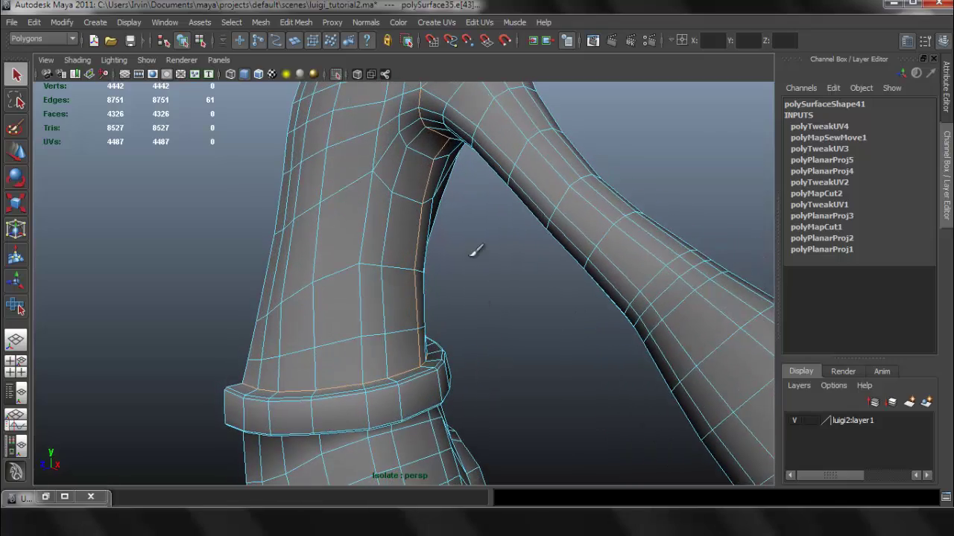
Step: Add the edge loop where the sleeve enters the glove cuff, following the cuff's V-shaped opening
alt+middle_drag(467, 268, 465, 300)
alt+right_drag(581, 343, 439, 318)
alt+middle_drag(468, 360, 444, 232)
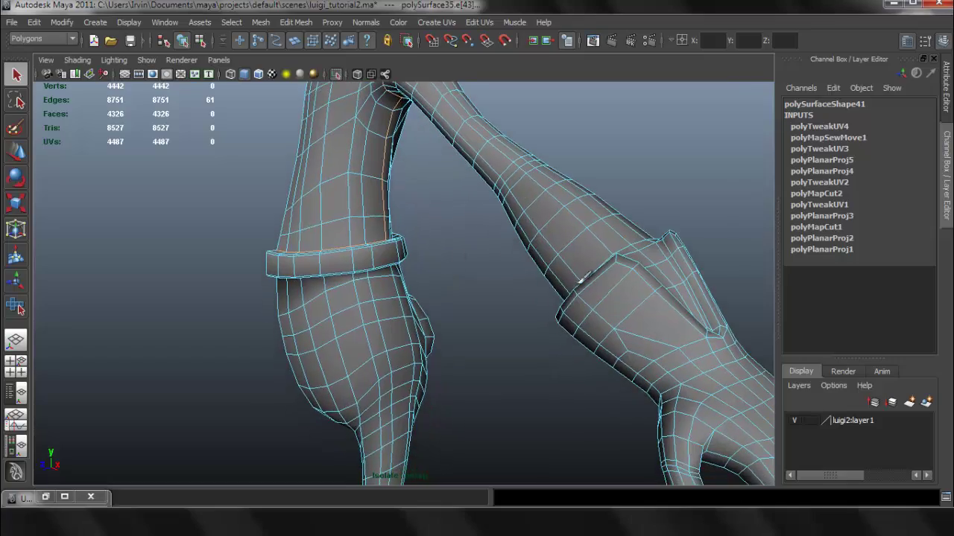
alt+drag(630, 288, 693, 283)
alt+middle_drag(543, 270, 406, 292)
alt+right_drag(429, 275, 438, 273)
alt+drag(439, 274, 507, 266)
alt+right_drag(507, 266, 533, 265)
alt+drag(533, 264, 520, 233)
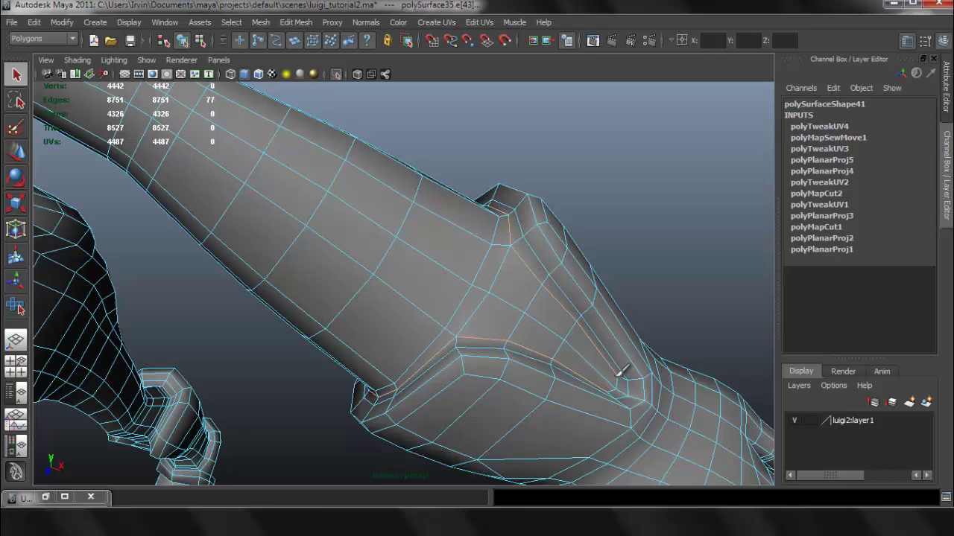
Step: Add the edges running around the four fingers and along the outer side of the hand up to the glove cuff
alt+drag(584, 345, 502, 318)
alt+right_drag(502, 317, 519, 328)
alt+drag(520, 329, 472, 315)
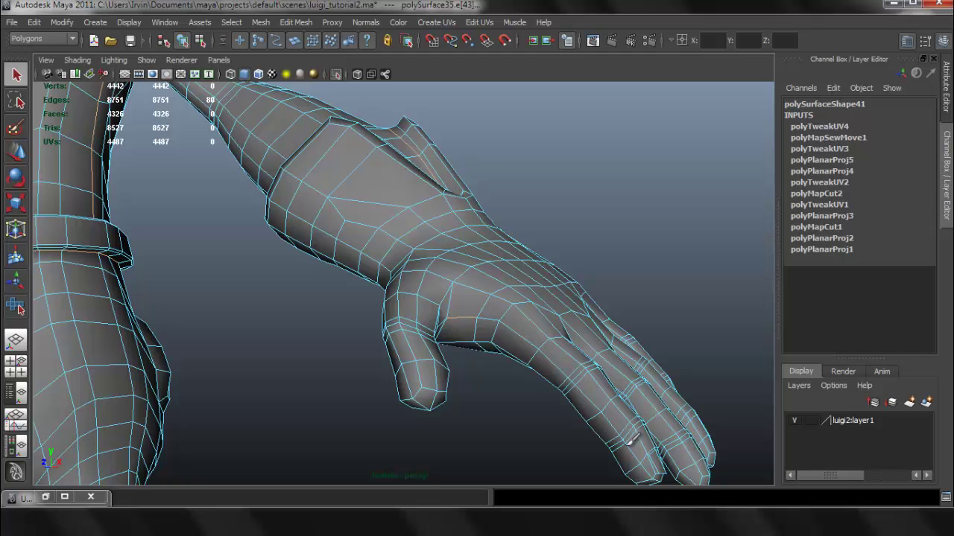
alt+drag(571, 354, 492, 376)
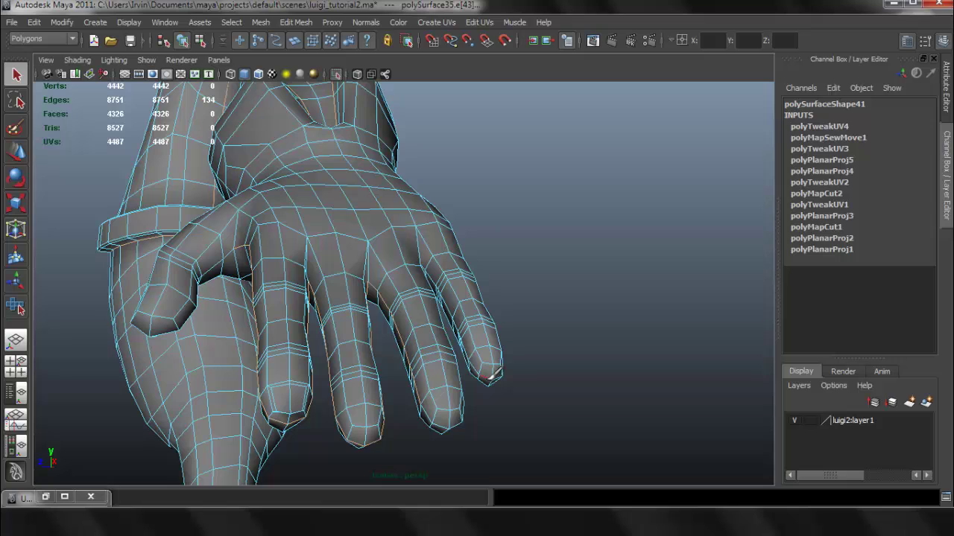
alt+drag(417, 348, 423, 293)
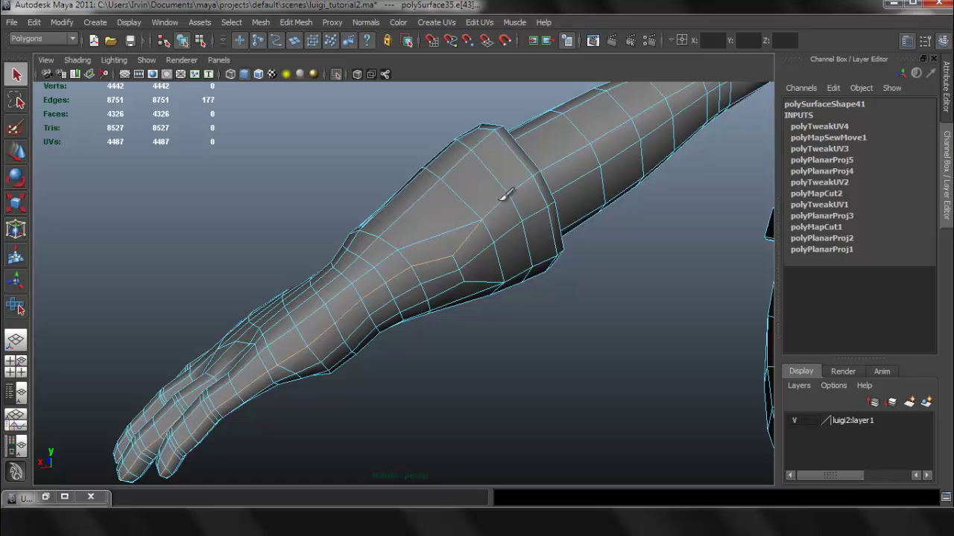
alt+drag(477, 225, 539, 255)
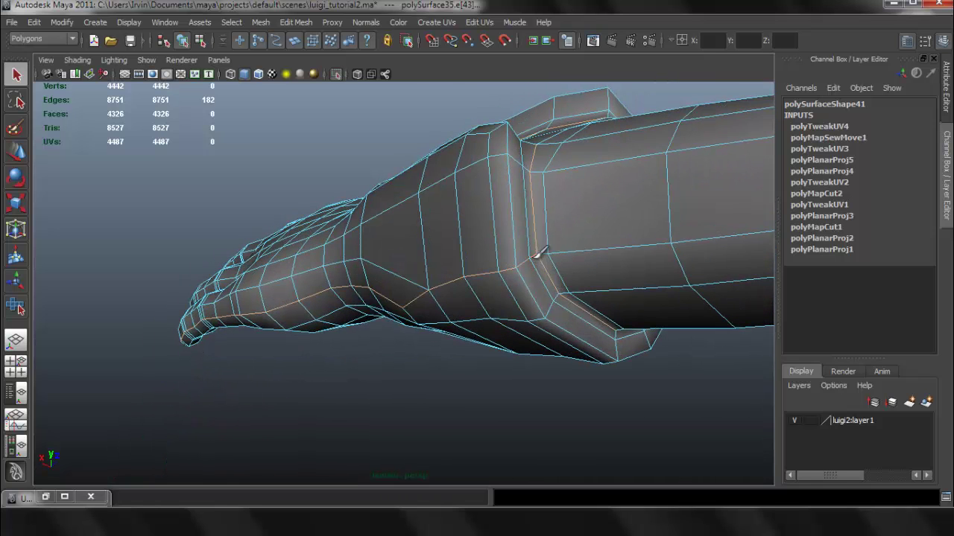
Step: Add the edges around the thumb and along the glove's side from the thumb up to the cuff opening
alt+drag(467, 325, 454, 290)
alt+middle_drag(454, 290, 402, 298)
alt+drag(403, 298, 304, 244)
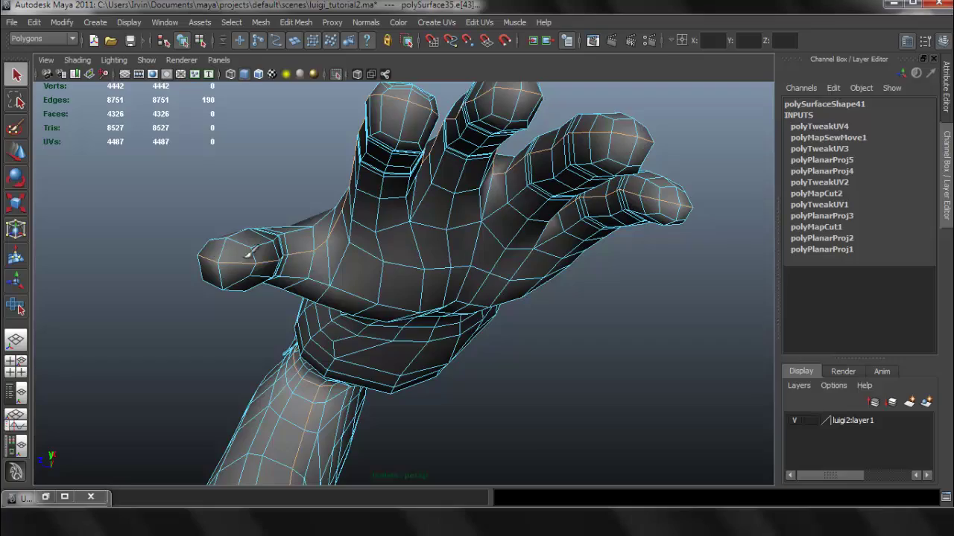
alt+drag(251, 252, 361, 255)
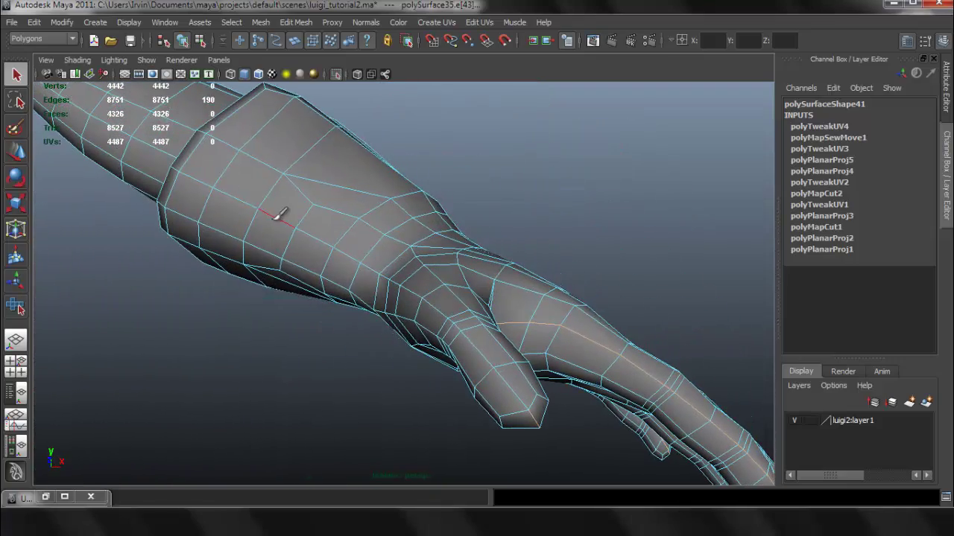
alt+drag(321, 253, 287, 250)
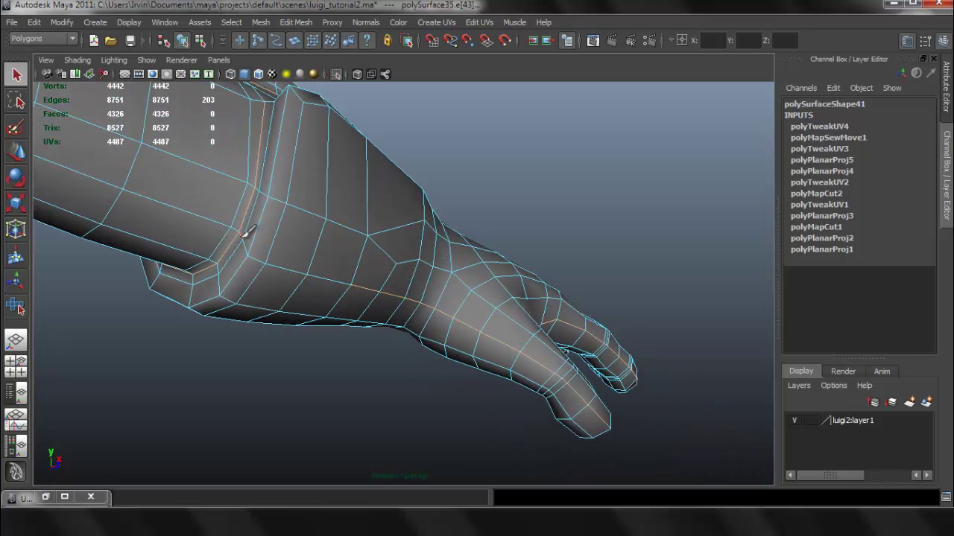
alt+drag(430, 291, 347, 366)
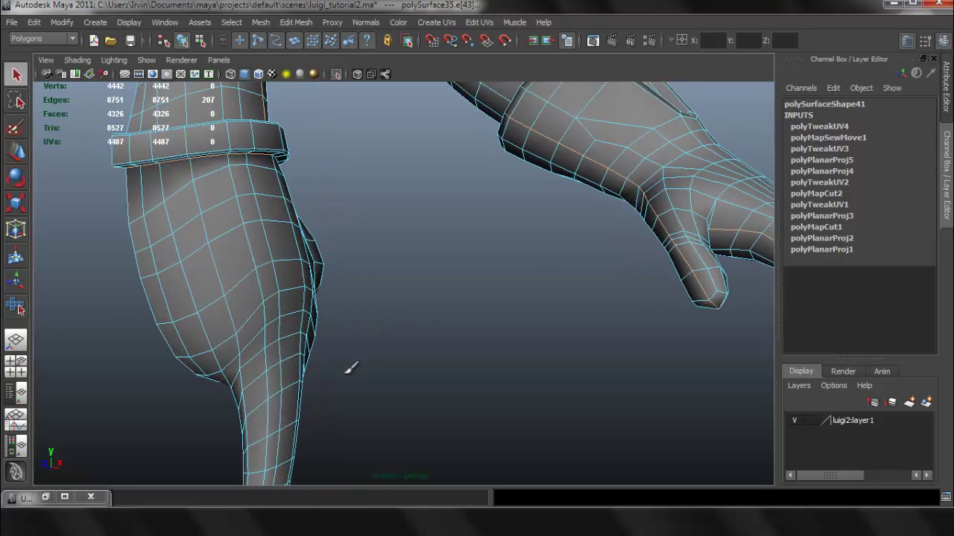
Step: Add the edges along one side of the shoe's sole, from the toe to the heel
mouse_move(347, 366)
alt+middle_down()
mouse_move(387, 339)
mouse_move(422, 280)
mouse_move(450, 339)
alt+middle_up()
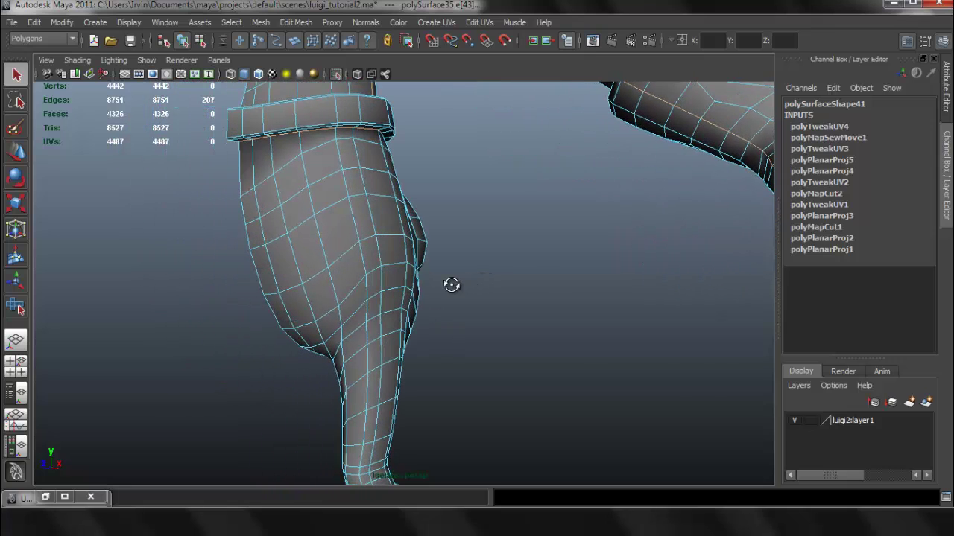
alt+middle_drag(456, 281, 454, 176)
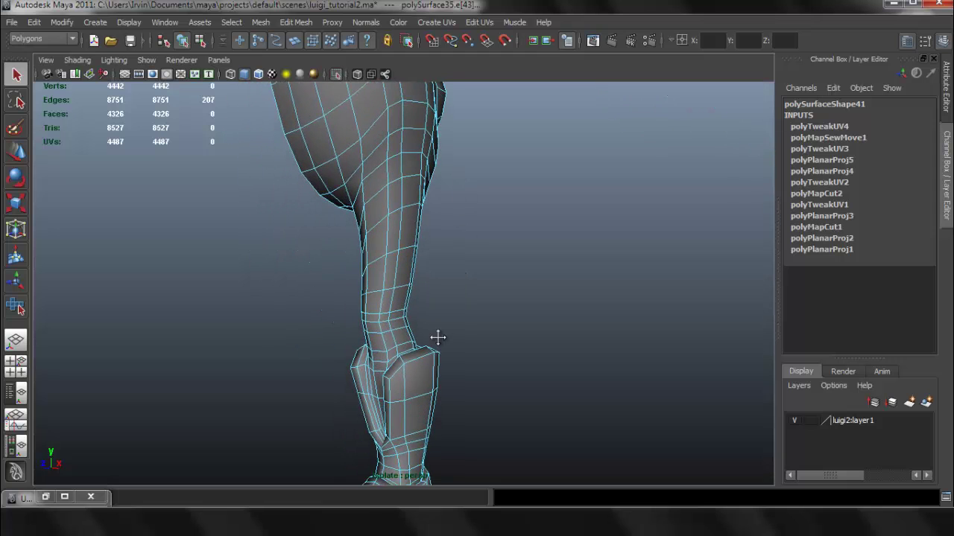
alt+middle_drag(439, 334, 447, 190)
alt+drag(448, 190, 429, 253)
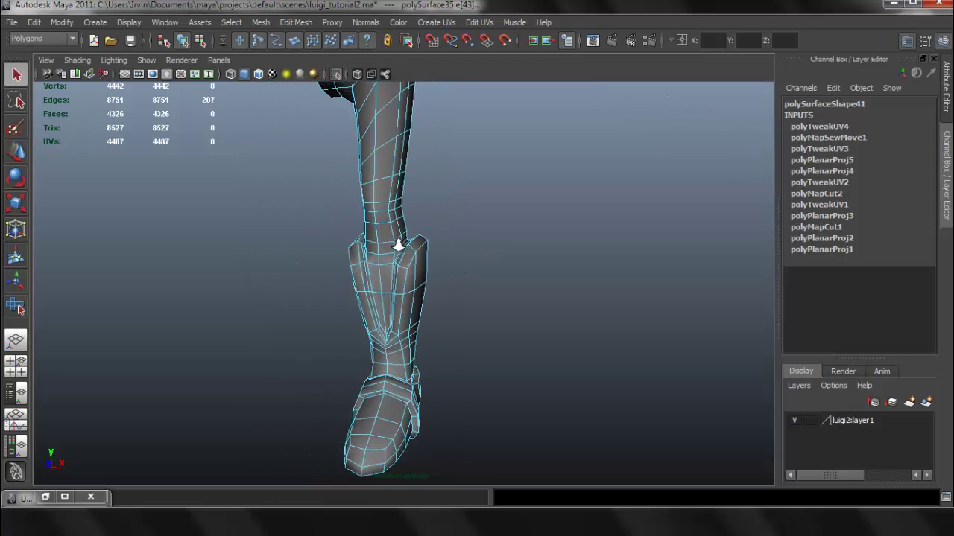
alt+drag(438, 236, 165, 245)
alt+middle_drag(435, 329, 422, 170)
alt+right_drag(390, 292, 483, 327)
alt+drag(484, 327, 366, 224)
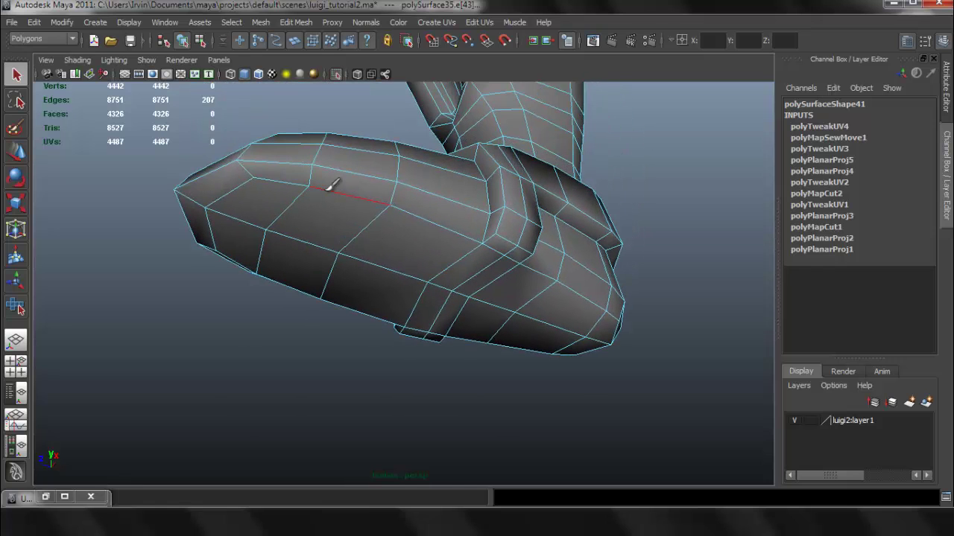
alt+middle_drag(484, 200, 487, 216)
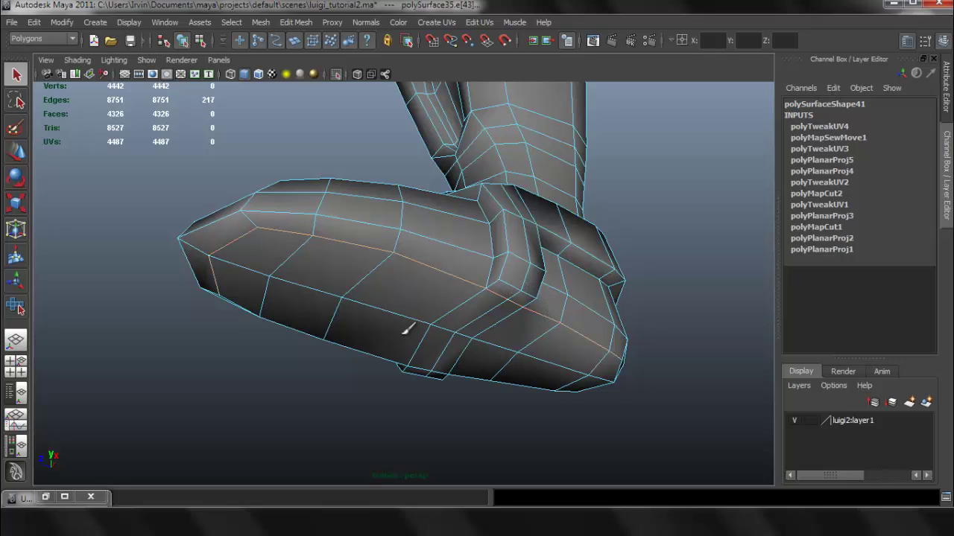
Step: Add the edges along the other side of the shoe's sole, including the strap, to close the sole's outline
alt+drag(408, 328, 476, 220)
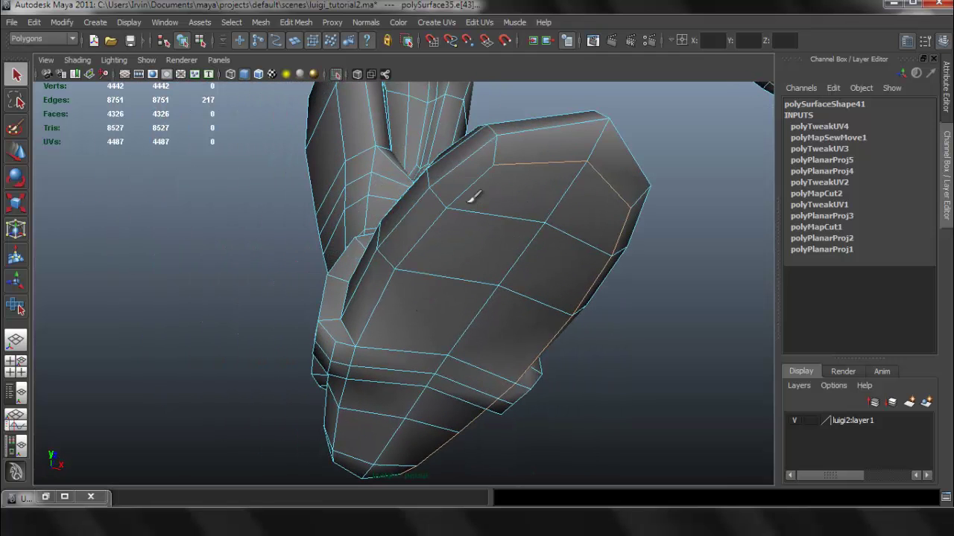
mouse_move(395, 286)
alt+mouse_down()
mouse_move(394, 313)
mouse_move(407, 280)
alt+mouse_up()
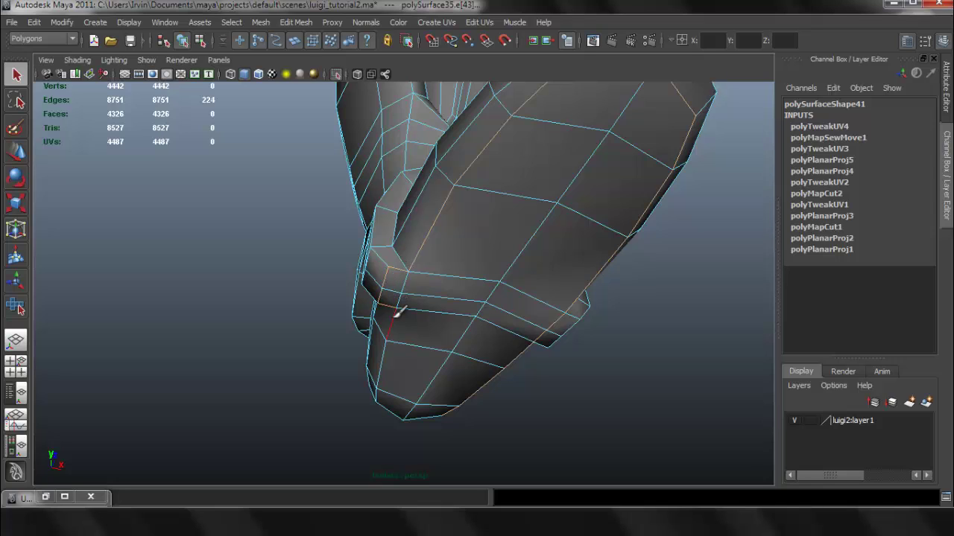
alt+drag(380, 332, 477, 349)
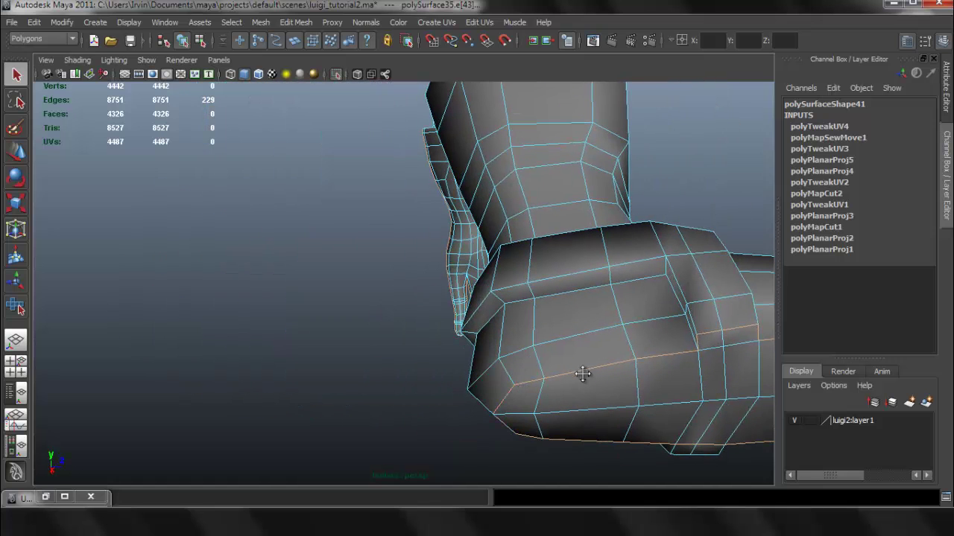
alt+drag(583, 374, 554, 362)
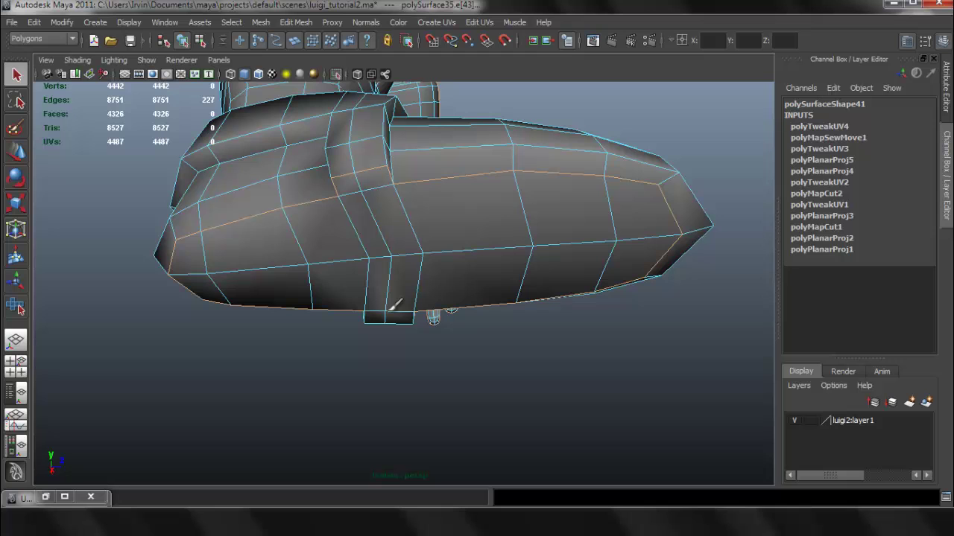
alt+drag(483, 308, 462, 216)
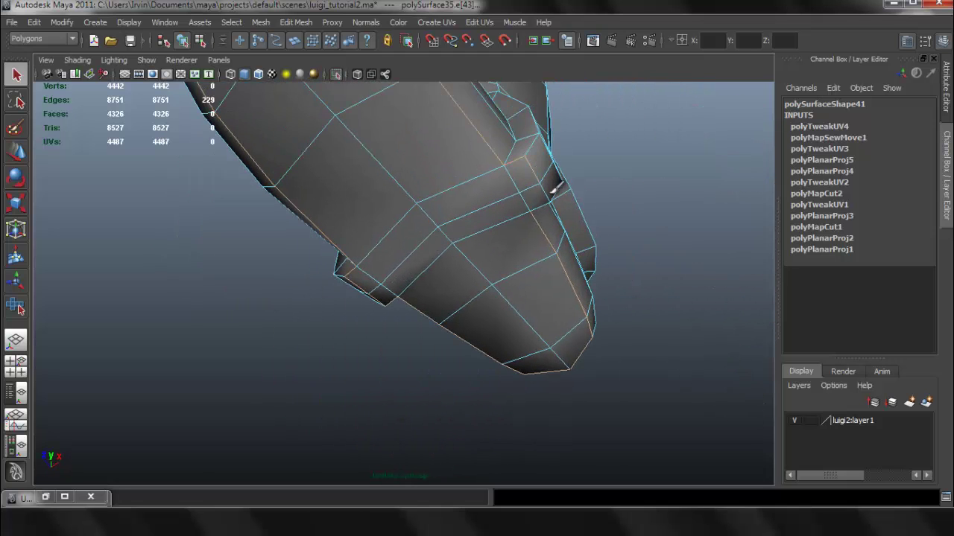
Step: Add the edge loop where the leg enters the boot cuff, following both sides of the V-shaped front opening
alt+drag(579, 173, 592, 341)
alt+middle_drag(485, 240, 488, 463)
alt+right_drag(539, 303, 460, 274)
alt+drag(460, 274, 501, 315)
alt+right_drag(501, 315, 520, 240)
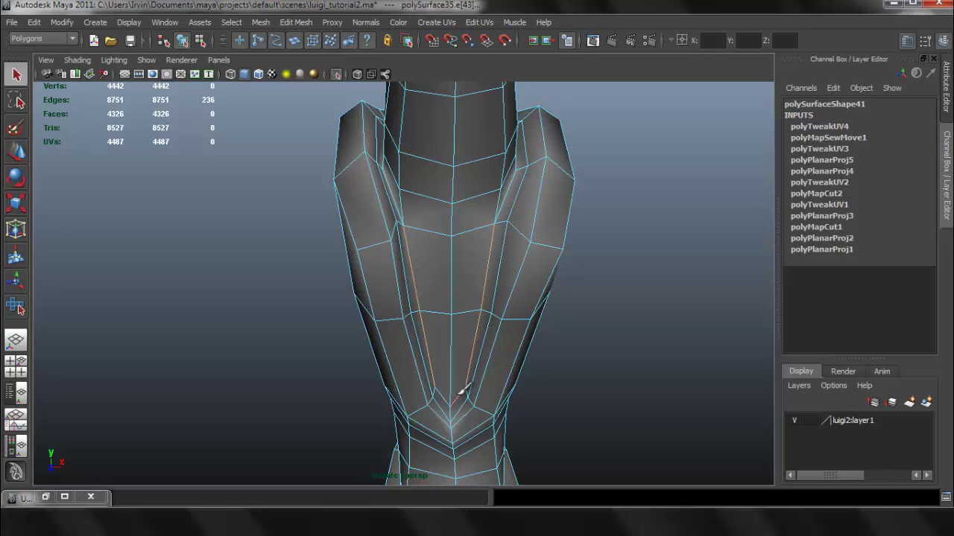
alt+drag(519, 210, 514, 202)
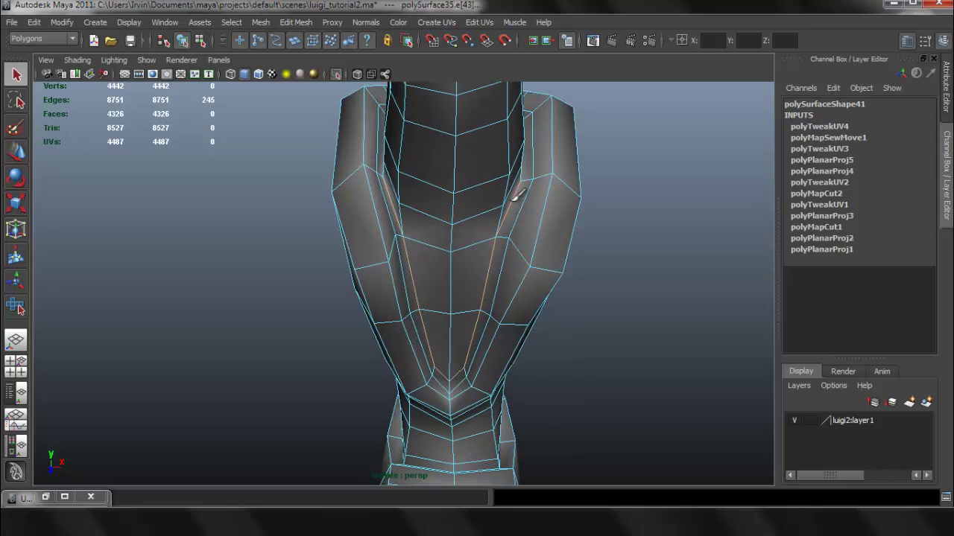
mouse_move(600, 255)
alt+mouse_down()
mouse_move(571, 278)
mouse_move(487, 291)
mouse_move(363, 281)
mouse_move(604, 260)
mouse_move(596, 255)
alt+mouse_up()
Step: Add the line of edges down the inner side of the leg, from the crotch to the boot cuff
alt+right_drag(596, 256, 303, 197)
alt+drag(302, 197, 482, 197)
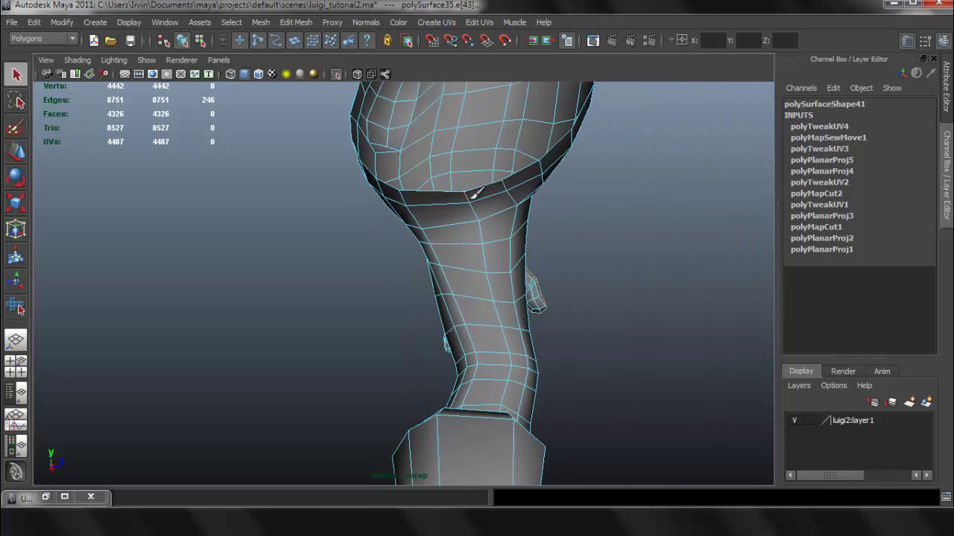
alt+drag(505, 375, 504, 316)
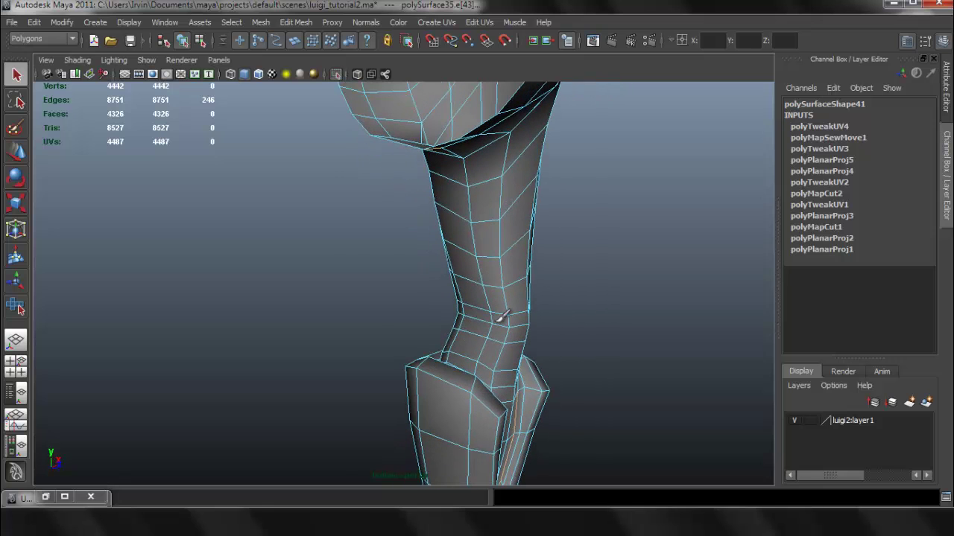
alt+middle_drag(494, 337, 481, 259)
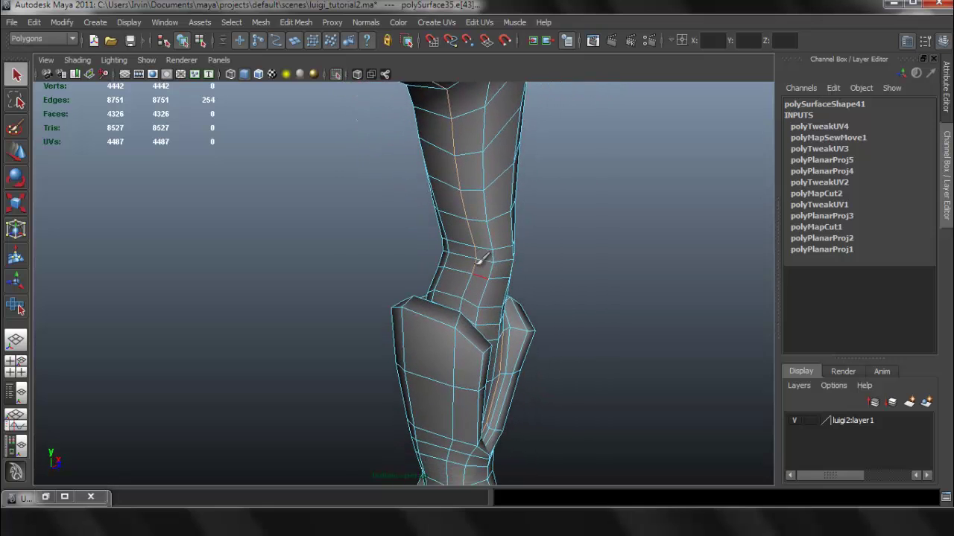
alt+right_drag(534, 306, 555, 313)
alt+drag(518, 328, 473, 335)
alt+right_drag(501, 356, 549, 370)
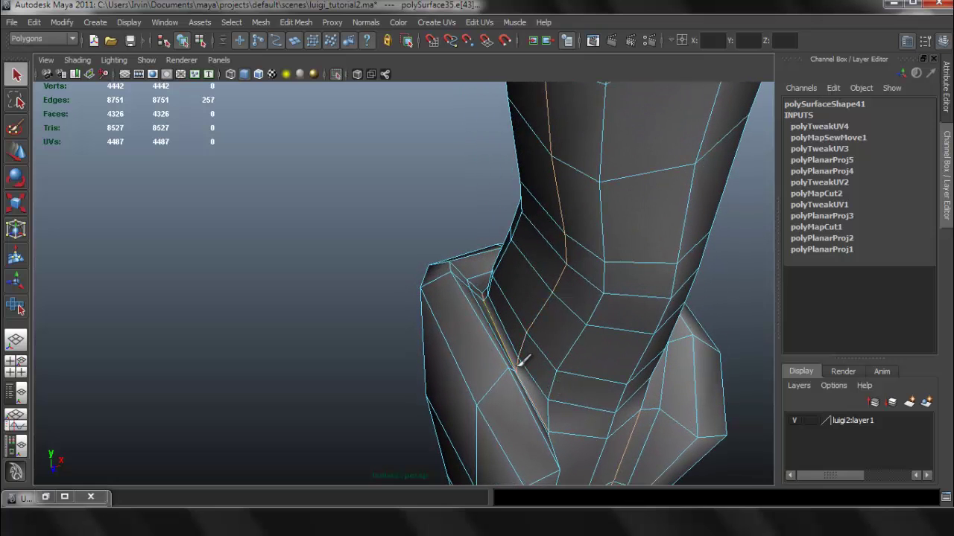
alt+drag(518, 339, 451, 315)
alt+right_drag(452, 315, 494, 341)
alt+drag(493, 341, 480, 341)
alt+right_drag(520, 345, 365, 298)
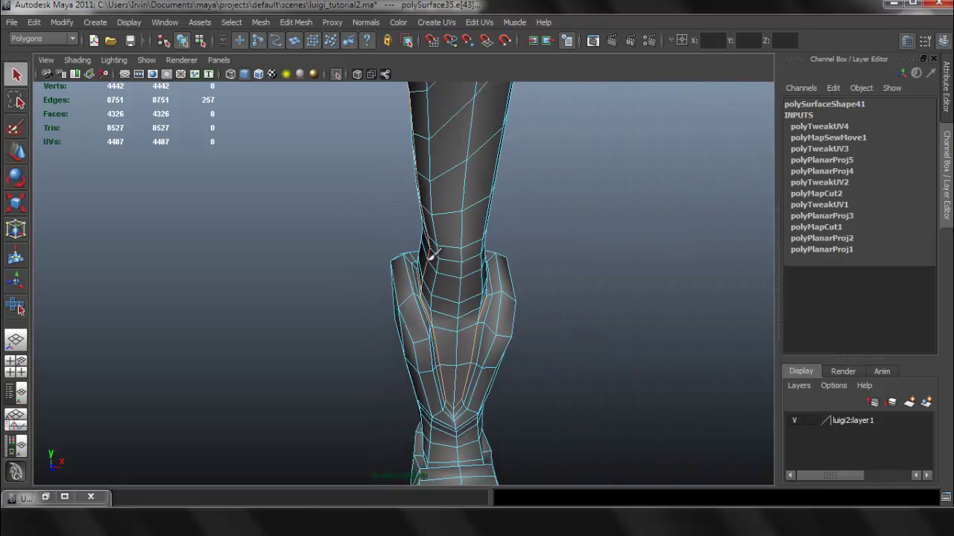
Step: Add the edges under the crotch and the diagonal line of edges from the crotch across the front of the thigh
alt+drag(433, 252, 537, 228)
alt+middle_drag(486, 193, 500, 343)
alt+drag(521, 334, 440, 317)
alt+right_drag(455, 313, 415, 287)
alt+drag(415, 288, 396, 315)
alt+right_drag(395, 315, 526, 345)
alt+drag(526, 345, 450, 316)
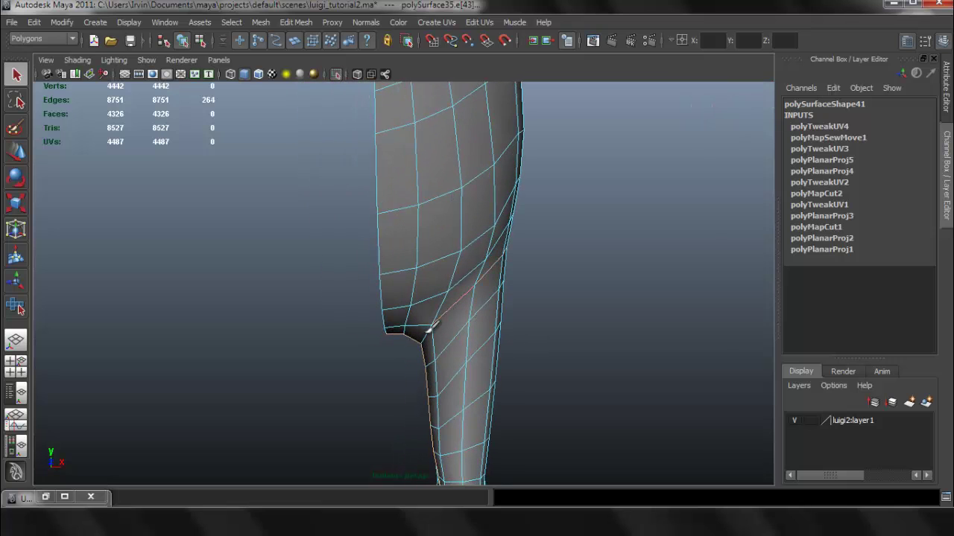
shift+click(455, 326)
alt+drag(511, 334, 485, 320)
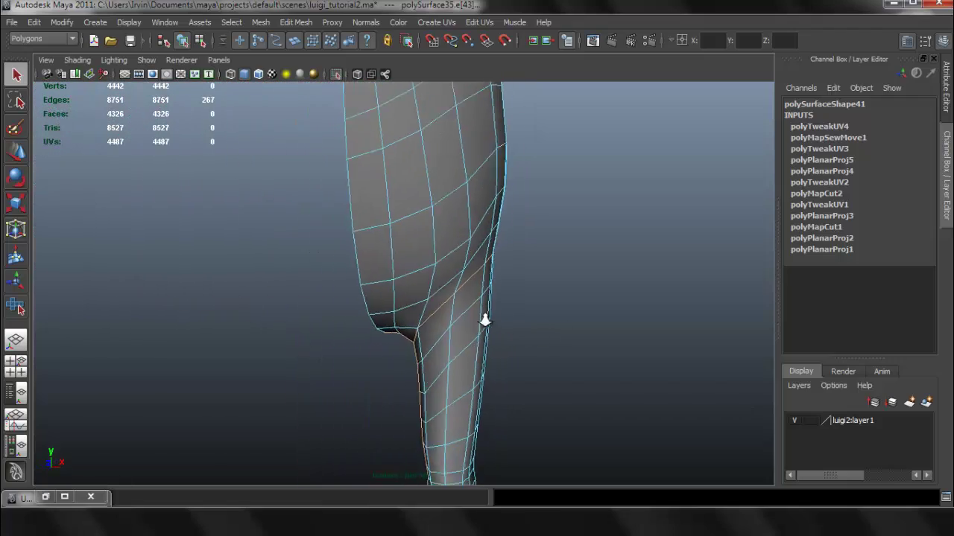
Step: Add the centre line of edges from the boot cuff's front V down over the ankle and shoe to the toe
alt+right_drag(485, 320, 308, 289)
alt+middle_drag(477, 358, 471, 208)
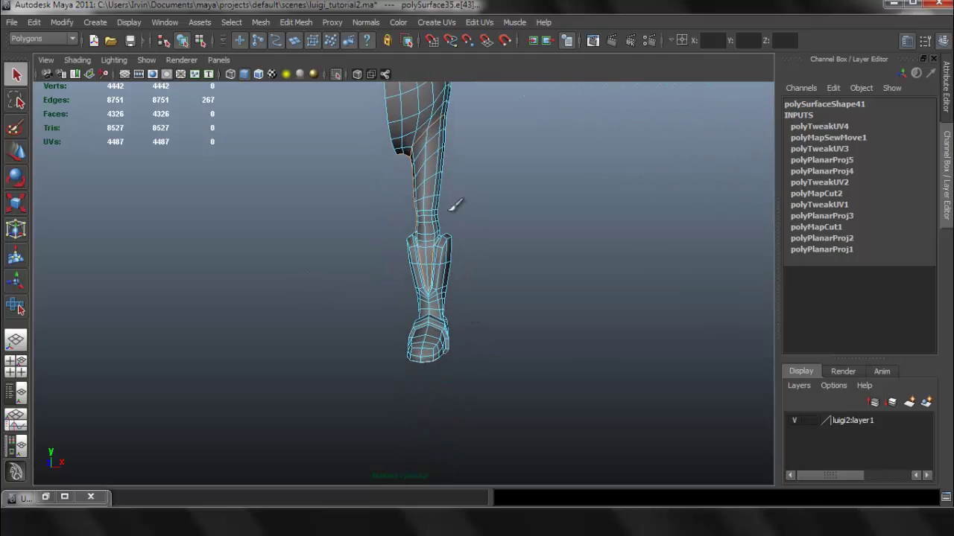
alt+drag(588, 317, 490, 253)
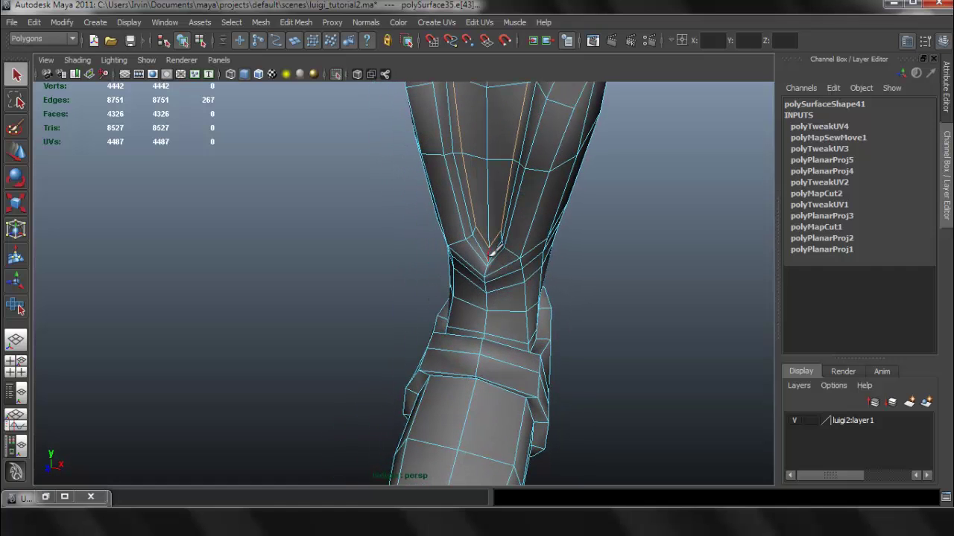
alt+drag(493, 367, 505, 325)
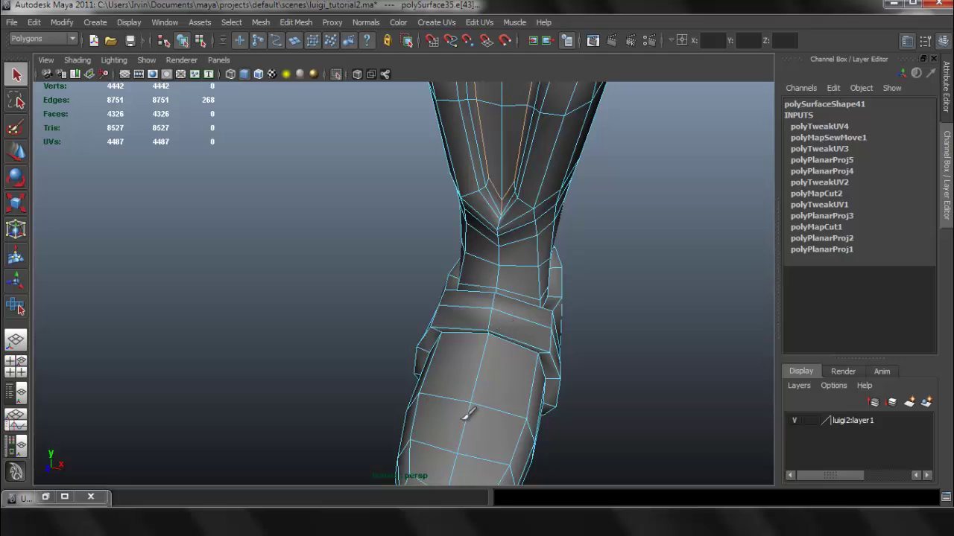
alt+drag(480, 408, 526, 336)
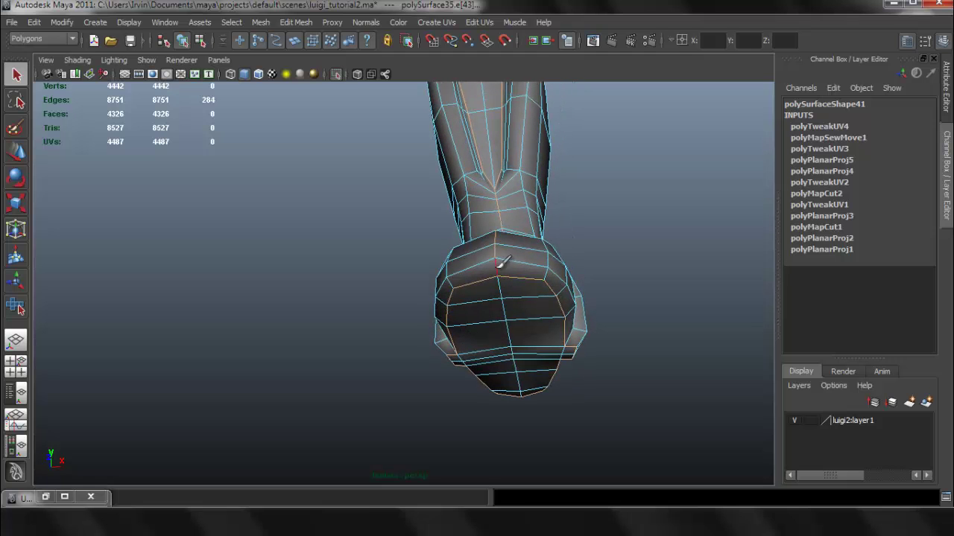
Step: Add the centre line of edges down the back of the boot, from the cuff opening over its rim to the lower shaft
alt+drag(642, 281, 452, 319)
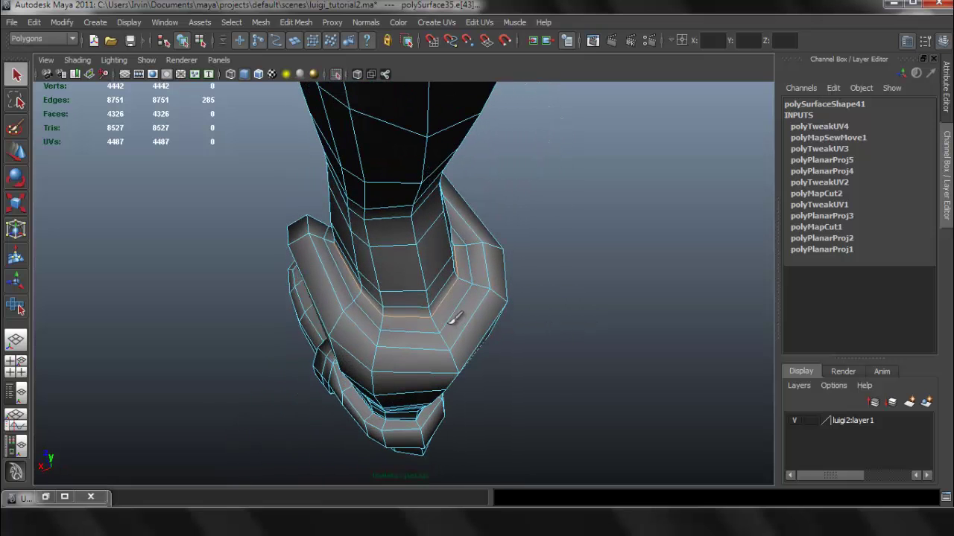
alt+drag(488, 403, 452, 307)
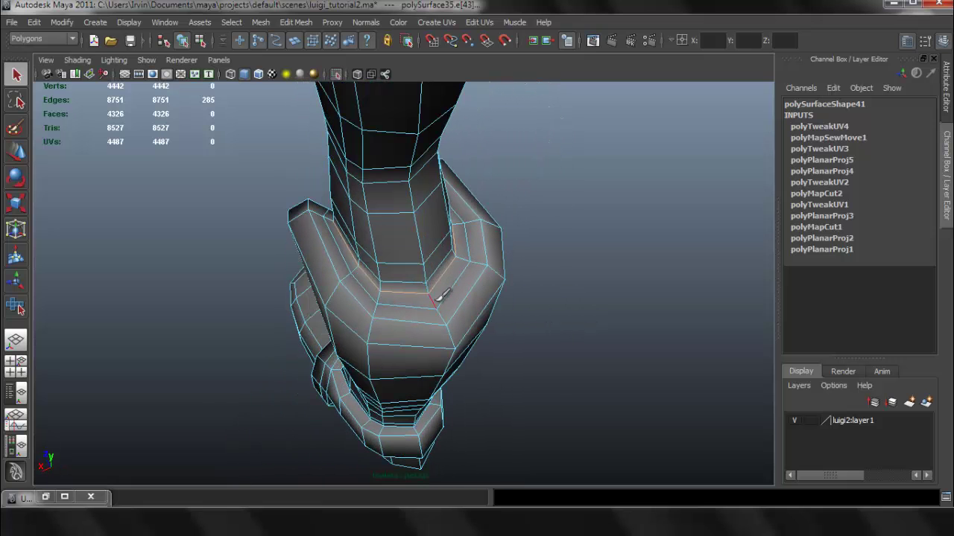
alt+drag(458, 360, 385, 389)
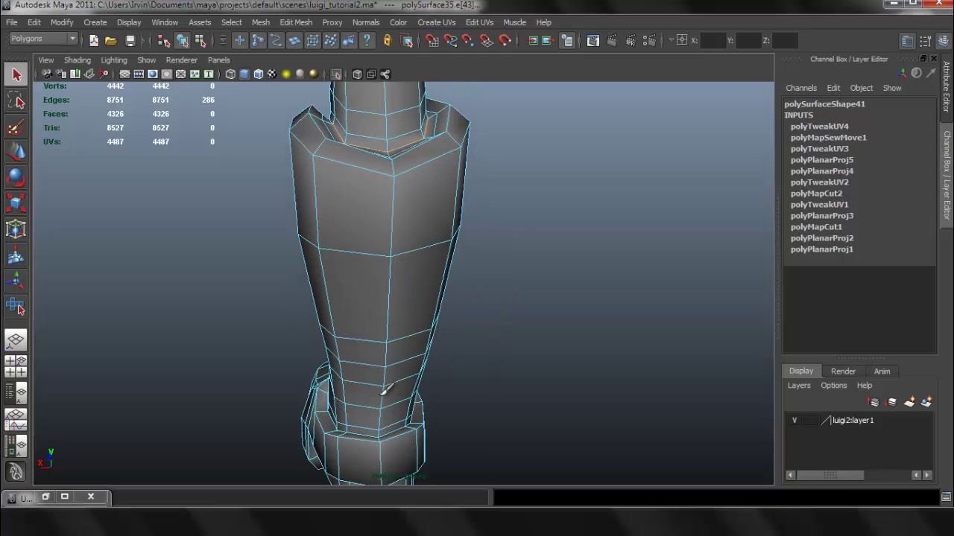
alt+middle_drag(418, 401, 430, 346)
alt+middle_drag(411, 167, 411, 258)
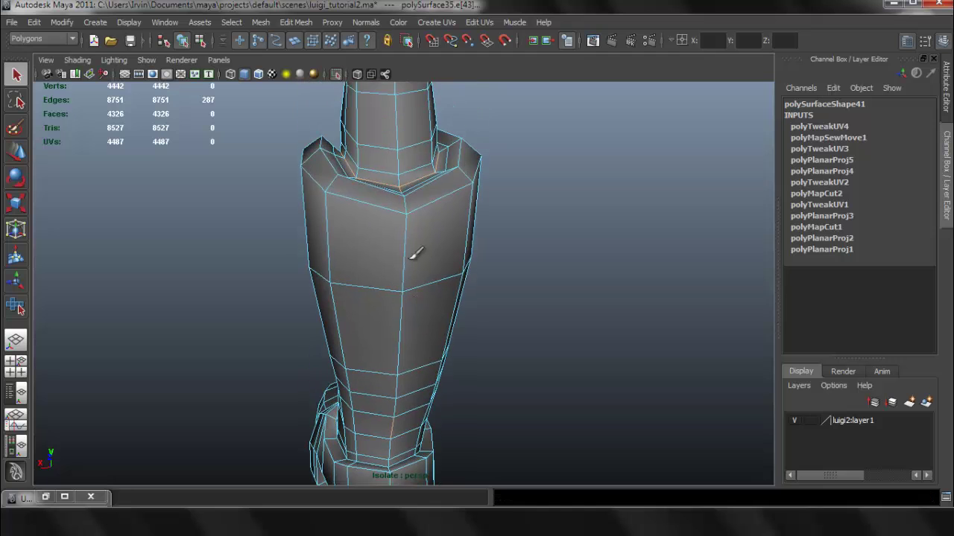
alt+drag(411, 238, 430, 340)
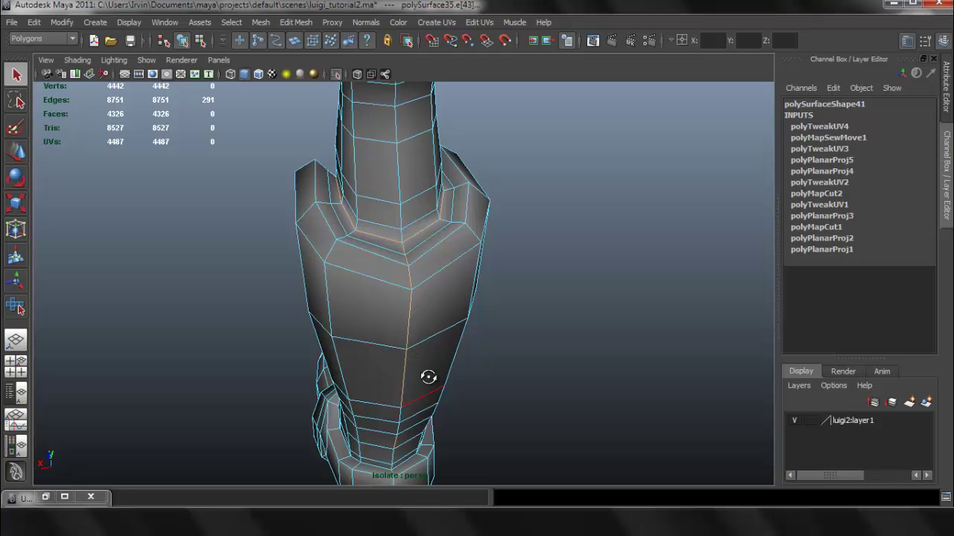
Step: Continue the boot's back seam down over the ankle, strap and heel to the sole's outline
alt+drag(429, 377, 406, 259)
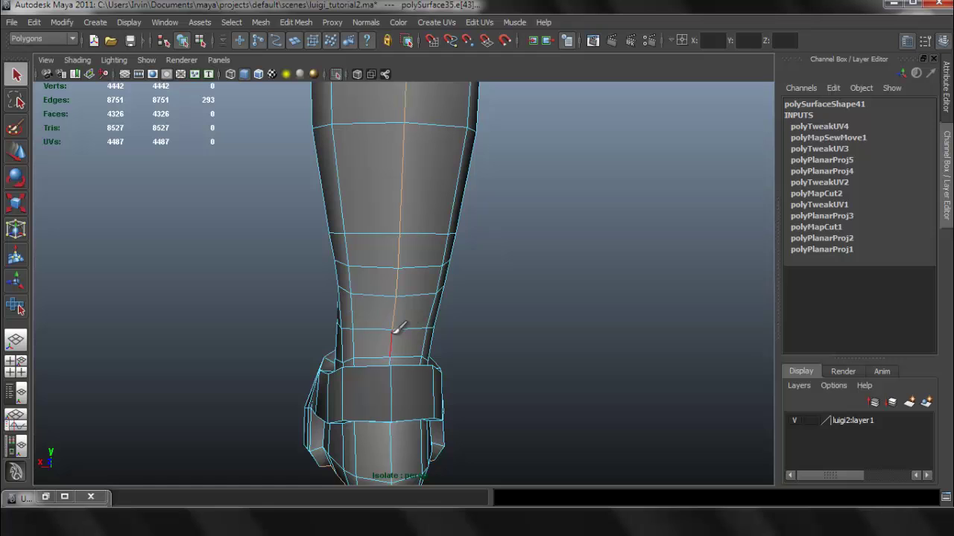
alt+drag(406, 343, 386, 298)
mouse_move(385, 299)
alt+right_down()
mouse_move(420, 326)
mouse_move(389, 290)
alt+right_up()
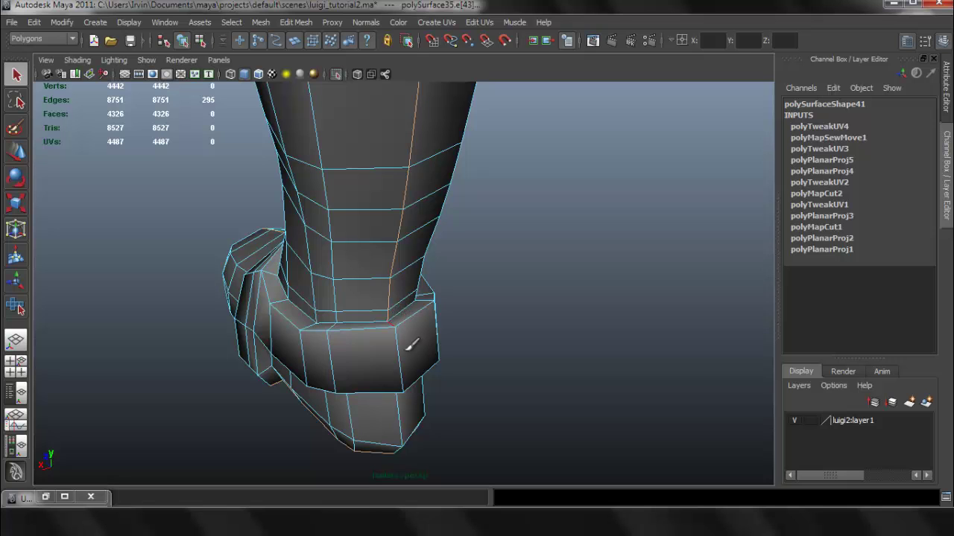
shift+click(403, 372)
alt+drag(433, 392, 379, 301)
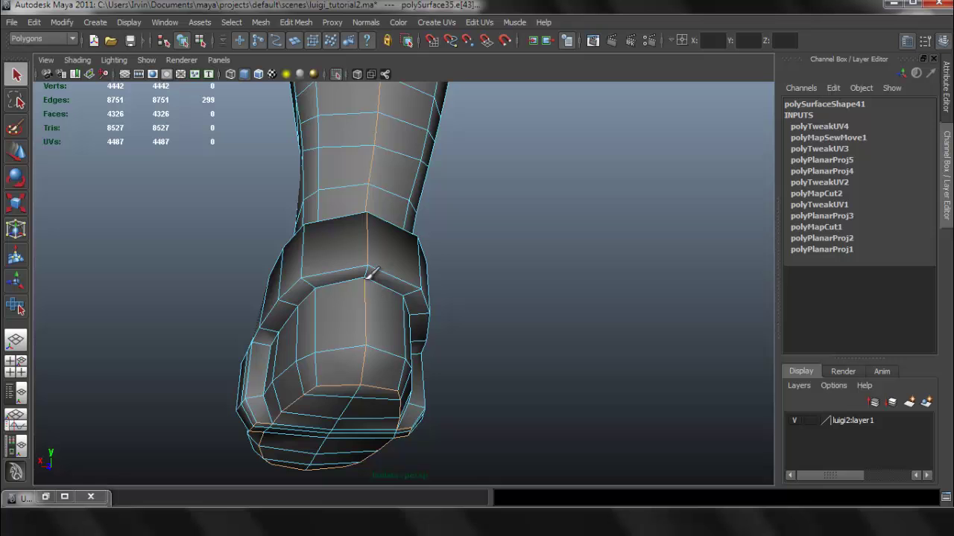
alt+drag(474, 334, 620, 289)
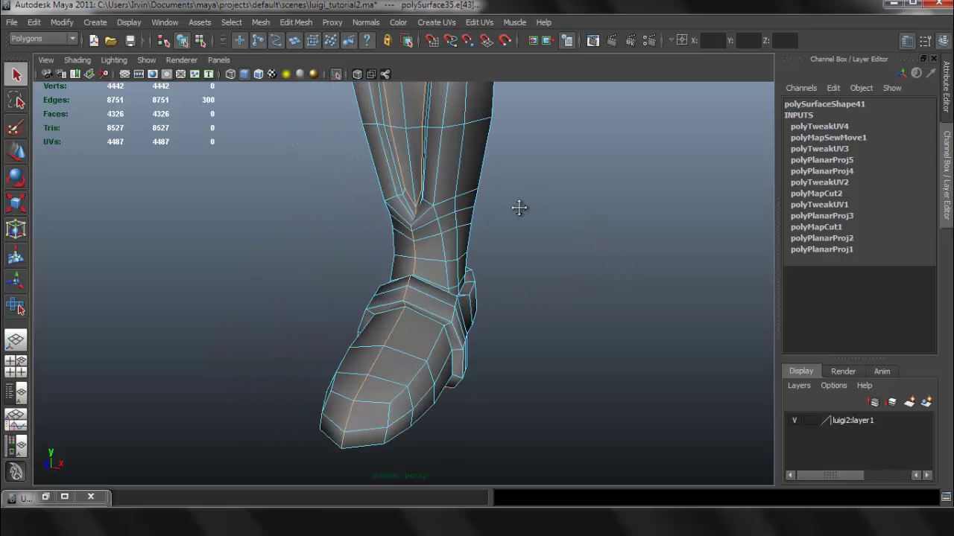
Step: Examine the selected seam edges on the leg, hips, torso and arm from the front, side and back
alt+middle_drag(519, 206, 514, 447)
alt+right_drag(569, 353, 304, 223)
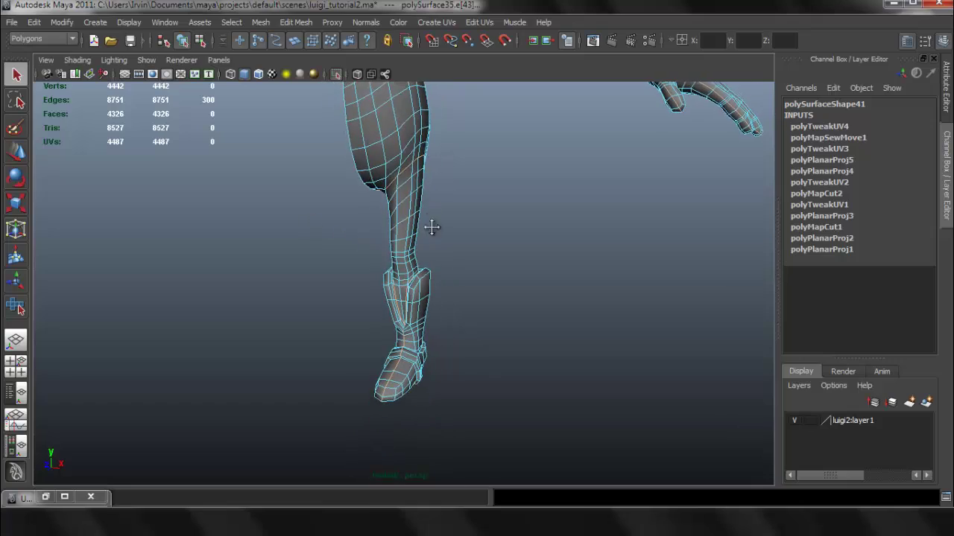
alt+middle_drag(432, 226, 428, 385)
alt+drag(517, 264, 465, 251)
alt+middle_drag(465, 251, 473, 322)
alt+right_drag(459, 273, 516, 313)
alt+drag(517, 312, 345, 294)
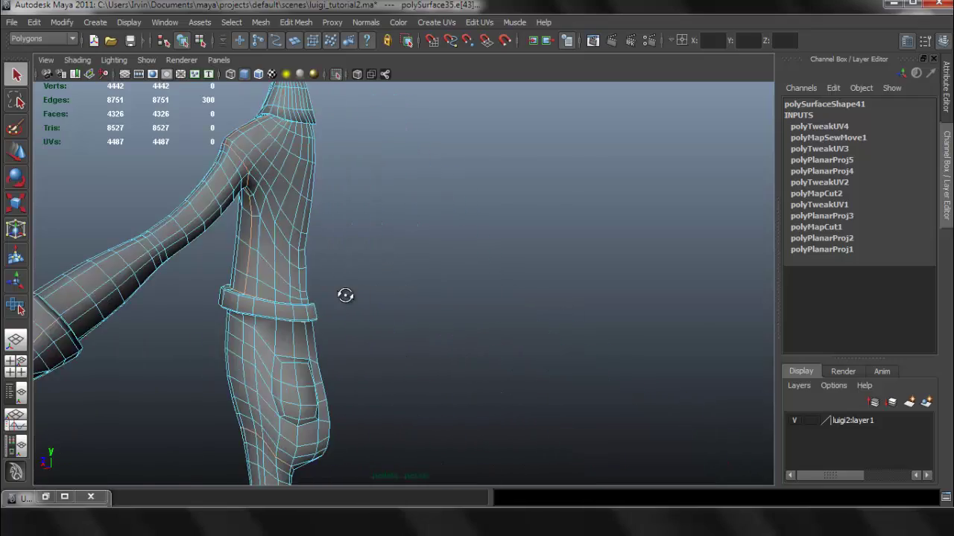
alt+middle_drag(340, 292, 481, 194)
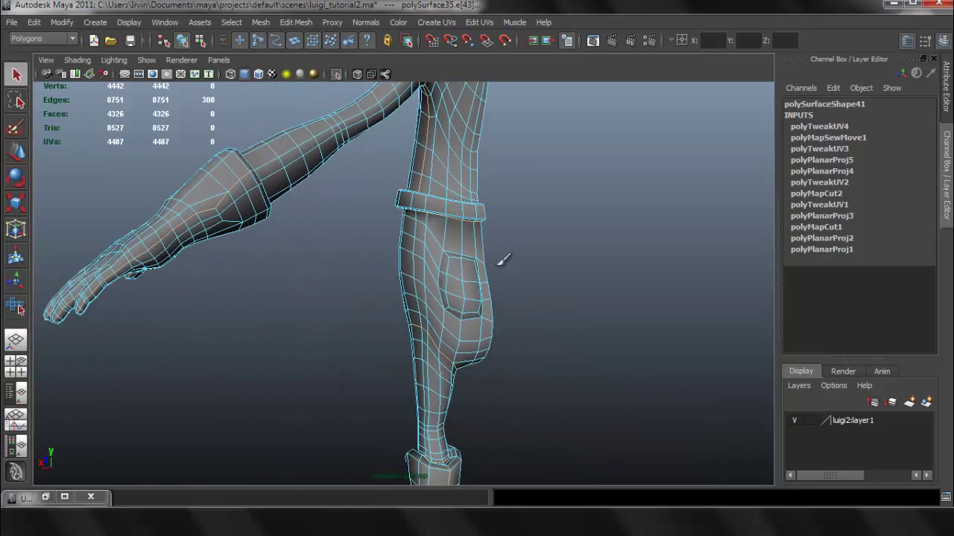
mouse_move(493, 254)
alt+mouse_down()
mouse_move(488, 240)
mouse_move(493, 261)
alt+mouse_up()
alt+middle_drag(457, 344, 463, 193)
alt+drag(454, 282, 403, 369)
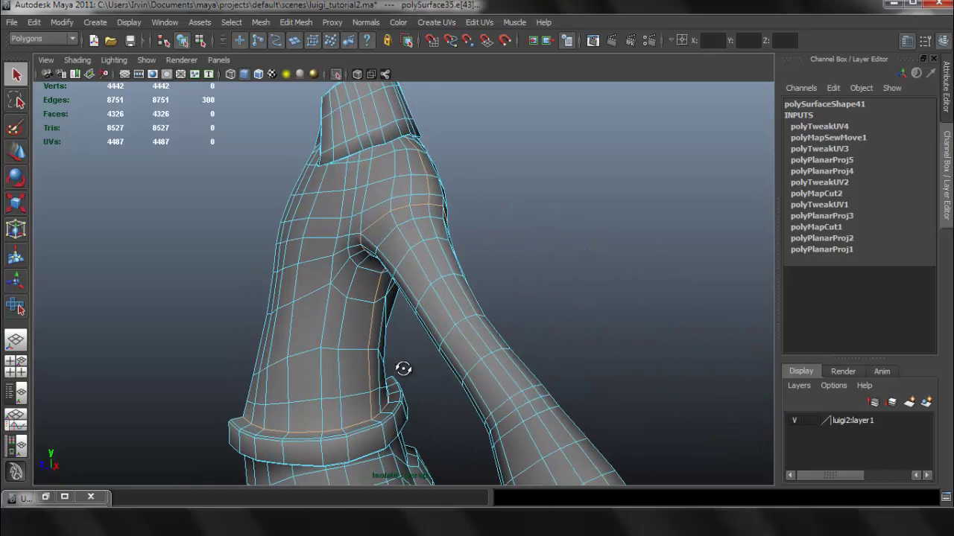
alt+right_drag(402, 347, 272, 303)
alt+middle_drag(394, 348, 409, 245)
alt+drag(409, 244, 439, 248)
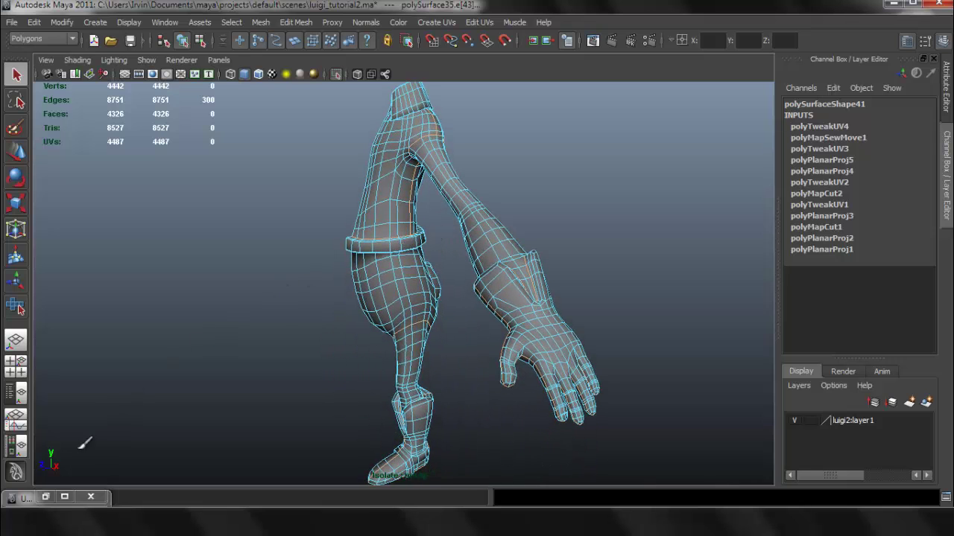
Step: Cut the body mesh's UVs along all the selected seam edges
click(46, 497)
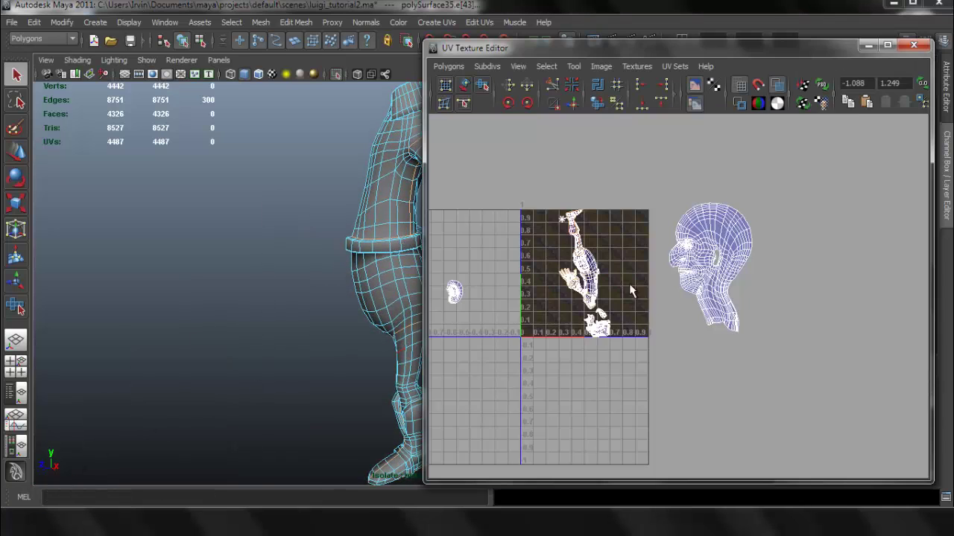
alt+right_drag(629, 285, 692, 298)
alt+middle_drag(578, 242, 678, 279)
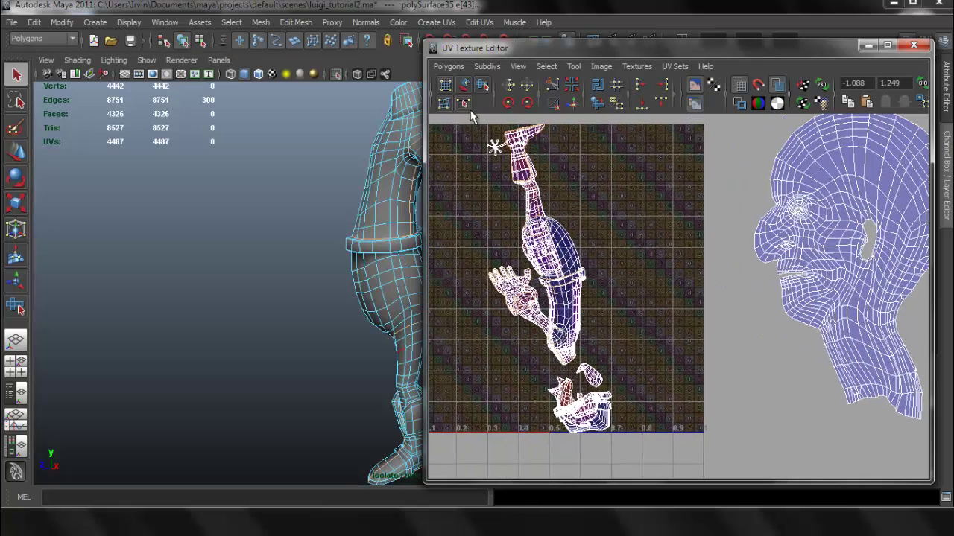
click(451, 67)
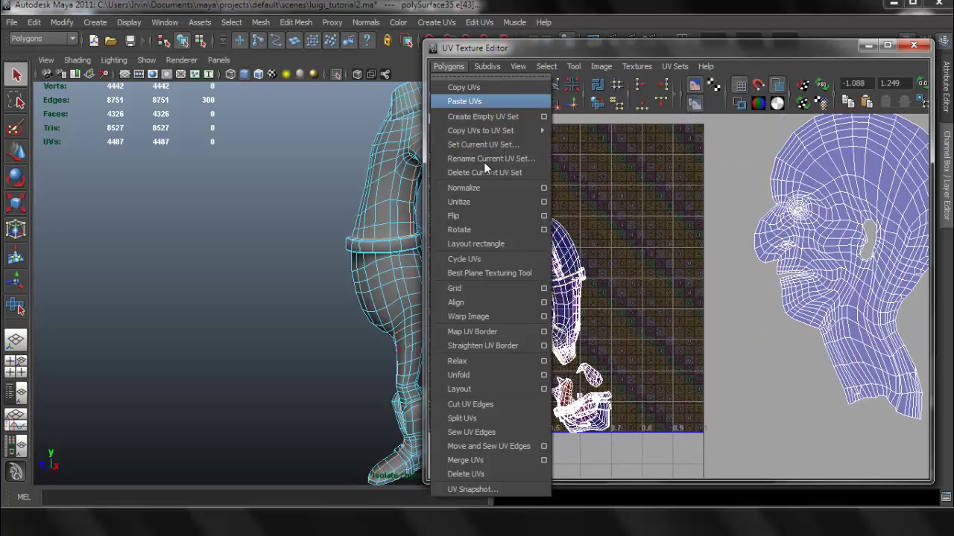
click(517, 405)
Step: Switch to UV selection and select the torso's entire UV shell, starting from a UV on its edge
alt+drag(224, 307, 277, 307)
alt+middle_drag(278, 307, 273, 314)
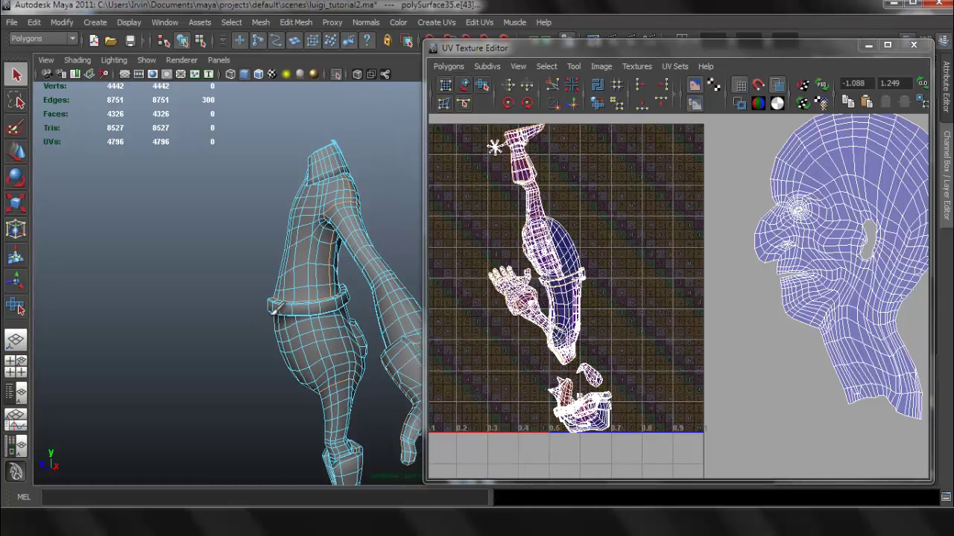
alt+right_drag(273, 314, 365, 351)
alt+middle_drag(575, 249, 596, 232)
right_drag(597, 228, 650, 225)
alt+middle_drag(630, 320, 689, 335)
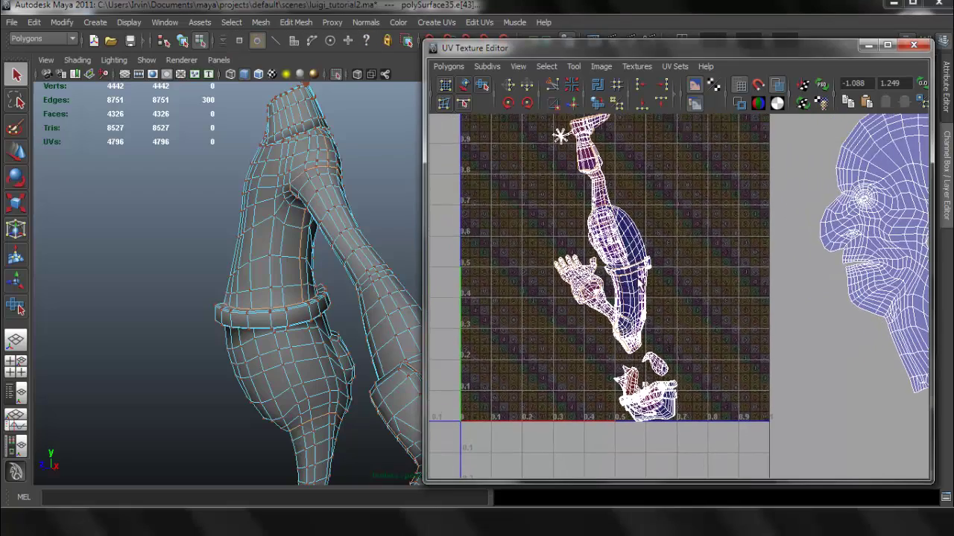
scroll(639, 285, up, 2)
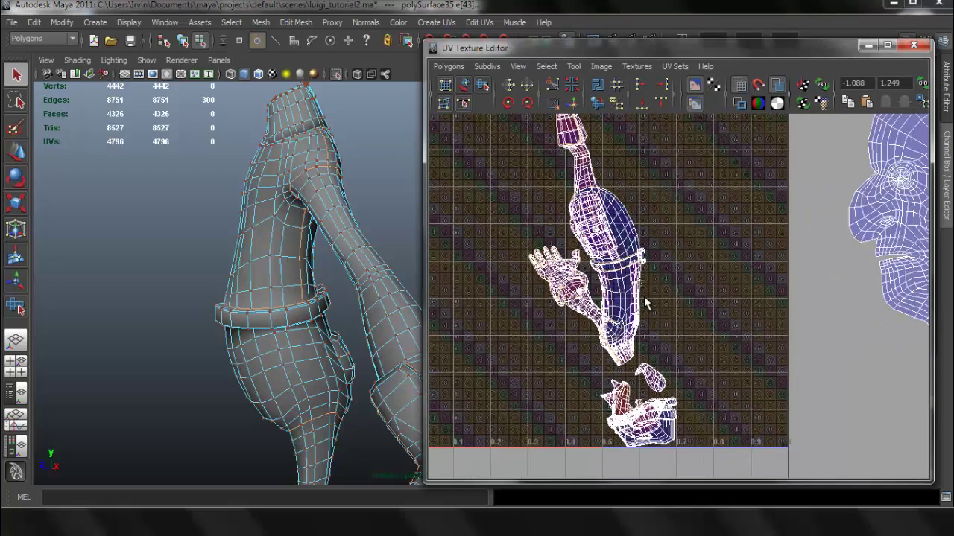
click(643, 298)
scroll(640, 300, up, 1)
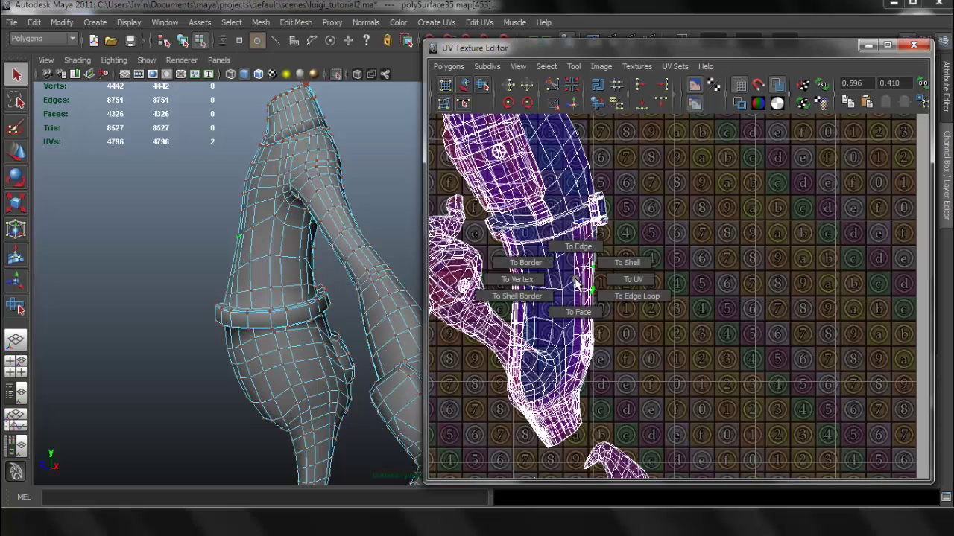
click(615, 265)
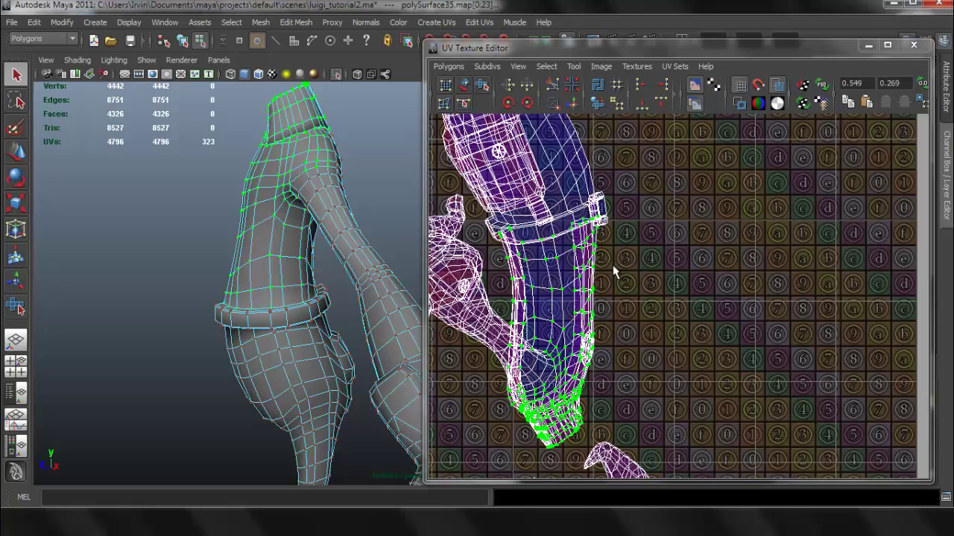
scroll(610, 268, down, 3)
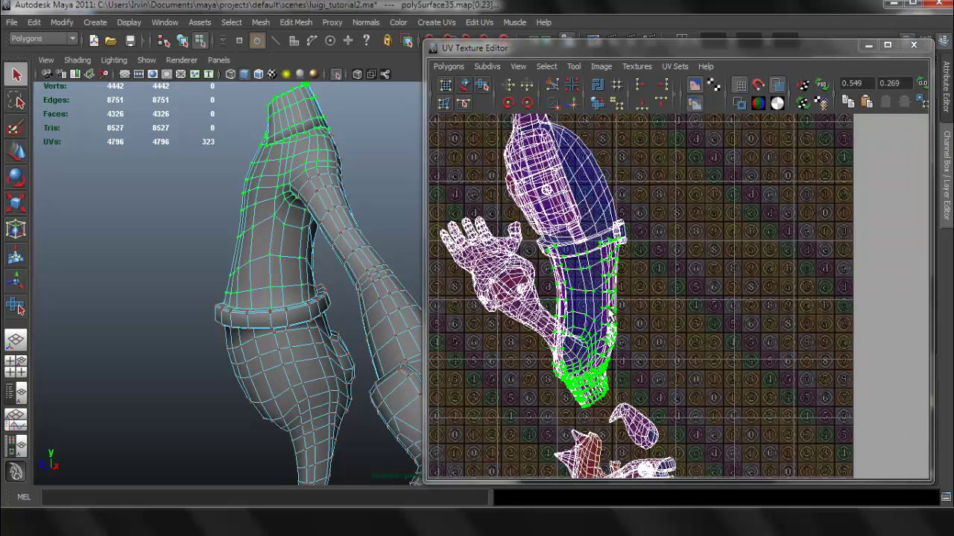
Step: Move the torso's UV shell away from the overlapping body shells to the empty lower corner of the texture square
key(w)
drag(588, 329, 754, 379)
scroll(696, 319, up, 2)
alt+middle_drag(695, 320, 673, 274)
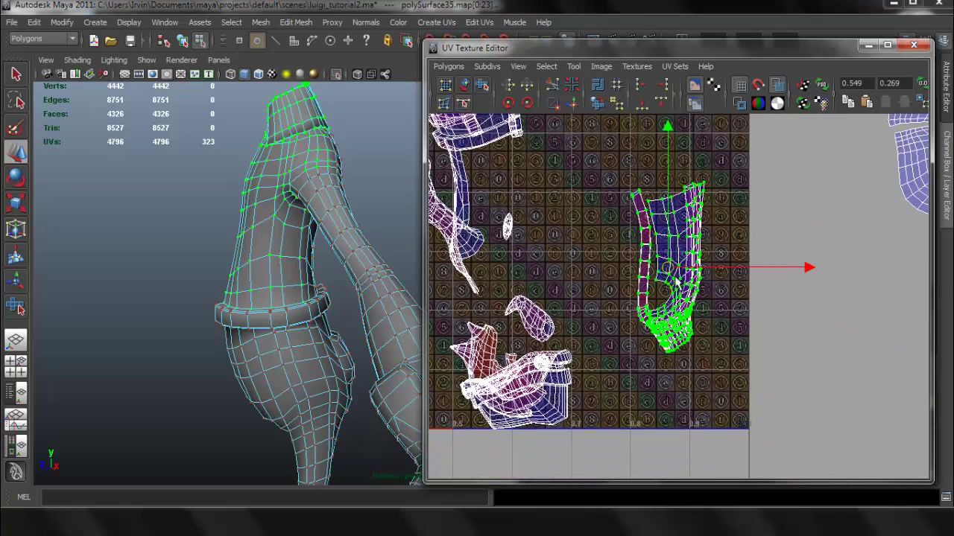
drag(675, 281, 732, 369)
Step: Examine the selected torso shell's UVs around the collar and shoulder on the model and in the UV layout
alt+drag(363, 264, 291, 225)
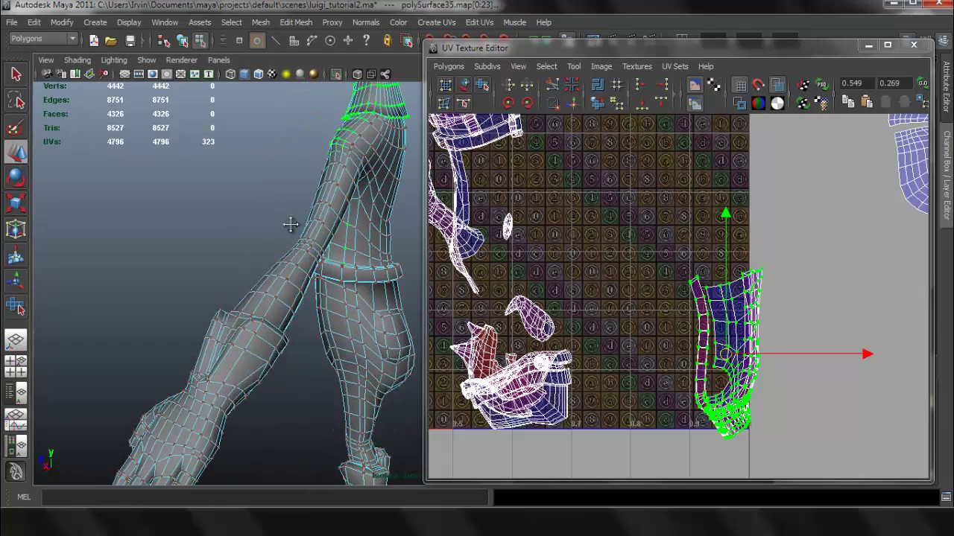
alt+middle_drag(291, 224, 275, 289)
alt+right_drag(277, 269, 368, 296)
alt+drag(292, 263, 332, 266)
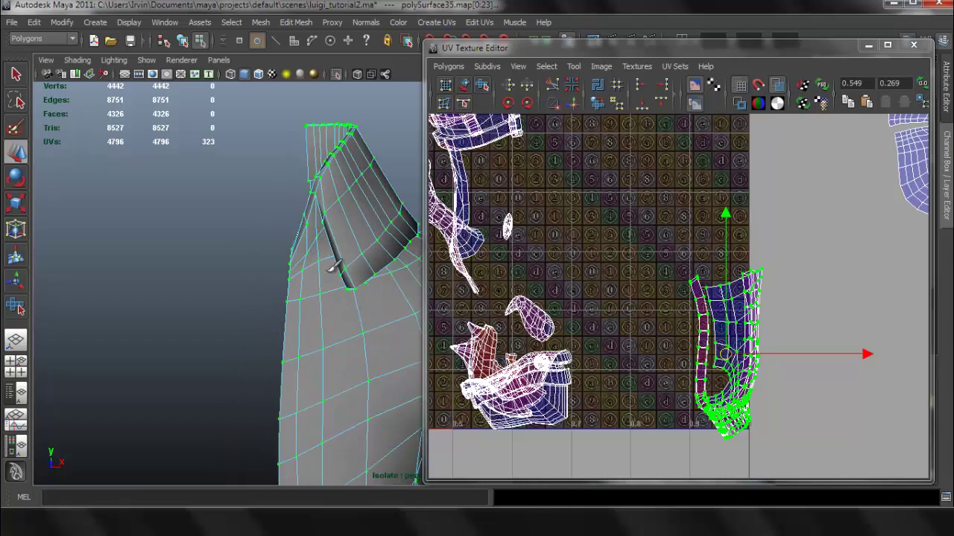
alt+right_drag(324, 255, 371, 292)
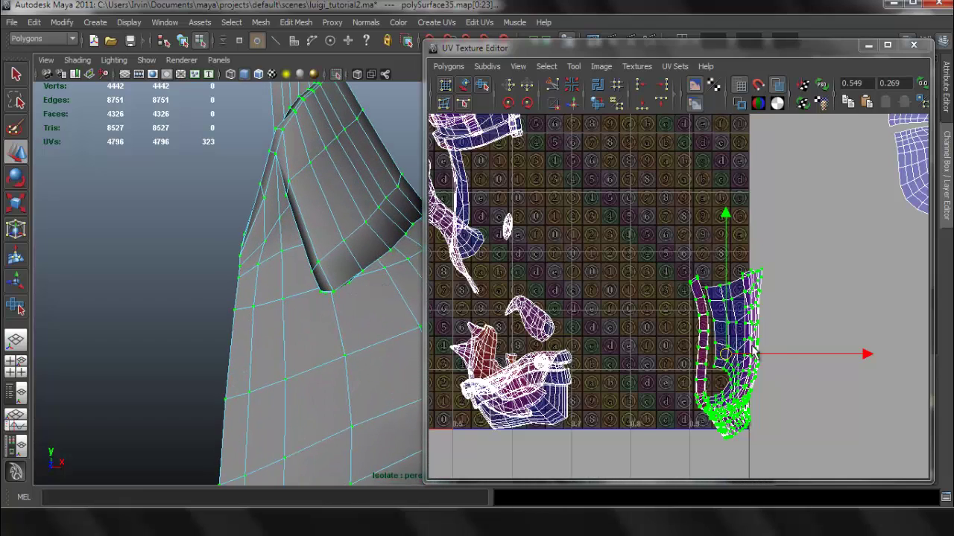
alt+middle_drag(737, 332, 722, 298)
scroll(715, 293, up, 3)
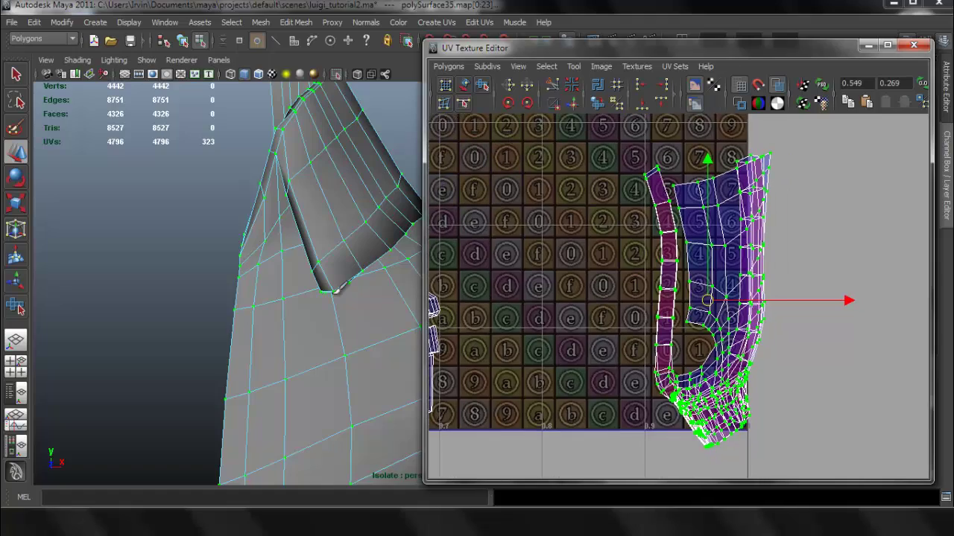
Step: Display the texture on the model and compare the collar and shirt front with their UVs from several angles
key(6)
mouse_move(337, 273)
alt+mouse_down()
mouse_move(279, 312)
mouse_move(301, 315)
mouse_move(215, 333)
mouse_move(286, 325)
alt+mouse_up()
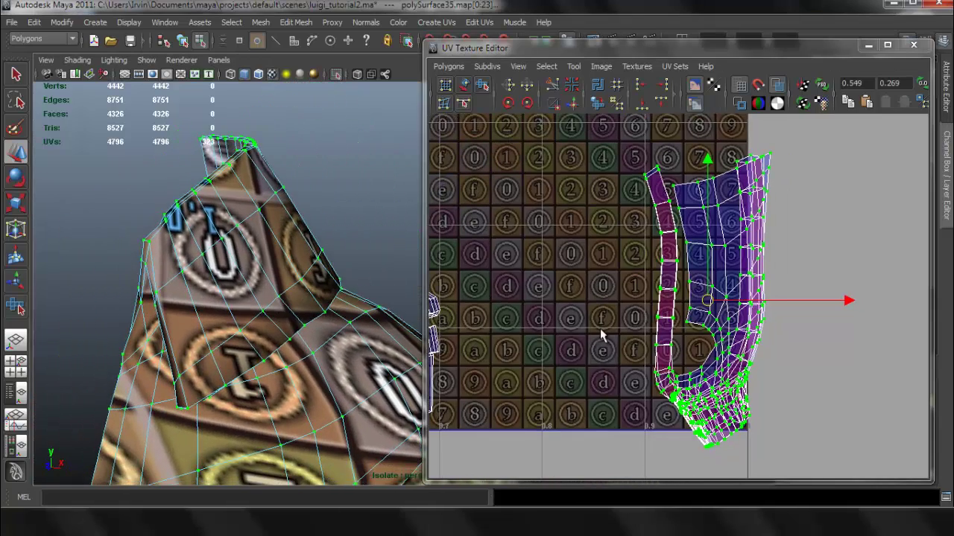
alt+middle_drag(616, 337, 609, 280)
scroll(680, 340, up, 2)
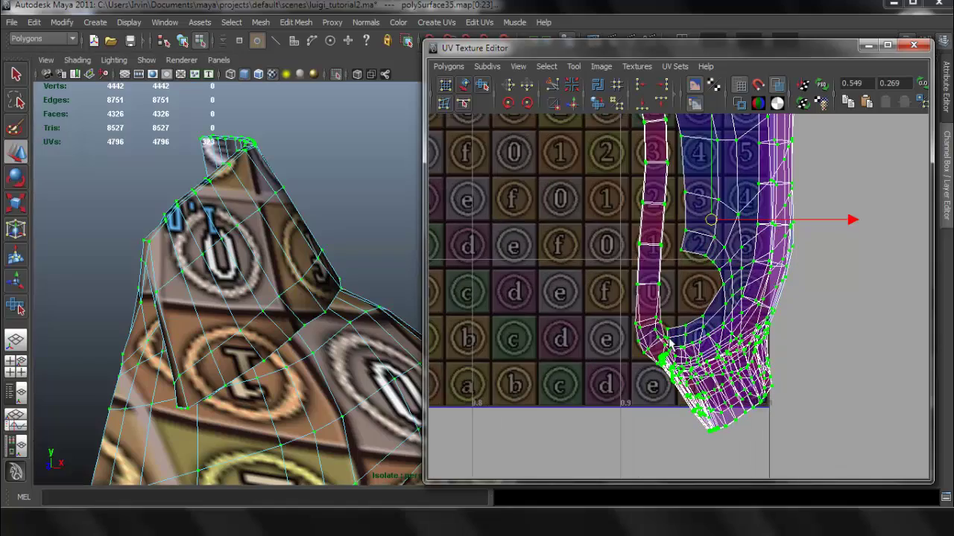
scroll(297, 323, down, 5)
alt+drag(296, 324, 372, 313)
scroll(187, 306, up, 3)
alt+drag(187, 306, 291, 343)
alt+middle_drag(290, 342, 332, 359)
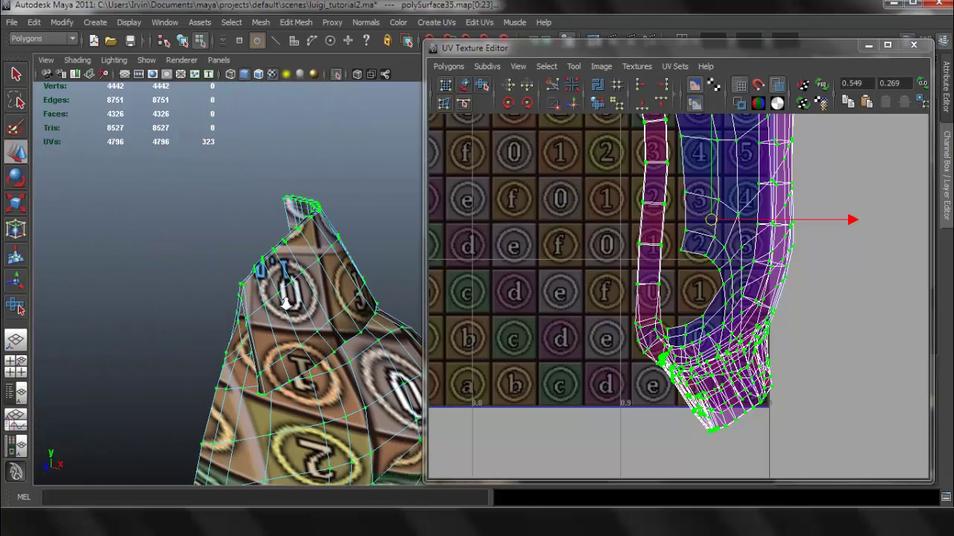
alt+drag(336, 234, 283, 234)
alt+middle_drag(699, 331, 628, 281)
alt+middle_drag(632, 218, 619, 256)
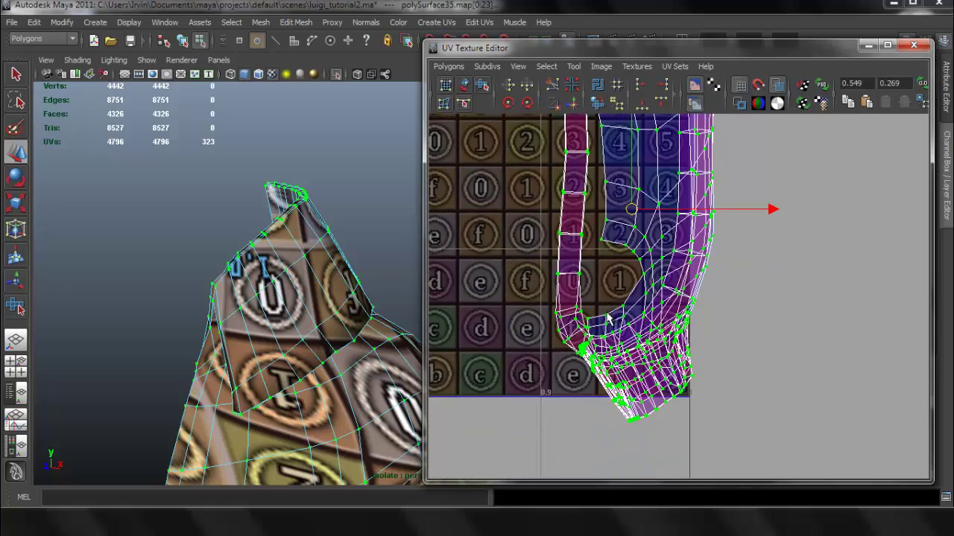
alt+right_drag(609, 319, 651, 336)
alt+drag(295, 378, 215, 214)
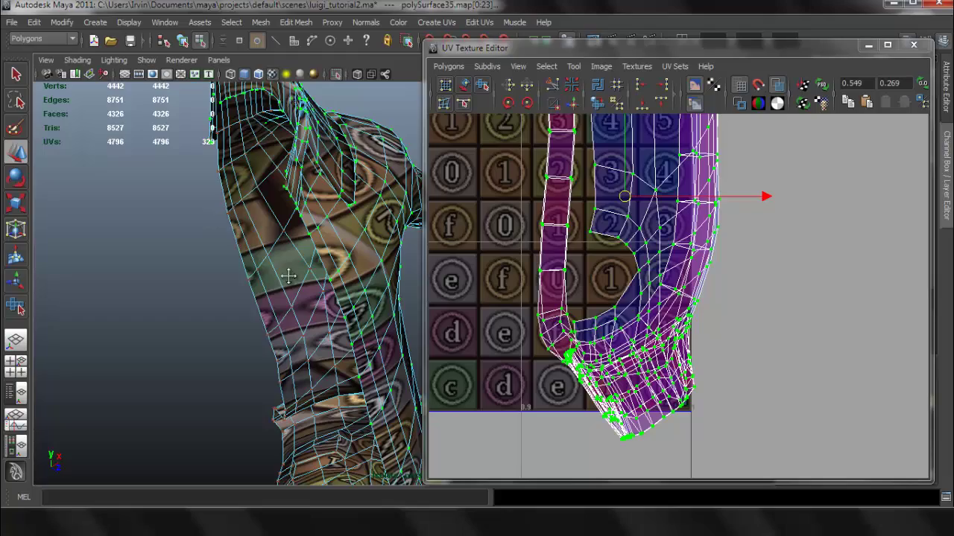
alt+drag(288, 277, 316, 255)
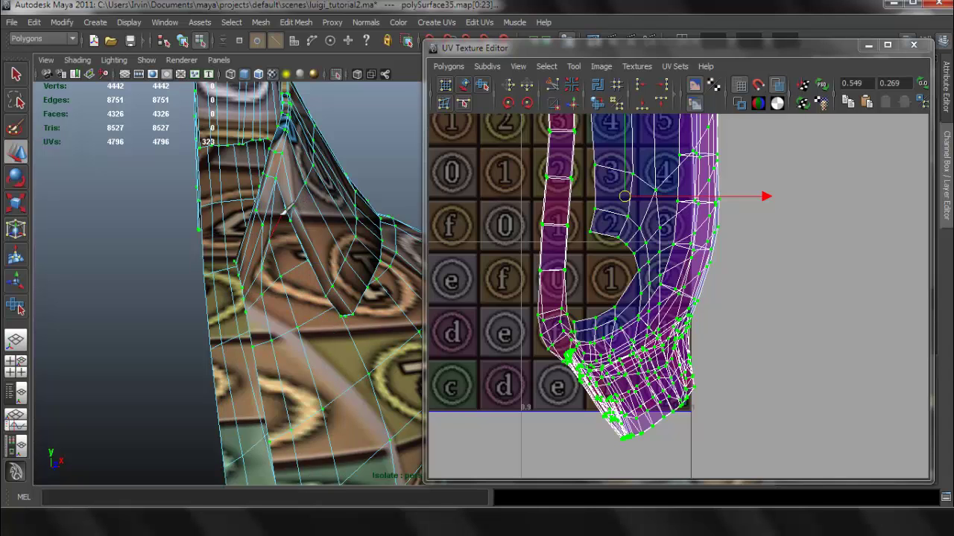
Step: Return the model to plain shading and cut the UVs along the two uncut edges on the collar's front flap
alt+right_drag(678, 289, 734, 313)
click(868, 46)
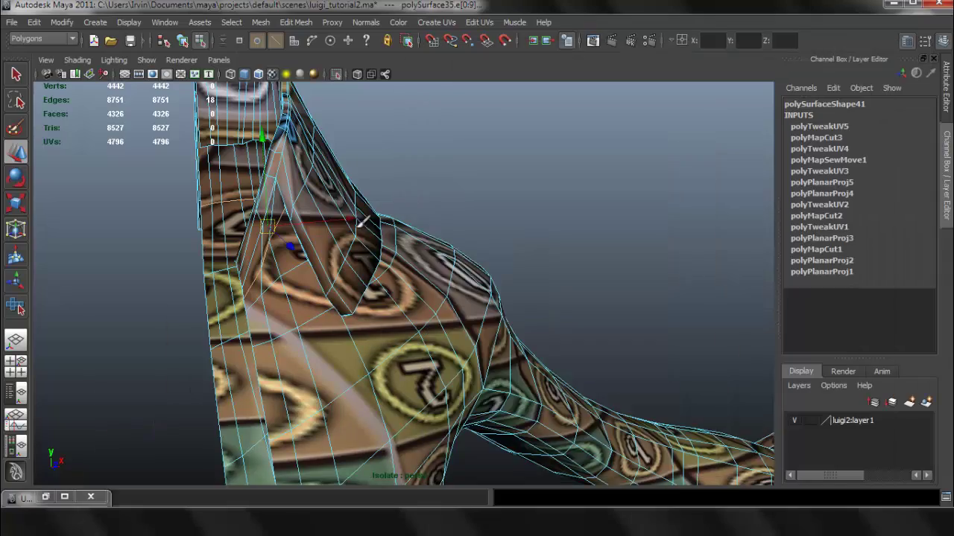
alt+middle_drag(362, 220, 414, 258)
key(5)
alt+drag(406, 252, 529, 250)
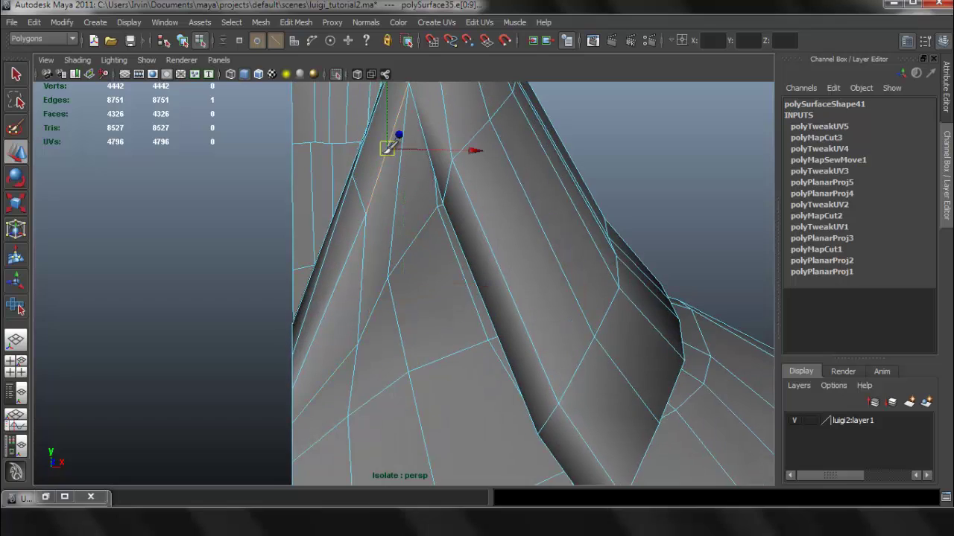
alt+drag(426, 190, 437, 234)
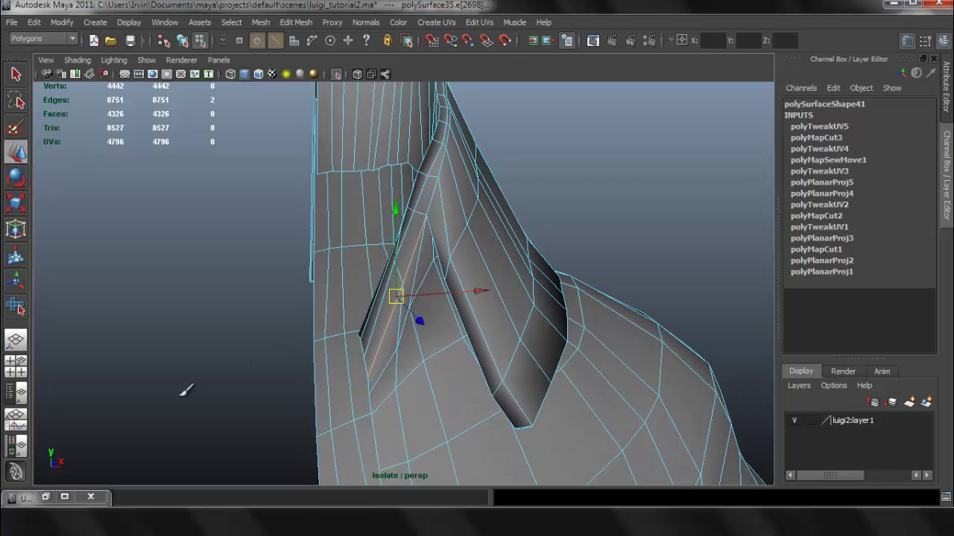
click(46, 497)
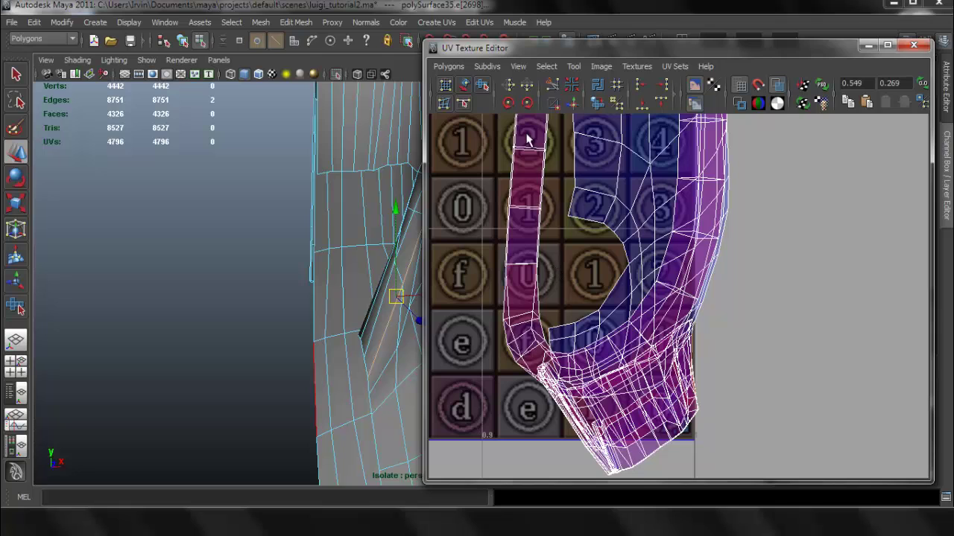
click(449, 67)
click(487, 404)
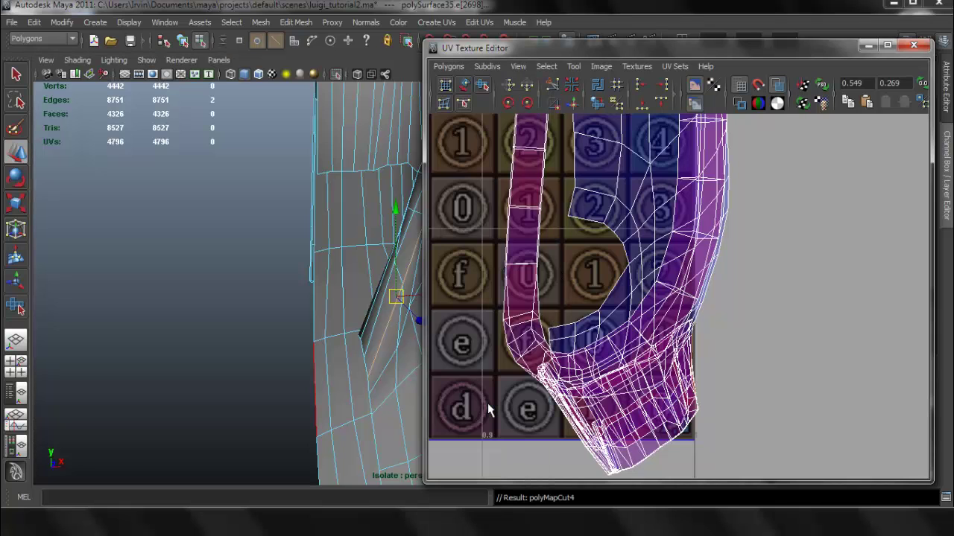
Step: Select the torso's UV shell without the collar and move it horizontally out of the texture square
right_drag(663, 224, 734, 219)
click(719, 240)
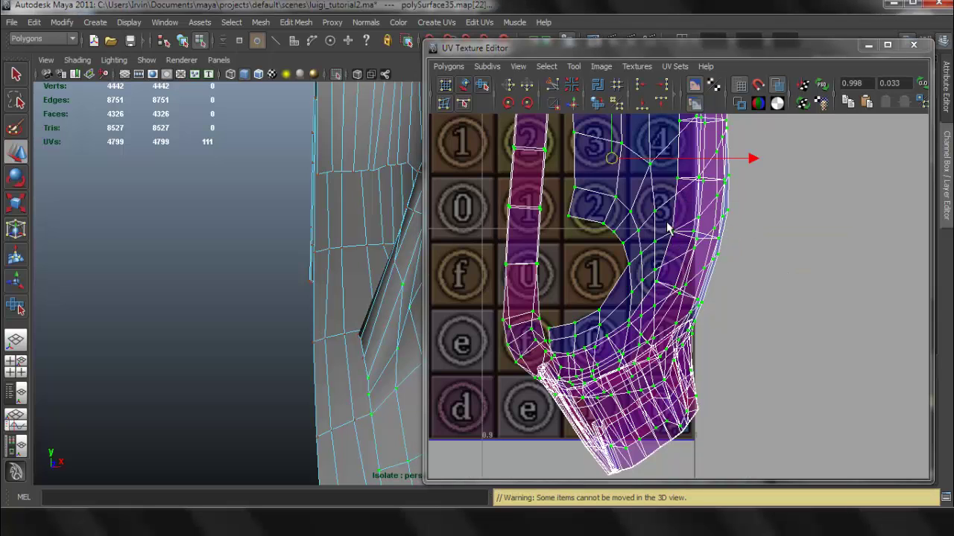
scroll(666, 229, down, 2)
drag(624, 183, 788, 180)
Step: Display the texture on the model and move the torso's UV shell farther from the collar shell
alt+drag(361, 277, 253, 270)
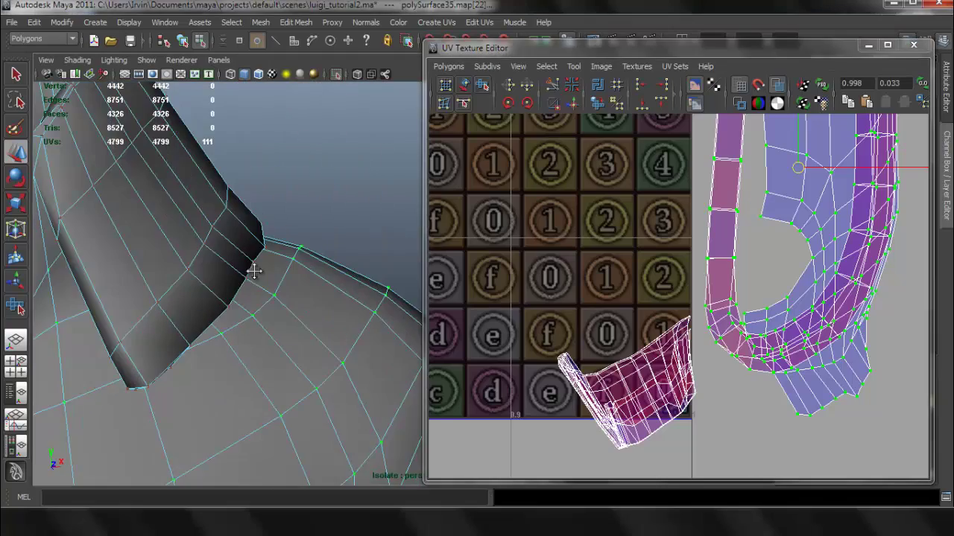
key(6)
alt+drag(316, 265, 372, 251)
drag(799, 168, 831, 179)
alt+drag(404, 266, 417, 298)
alt+middle_drag(790, 309, 702, 287)
alt+right_drag(730, 287, 732, 256)
alt+middle_drag(734, 253, 697, 293)
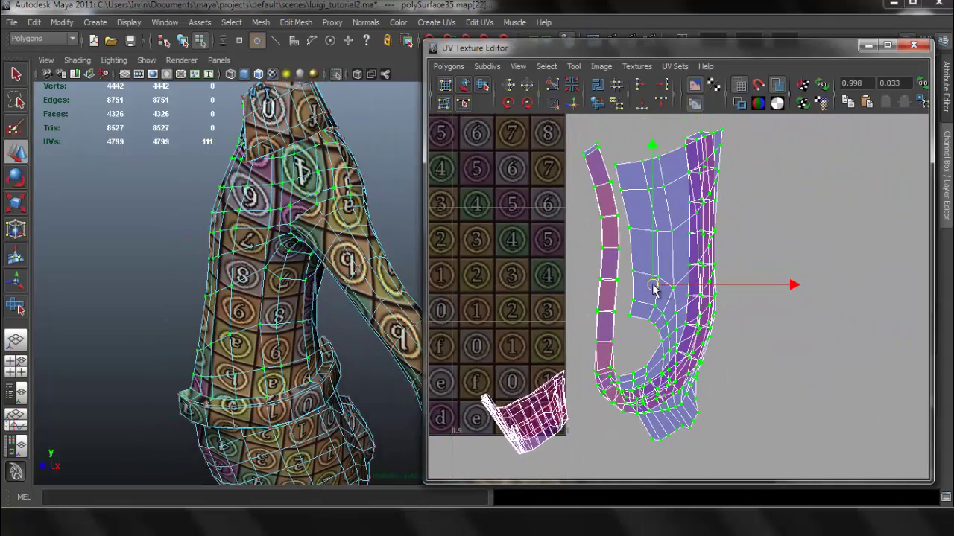
drag(656, 283, 706, 278)
Step: Select a pair of UVs midway along the torso shell's narrow strip and inspect the torso below the armpit on the model
alt+middle_drag(662, 278, 637, 266)
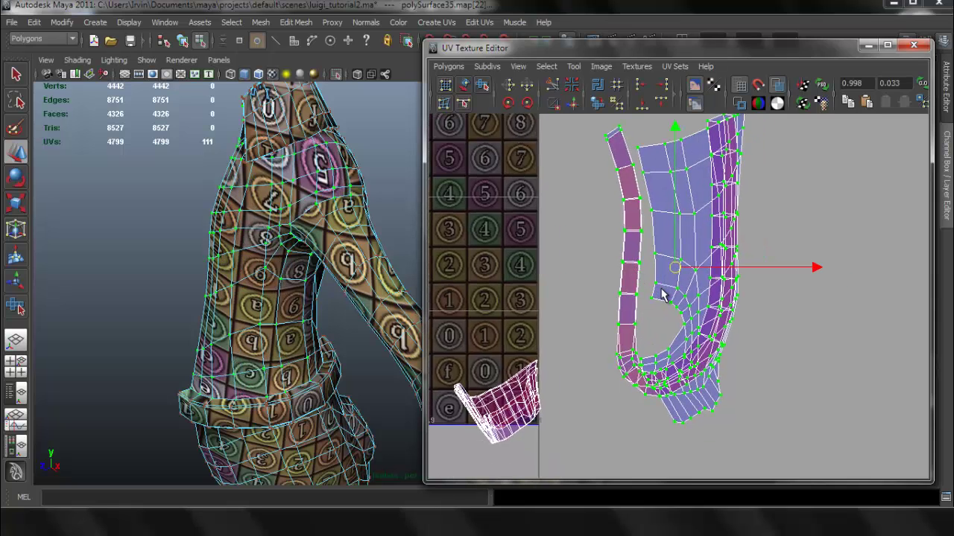
alt+right_drag(651, 288, 660, 292)
right_drag(614, 259, 602, 243)
drag(596, 240, 645, 283)
key(f)
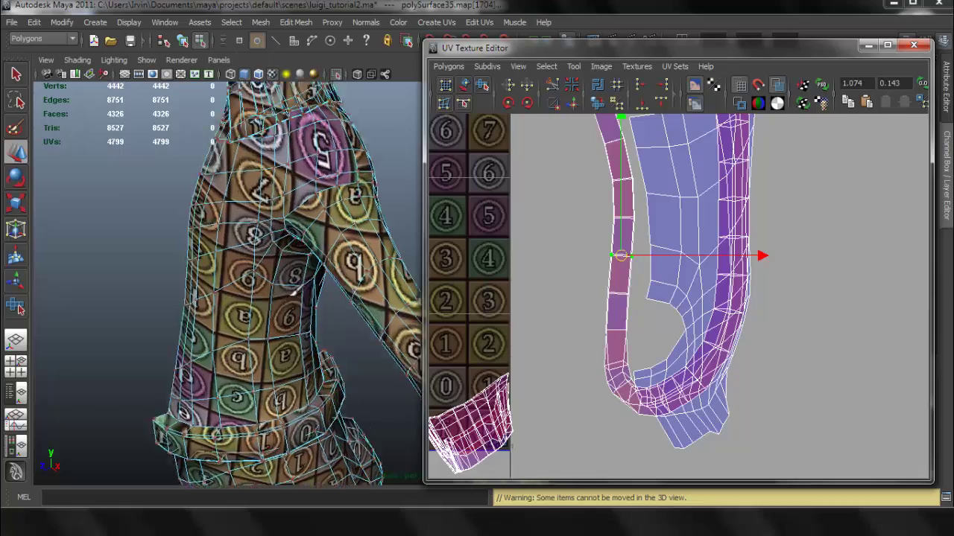
alt+right_drag(322, 307, 215, 281)
alt+drag(215, 281, 179, 298)
alt+right_drag(179, 298, 151, 290)
alt+drag(151, 290, 305, 283)
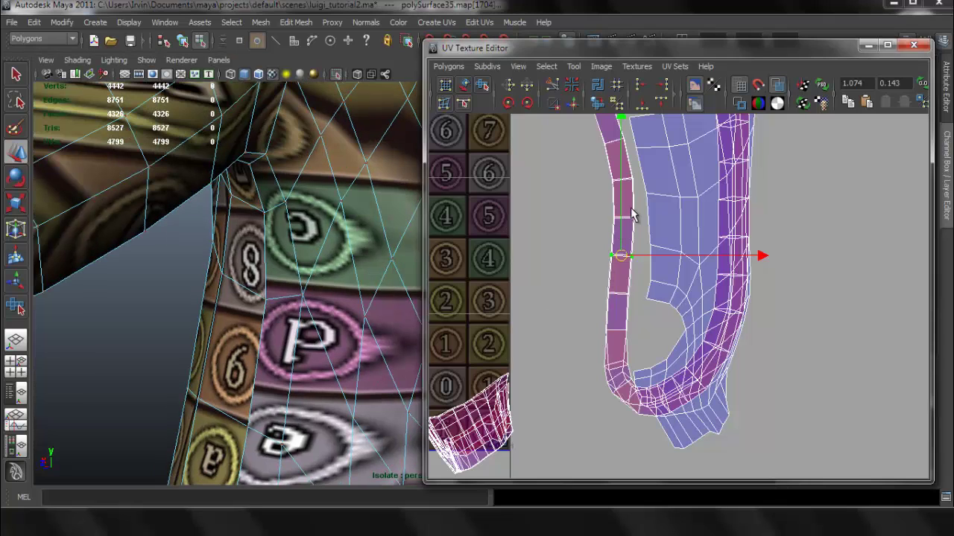
Step: Select four faces on the torso shell's narrow strip and look for them on the model
drag(590, 209, 631, 305)
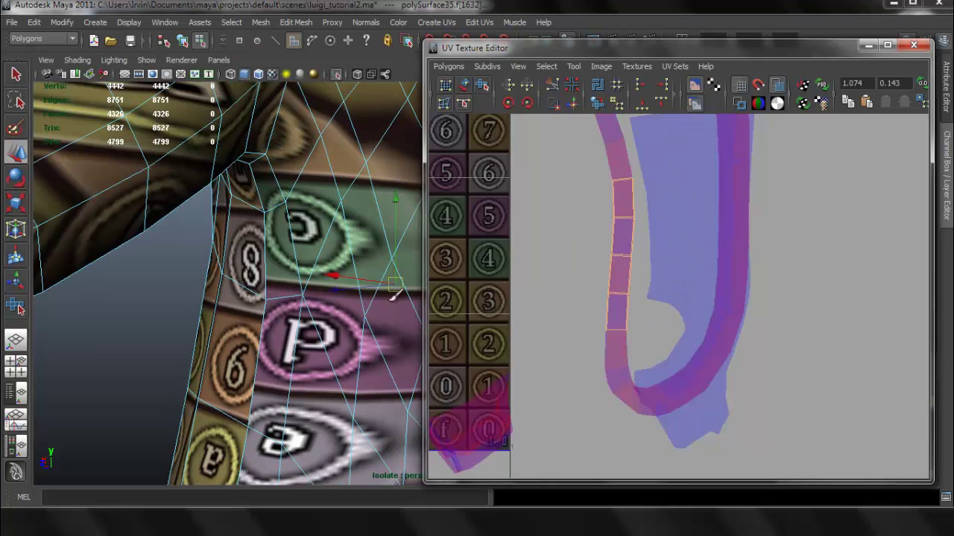
click(867, 46)
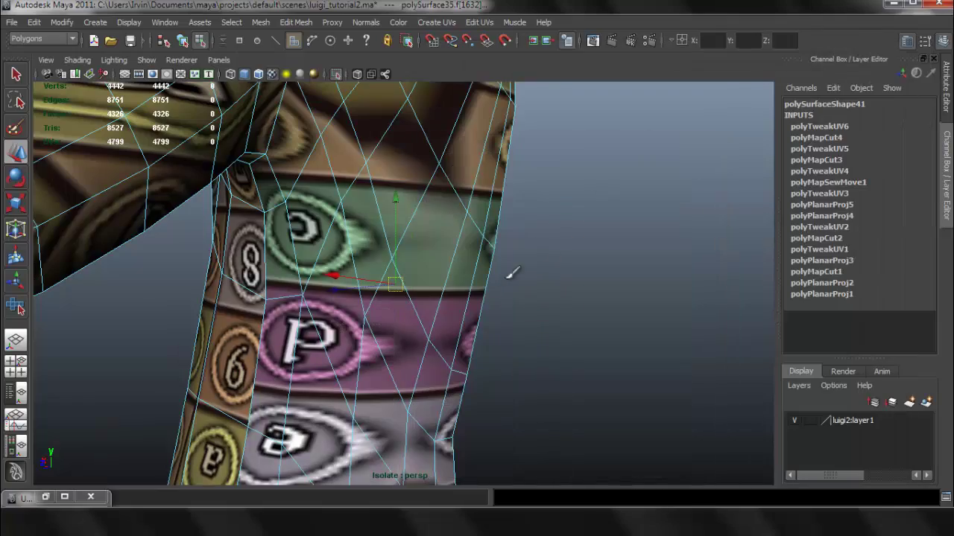
alt+drag(488, 295, 476, 338)
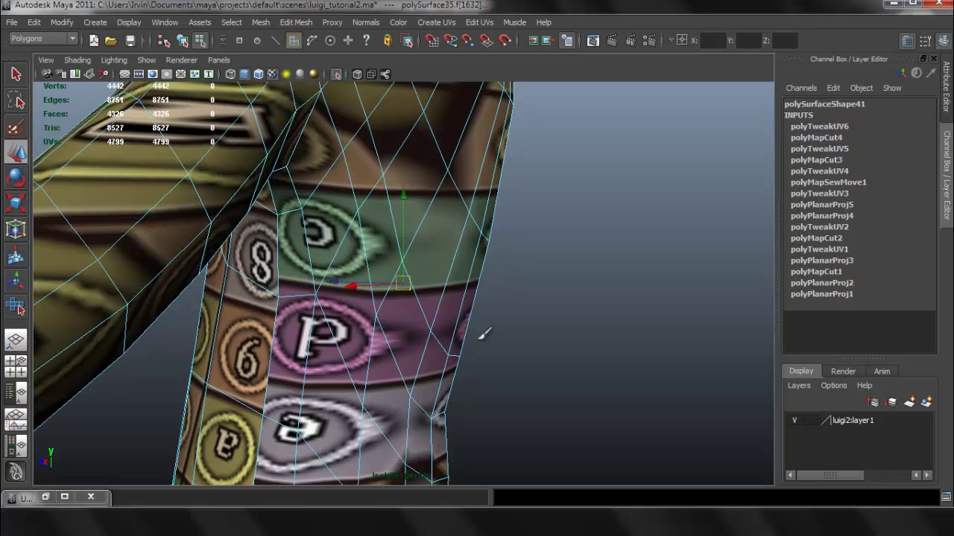
click(45, 497)
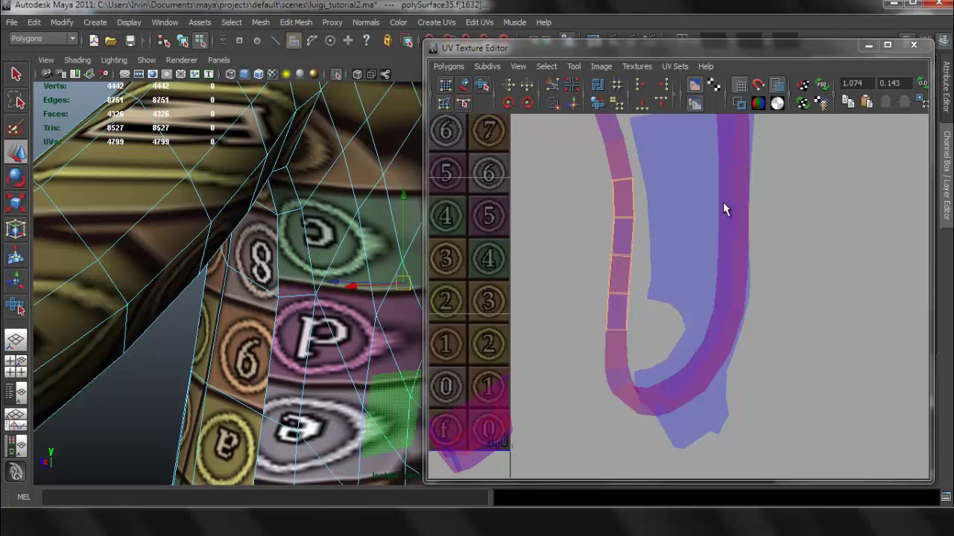
Step: Select the torso half's UV shell overlapping the narrow U-shaped strip and move it horizontally clear of the strip
key(F8)
drag(779, 315, 780, 312)
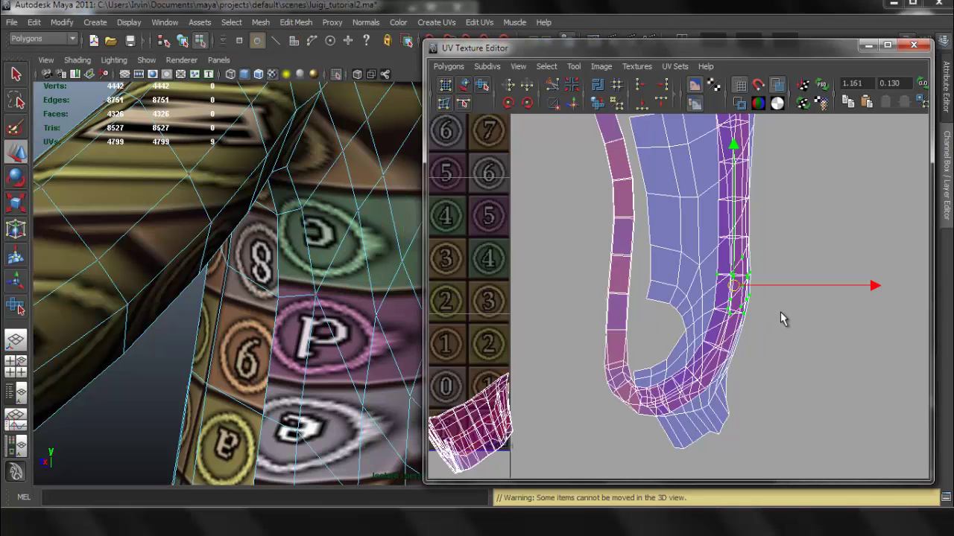
alt+middle_drag(737, 276, 725, 343)
drag(656, 172, 684, 236)
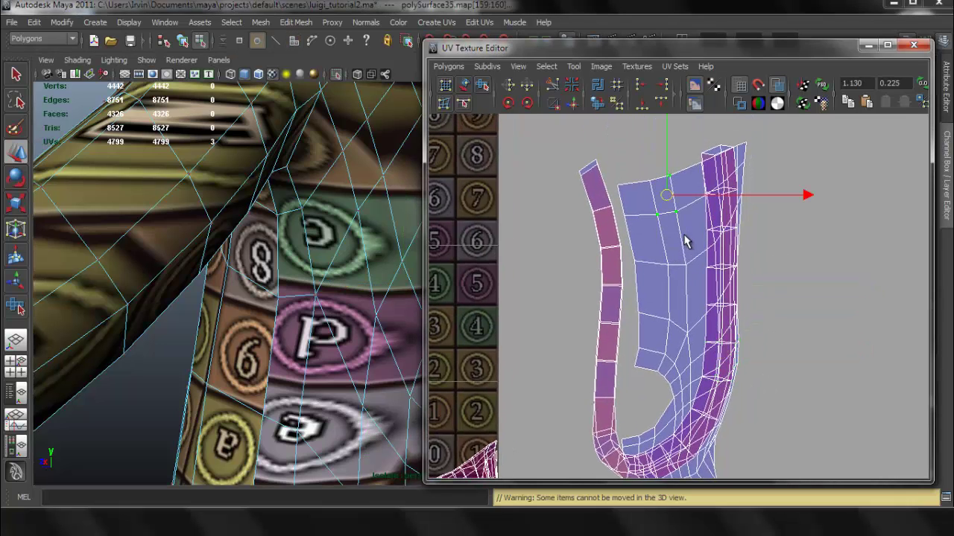
ctrl+right_click(660, 201)
ctrl+right_drag(704, 191, 705, 190)
scroll(709, 310, down, 3)
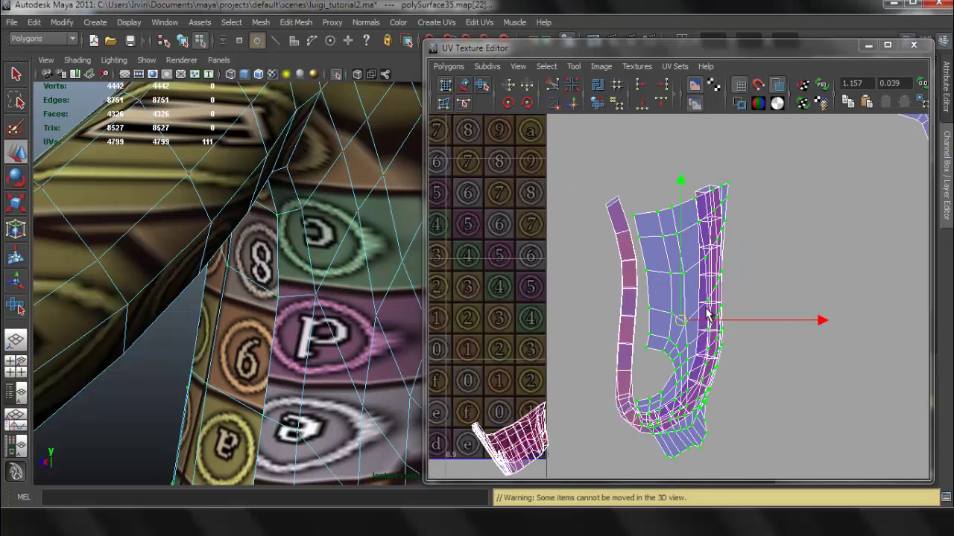
drag(681, 321, 846, 313)
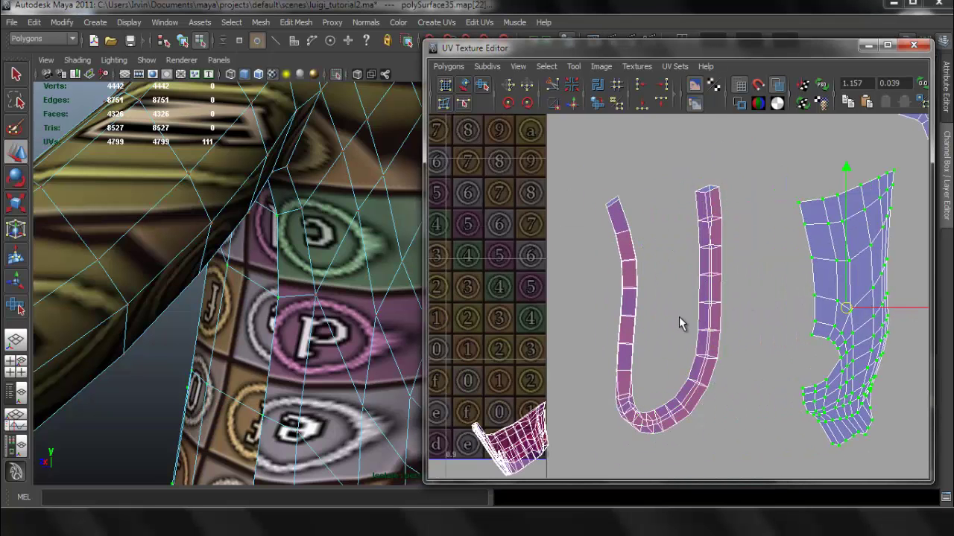
Step: Move the selected torso half's UV shell down into the empty area below the U-shaped strip and head shell
alt+middle_drag(678, 318, 627, 262)
alt+middle_drag(743, 261, 631, 260)
drag(673, 253, 643, 371)
alt+middle_drag(552, 317, 616, 270)
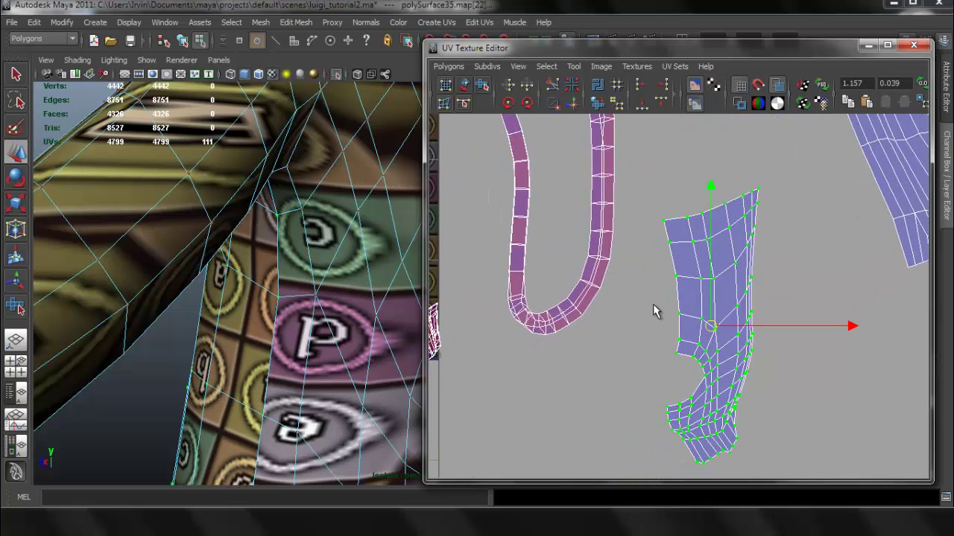
scroll(653, 304, down, 6)
alt+middle_drag(689, 313, 673, 264)
scroll(673, 264, up, 2)
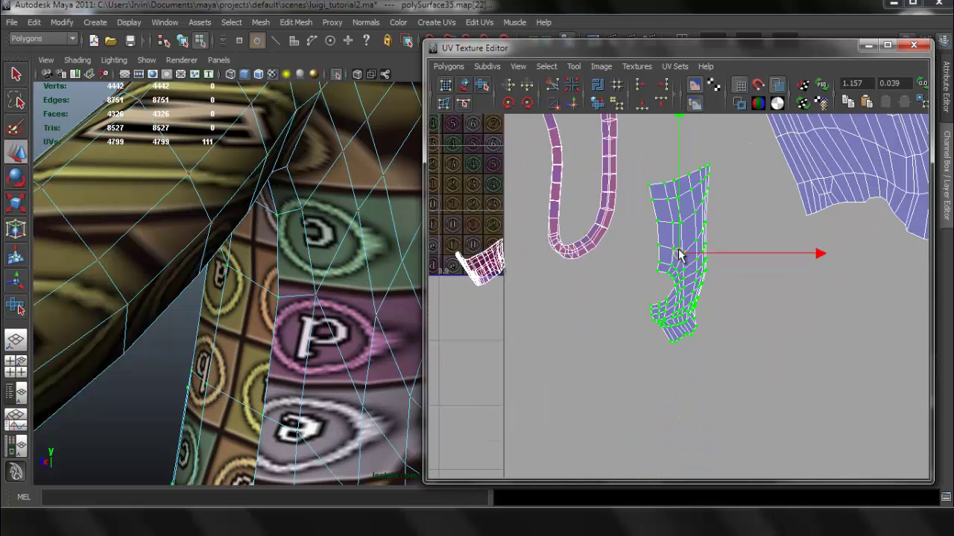
drag(680, 255, 676, 328)
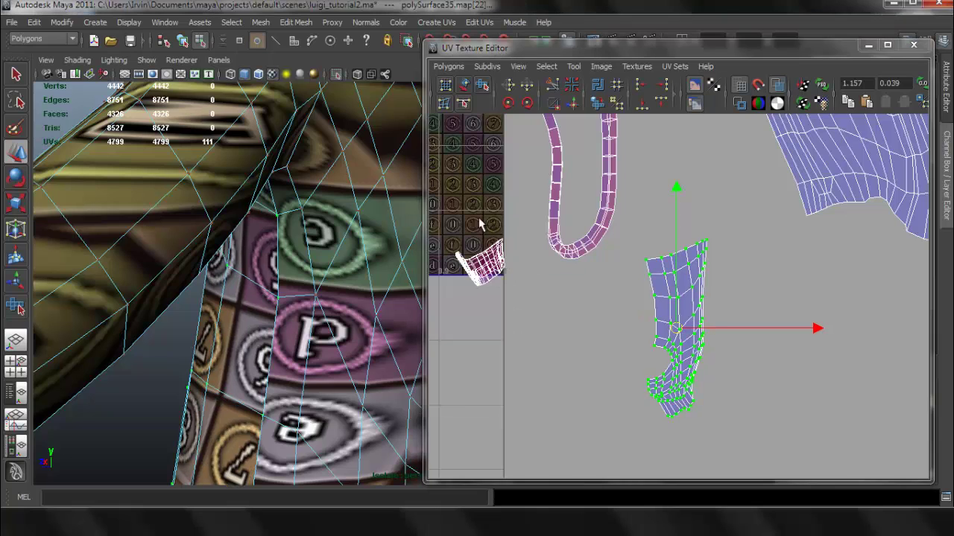
Step: Select the small curved UV shell at the texture square's lower corner and move it outside, below the U-shaped strip
drag(476, 232, 513, 267)
ctrl+right_drag(531, 257, 531, 258)
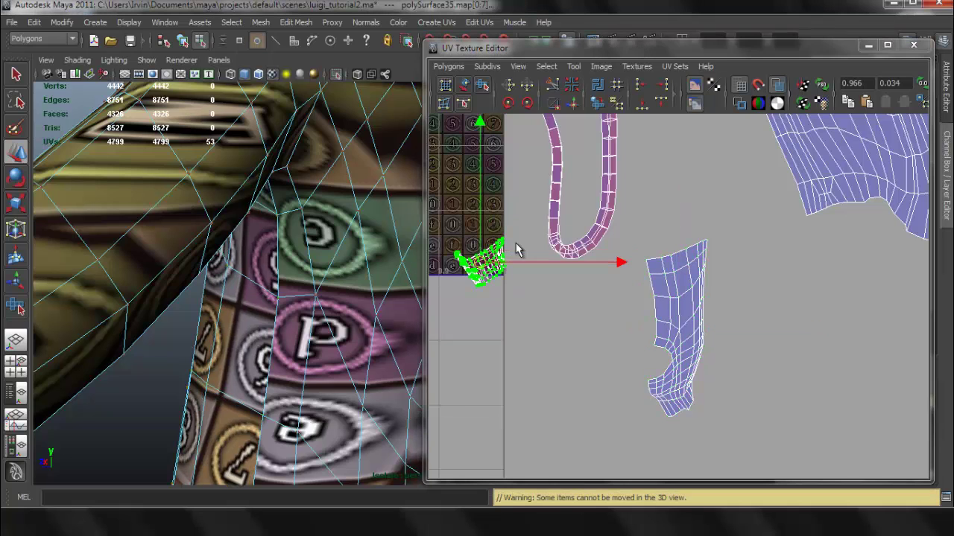
drag(482, 261, 560, 372)
scroll(559, 239, down, 3)
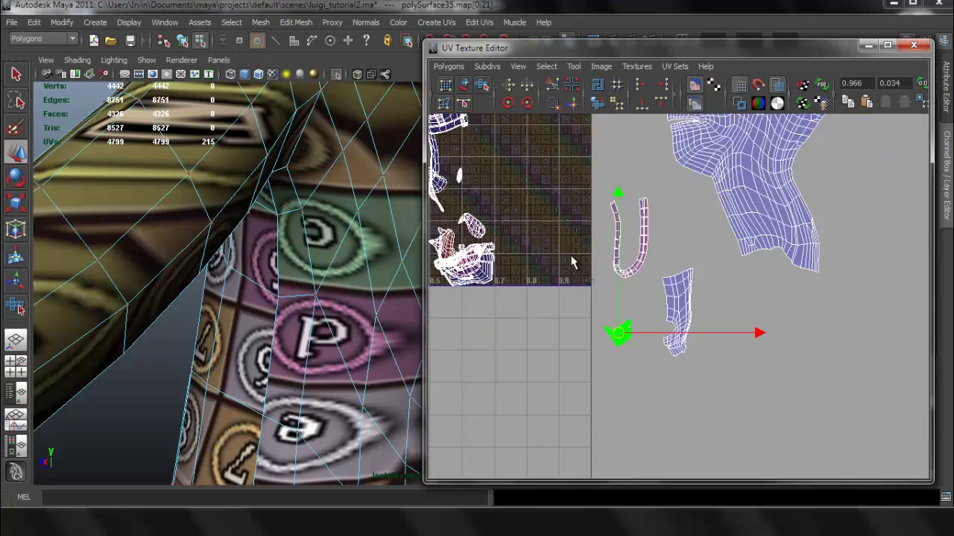
alt+middle_drag(562, 229, 574, 263)
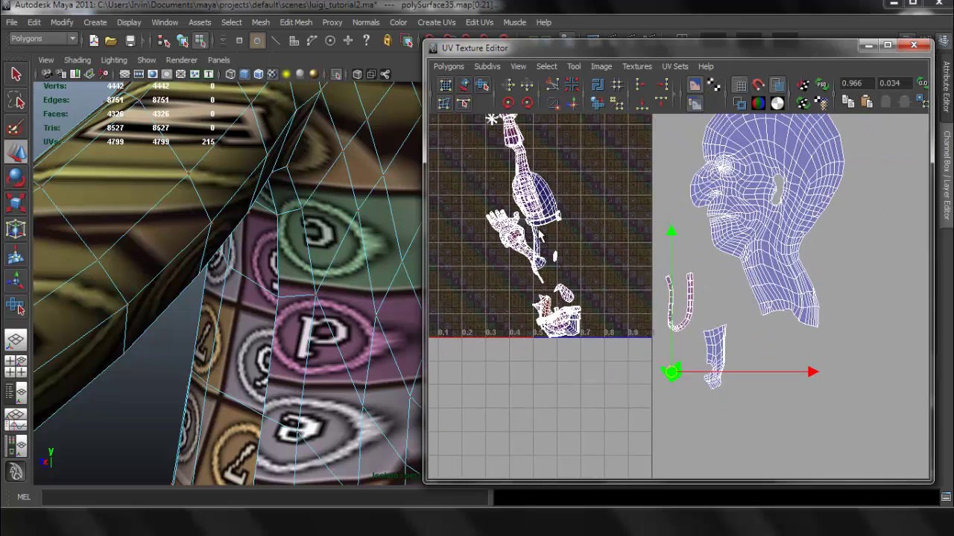
Step: Select the thin torso UV shell between the hand and leg shells and move it out of the texture square, beside the other torso half
scroll(610, 280, up, 4)
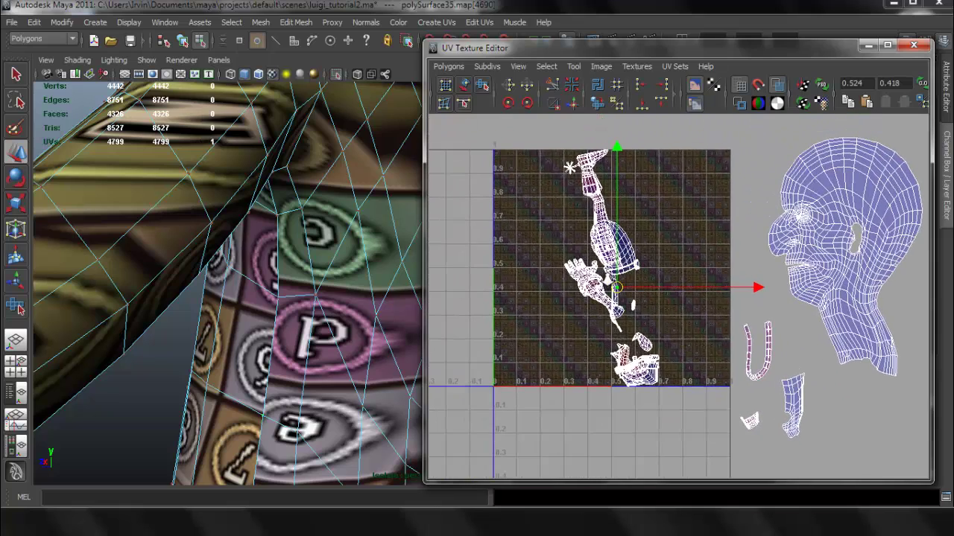
ctrl+right_drag(570, 279, 623, 257)
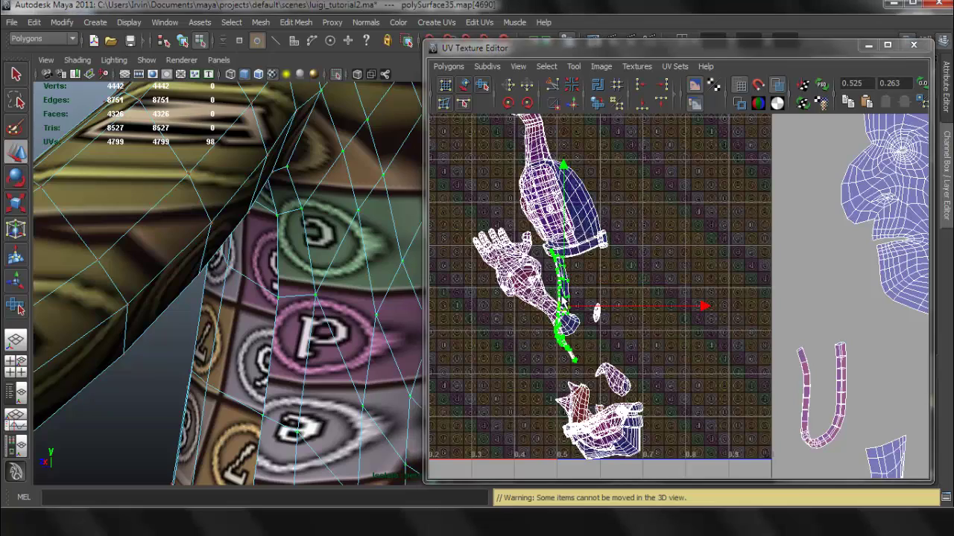
drag(599, 315, 713, 351)
scroll(670, 336, down, 3)
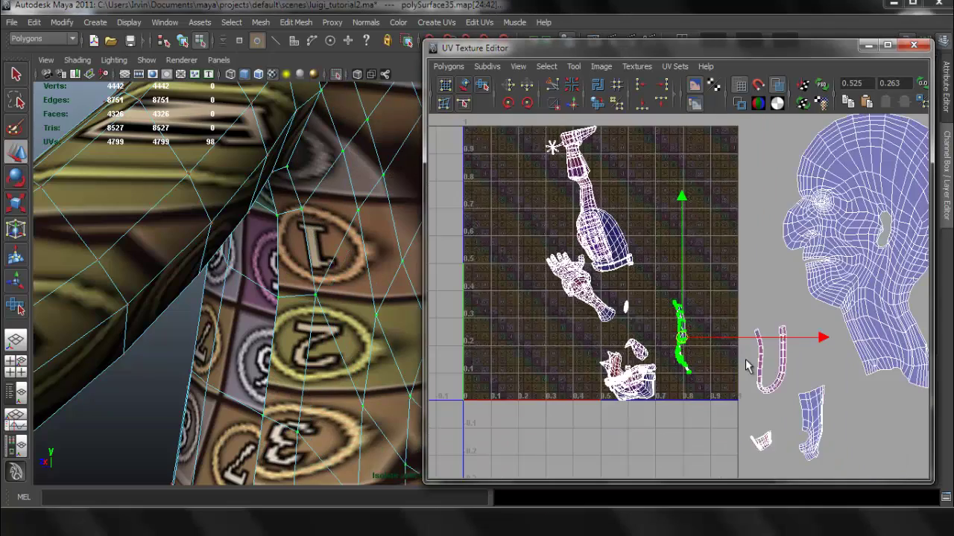
drag(586, 254, 779, 363)
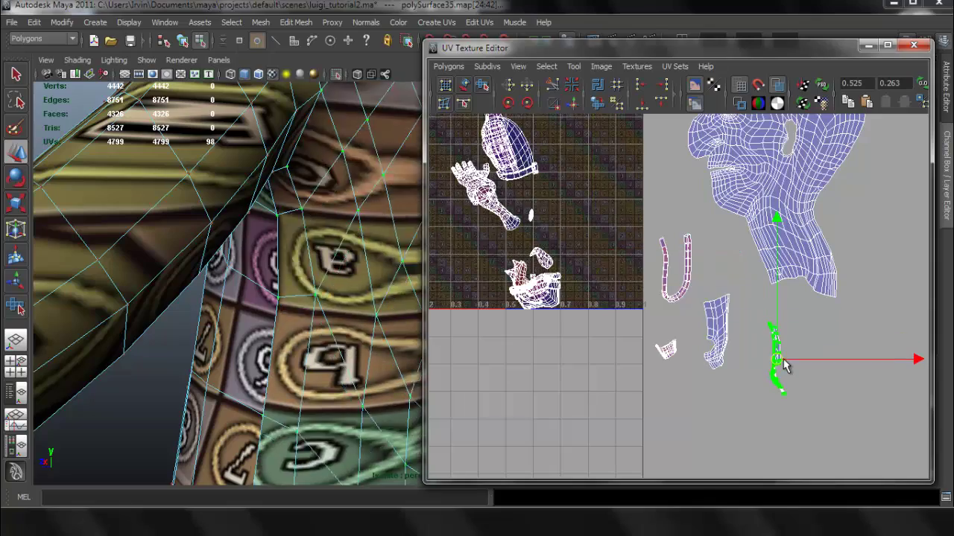
Step: Apply a planar mapping to the thin torso shell's faces and move the resulting shell past the head shell
alt+right_drag(339, 278, 187, 191)
alt+drag(187, 191, 330, 230)
scroll(734, 386, up, 5)
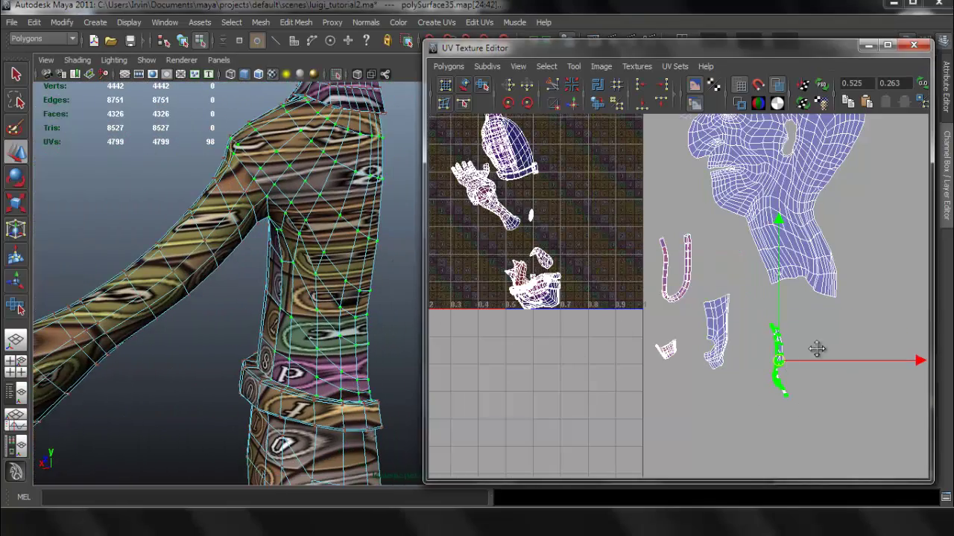
key(f)
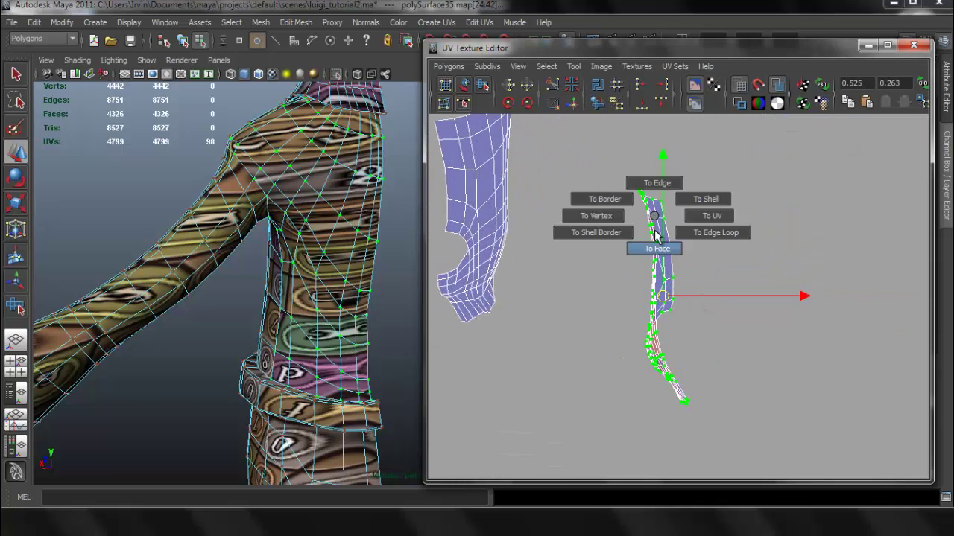
ctrl+right_drag(655, 236, 657, 246)
click(439, 23)
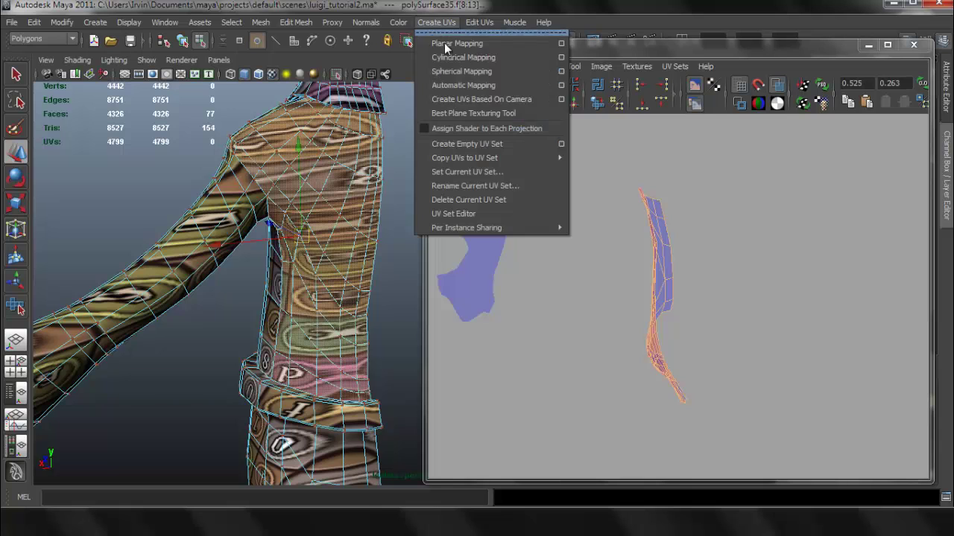
click(446, 46)
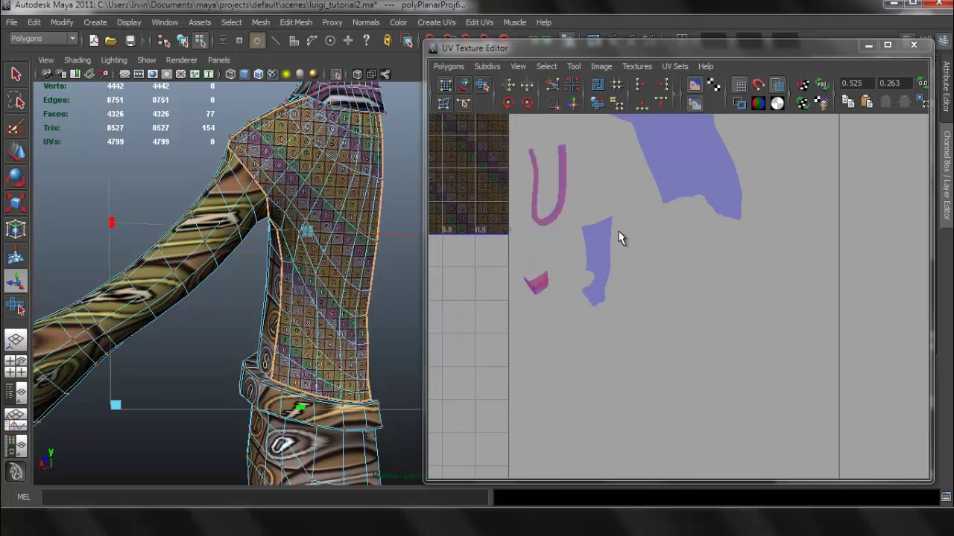
drag(526, 171, 849, 195)
alt+middle_drag(757, 218, 734, 242)
click(712, 185)
scroll(587, 242, up, 2)
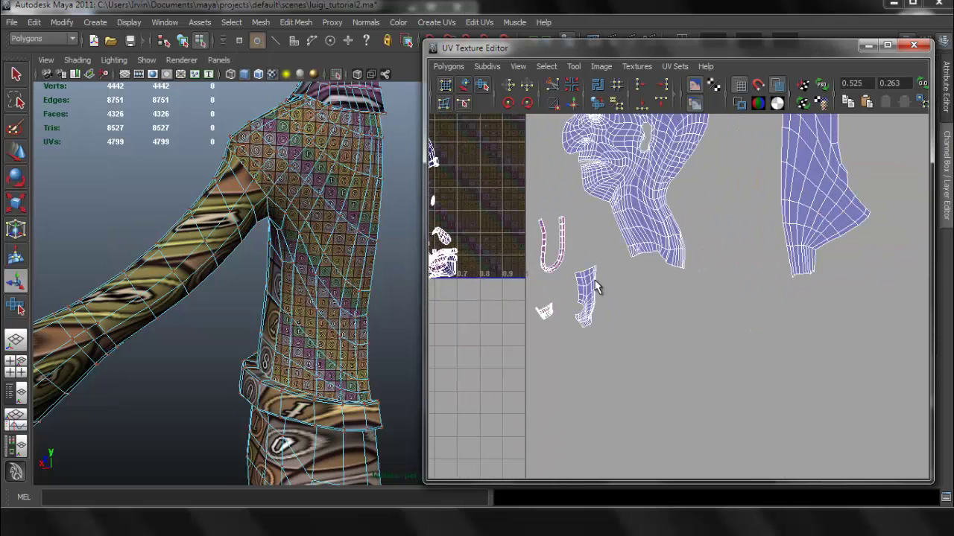
Step: Apply a planar mapping to the other torso half's faces and move its shell beside the already remapped torso half
mouse_move(594, 283)
ctrl+right_down()
mouse_move(596, 302)
mouse_move(586, 287)
mouse_move(596, 269)
mouse_move(639, 253)
mouse_move(594, 285)
mouse_move(595, 312)
ctrl+right_up()
click(432, 22)
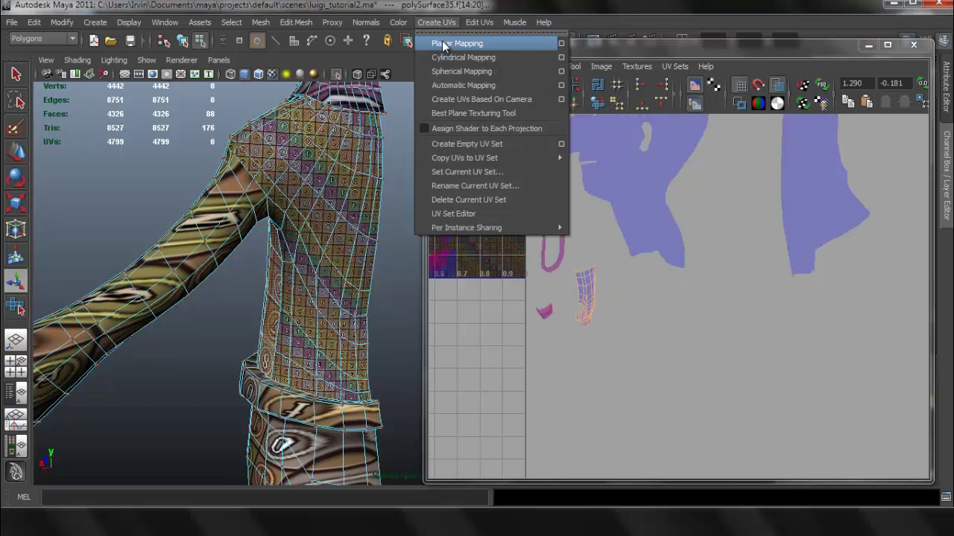
click(440, 38)
drag(710, 165, 953, 174)
alt+middle_drag(645, 179, 479, 244)
middle_drag(631, 231, 856, 231)
alt+middle_drag(667, 213, 567, 272)
click(684, 176)
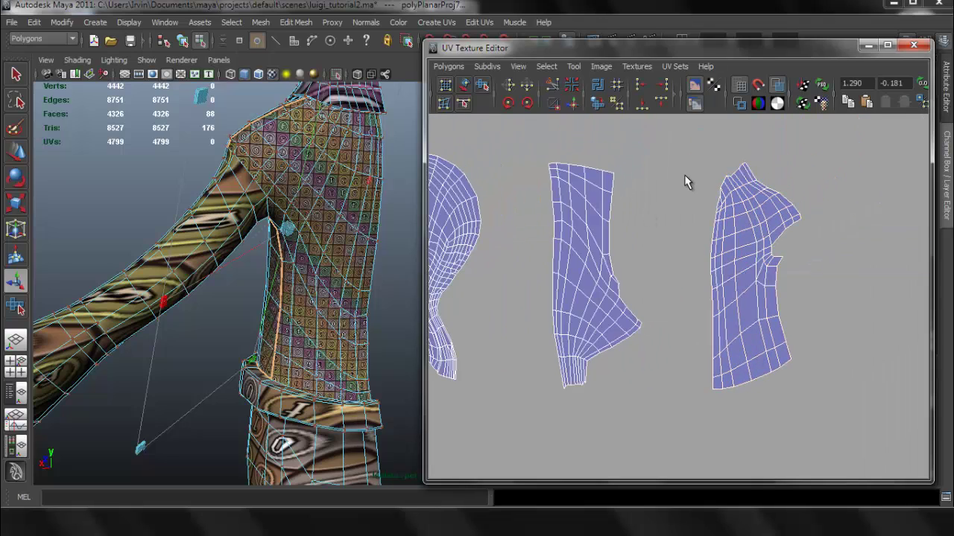
Step: Select the whole torso shell nearest the head shell and unfold it with the Smooth UV Tool
alt+drag(313, 240, 415, 242)
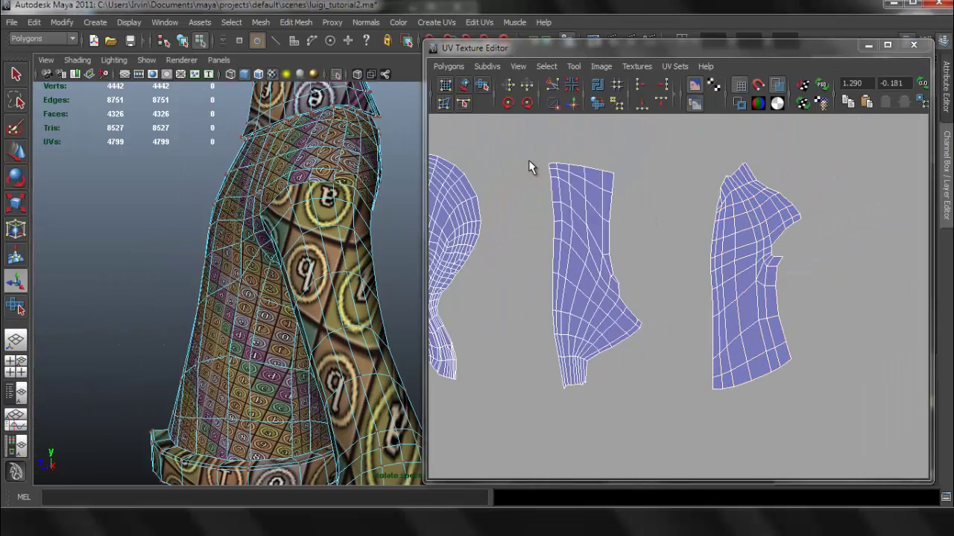
right_drag(560, 162, 587, 160)
drag(620, 164, 582, 202)
ctrl+right_click(583, 207)
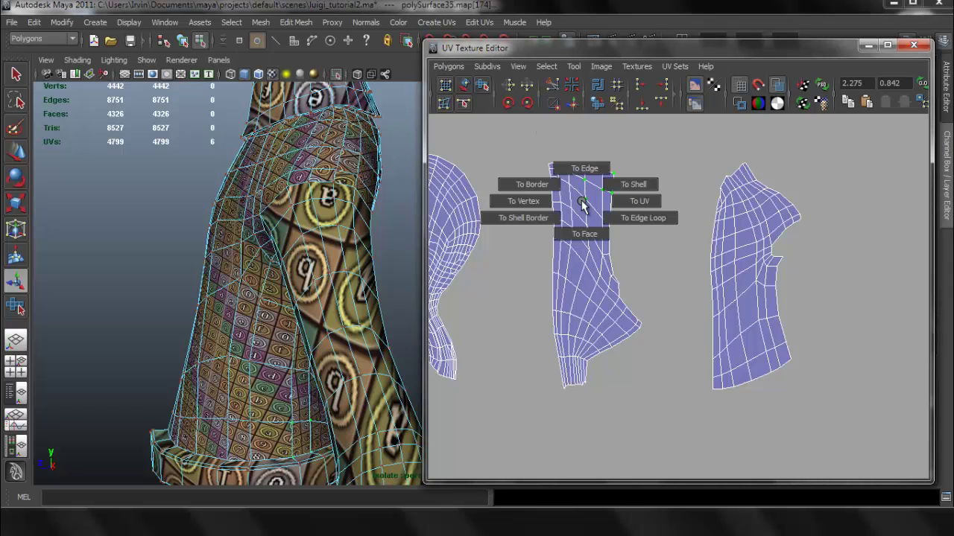
click(610, 191)
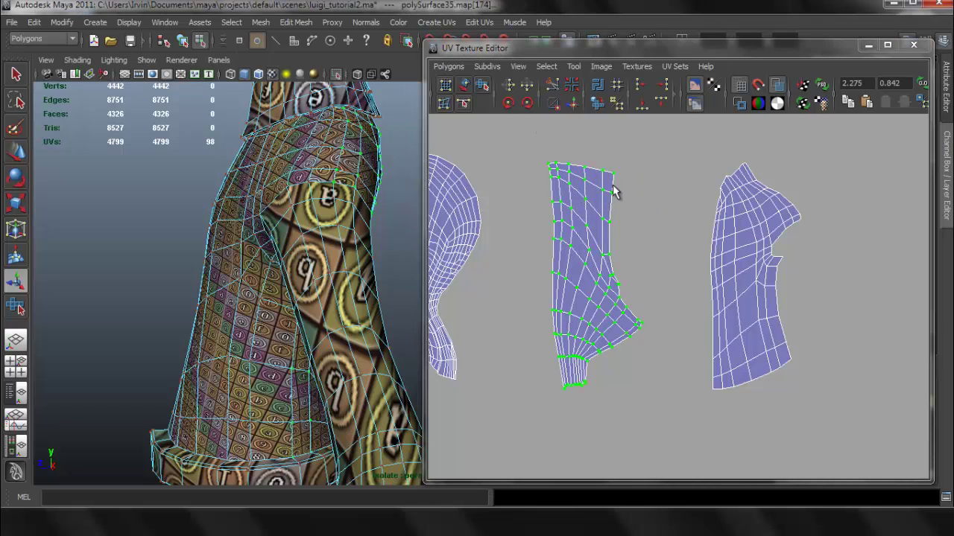
click(573, 66)
click(601, 126)
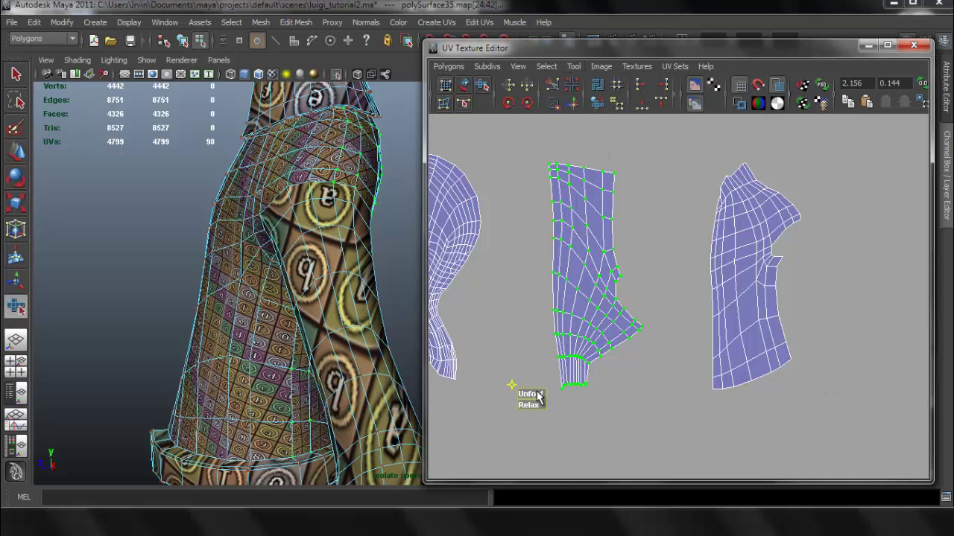
Step: Select the whole UV shell of the other torso half and unfold it with the Smooth UV Tool
alt+middle_drag(751, 269, 622, 275)
scroll(622, 243, up, 2)
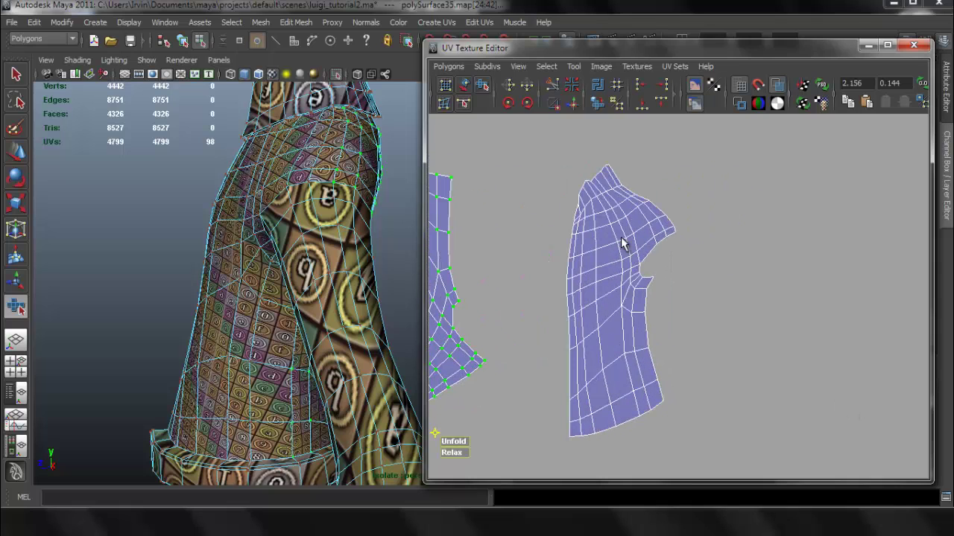
right_drag(621, 194, 683, 187)
drag(609, 155, 642, 206)
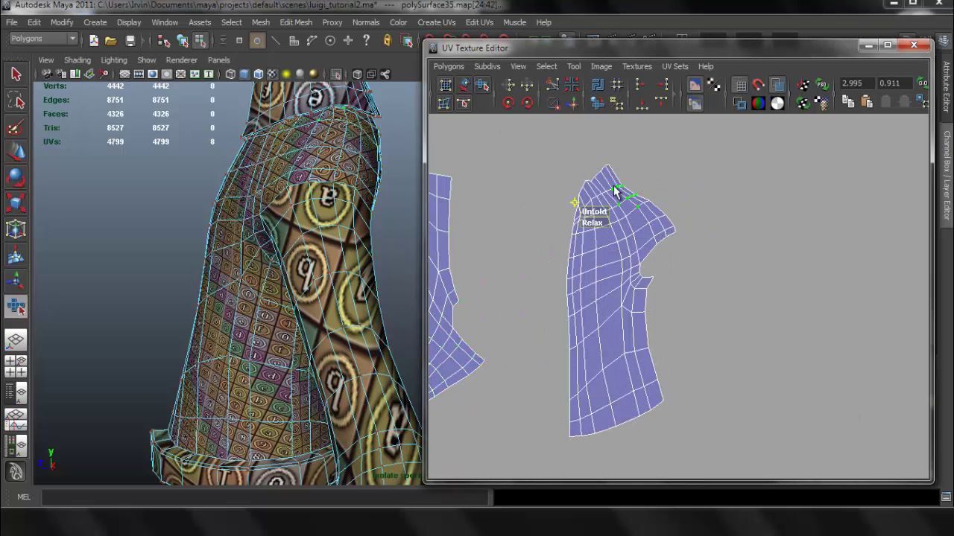
right_drag(614, 192, 664, 169)
click(544, 452)
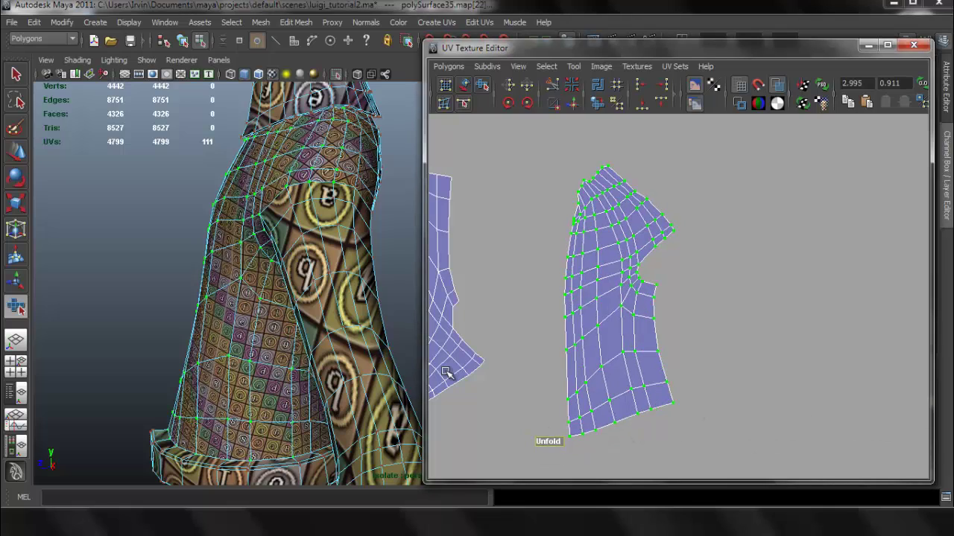
Step: Rotate the torso shell nearest the head shell by 180 degrees in 45-degree increments and place it at the other half's armhole side
alt+drag(277, 313, 351, 286)
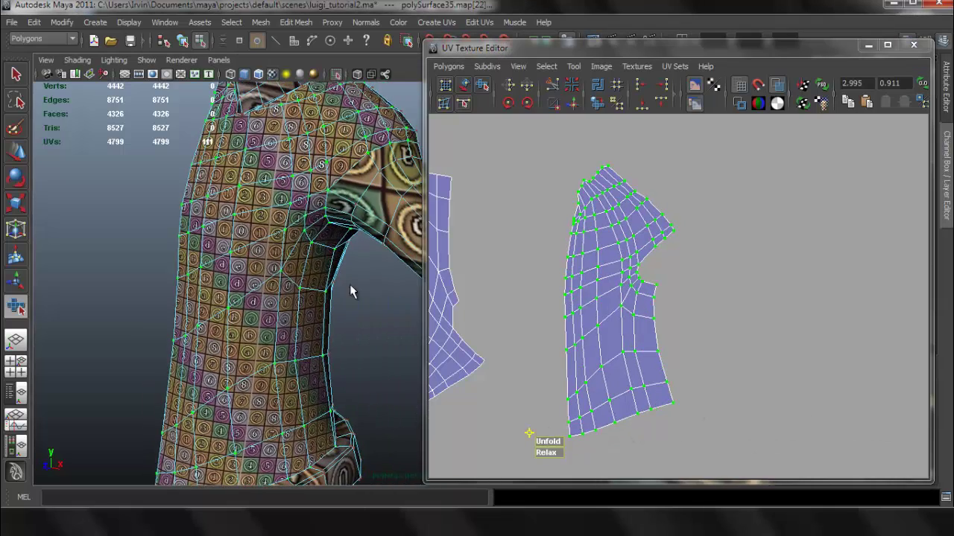
scroll(645, 290, down, 2)
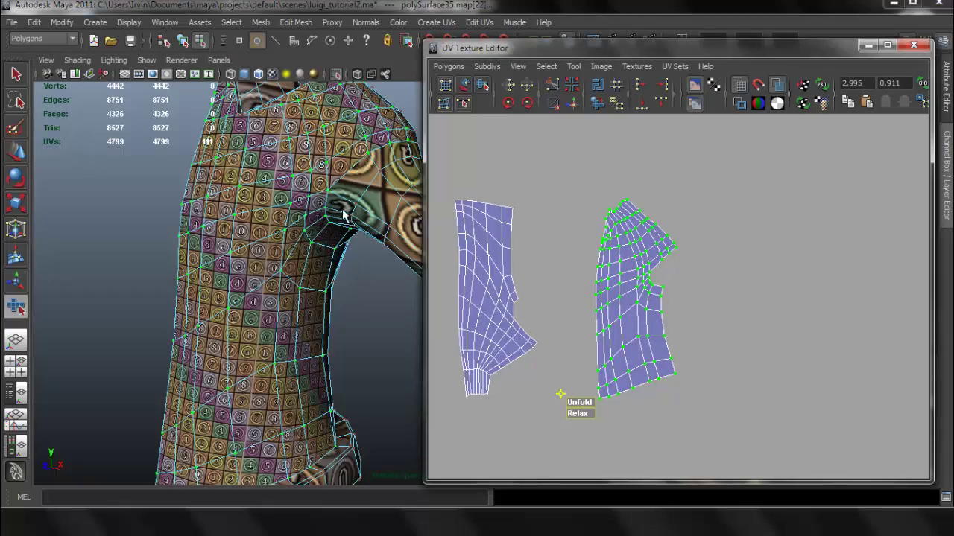
alt+drag(322, 206, 276, 246)
alt+middle_drag(673, 273, 719, 227)
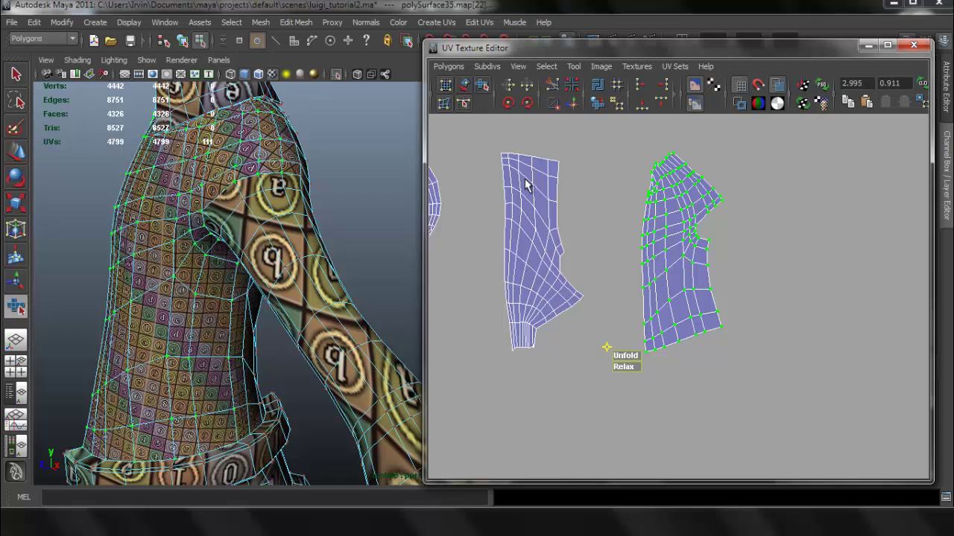
ctrl+right_drag(545, 176, 553, 171)
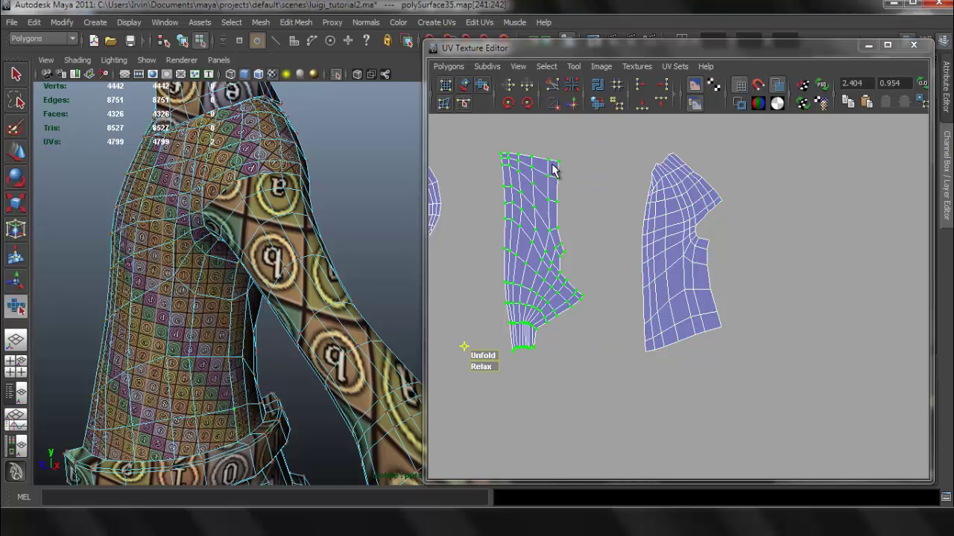
click(527, 104)
click(527, 104)
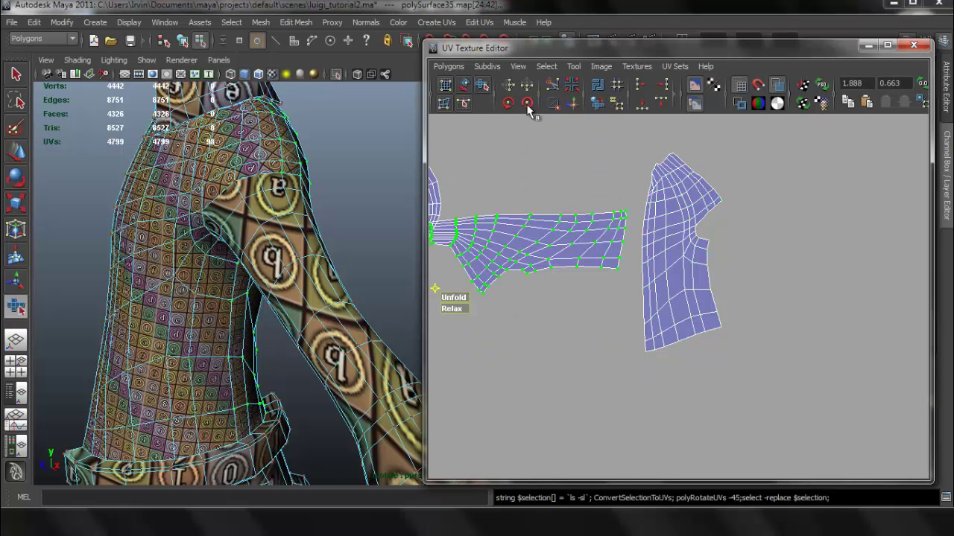
click(527, 105)
click(526, 104)
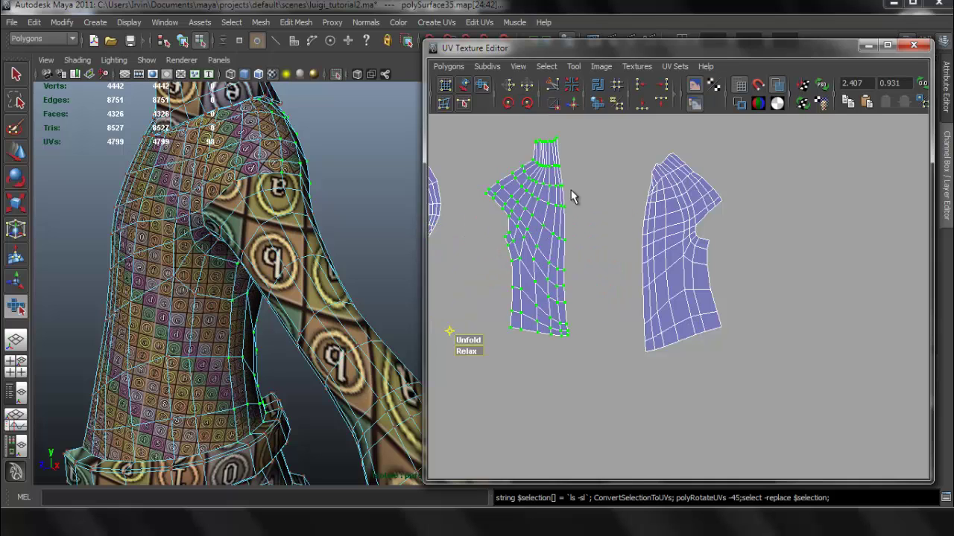
key(w)
drag(533, 246, 777, 250)
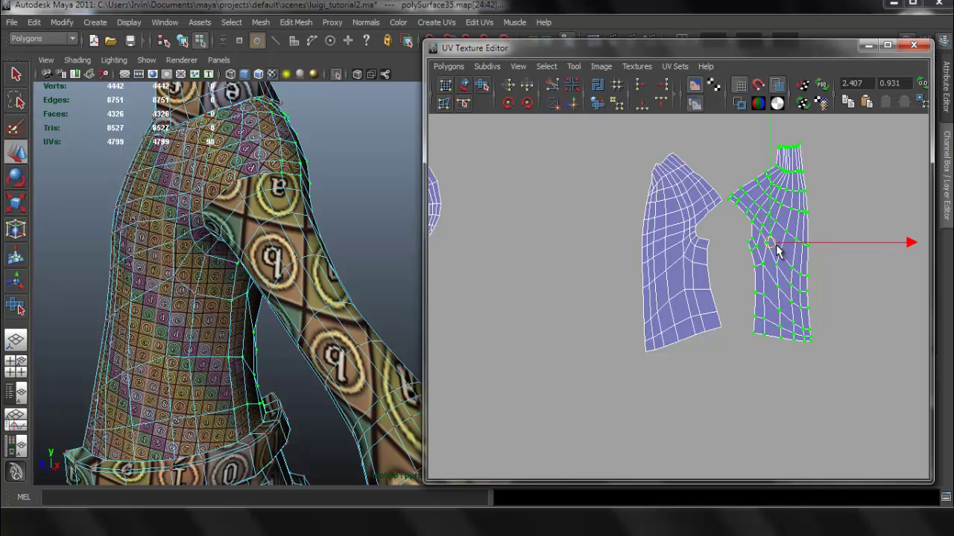
Step: Select the collar's entire UV shell, the small one near the head shell, and frame it in both views
click(695, 360)
scroll(663, 313, down, 3)
alt+middle_drag(619, 311, 695, 268)
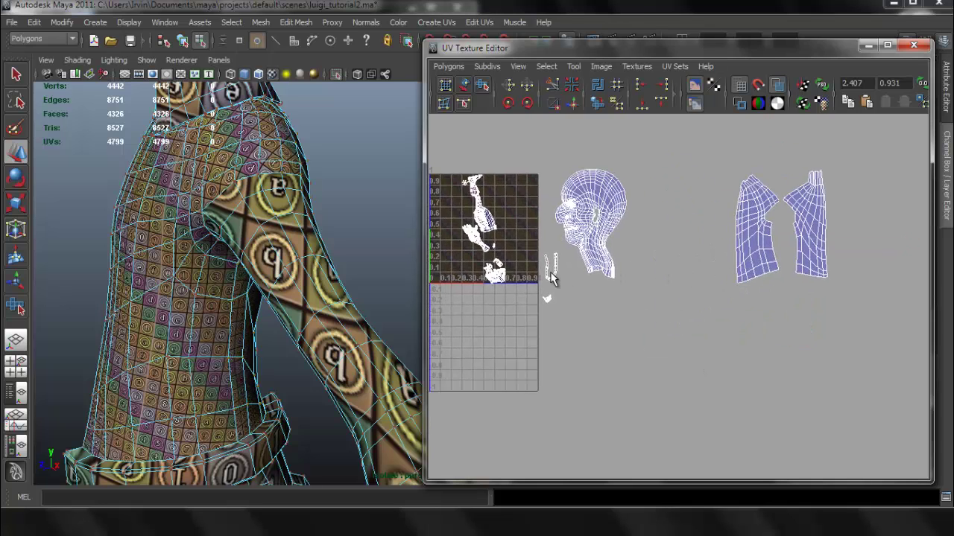
scroll(552, 278, up, 3)
alt+middle_drag(521, 271, 725, 251)
scroll(614, 263, up, 8)
scroll(648, 250, up, 1)
scroll(605, 247, up, 4)
click(660, 232)
ctrl+right_drag(661, 234, 713, 219)
key(f)
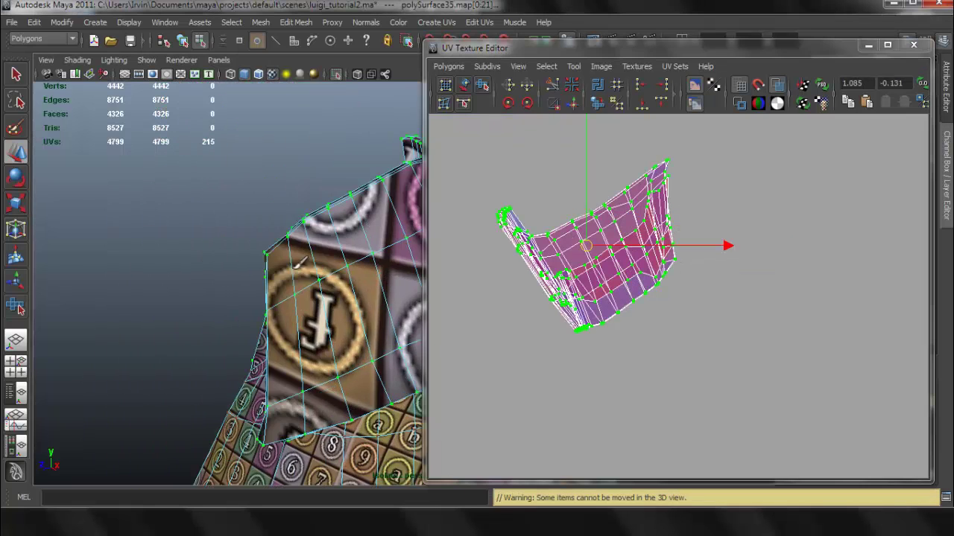
Step: Convert the collar's UV selection to faces and isolate those faces in the 3D view
alt+drag(248, 264, 417, 275)
ctrl+right_drag(587, 240, 588, 268)
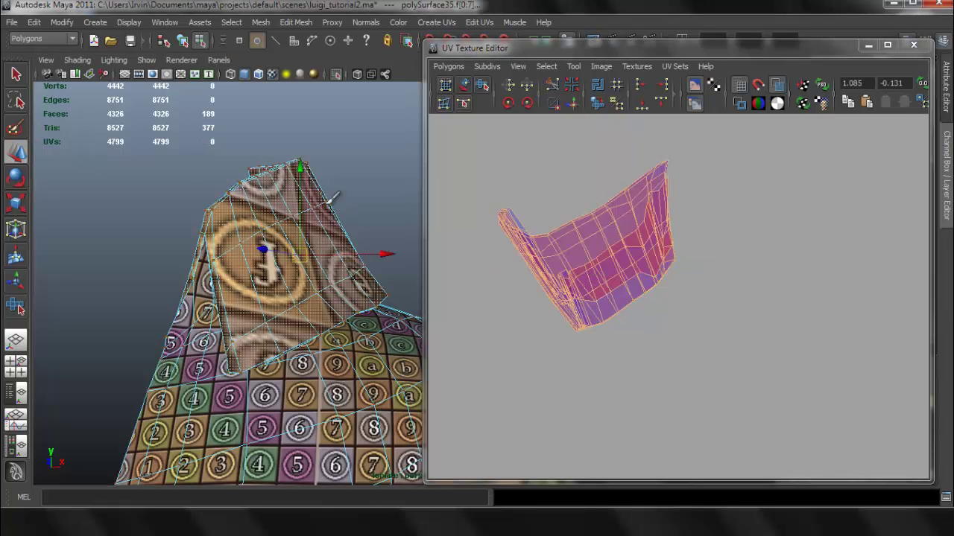
click(335, 73)
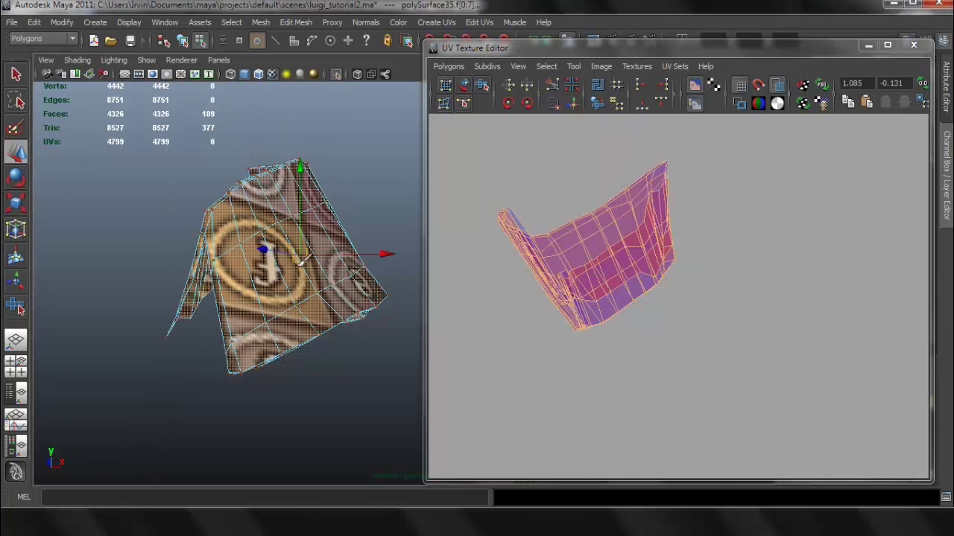
Step: Select the edge loops along the collar flap's rim and top fold, and cut the UVs along them
click(868, 44)
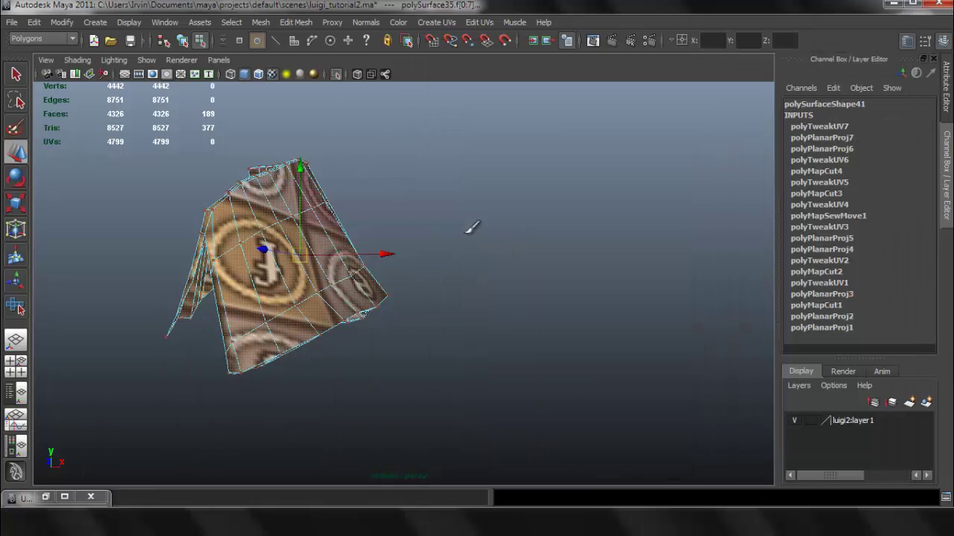
alt+drag(473, 228, 531, 308)
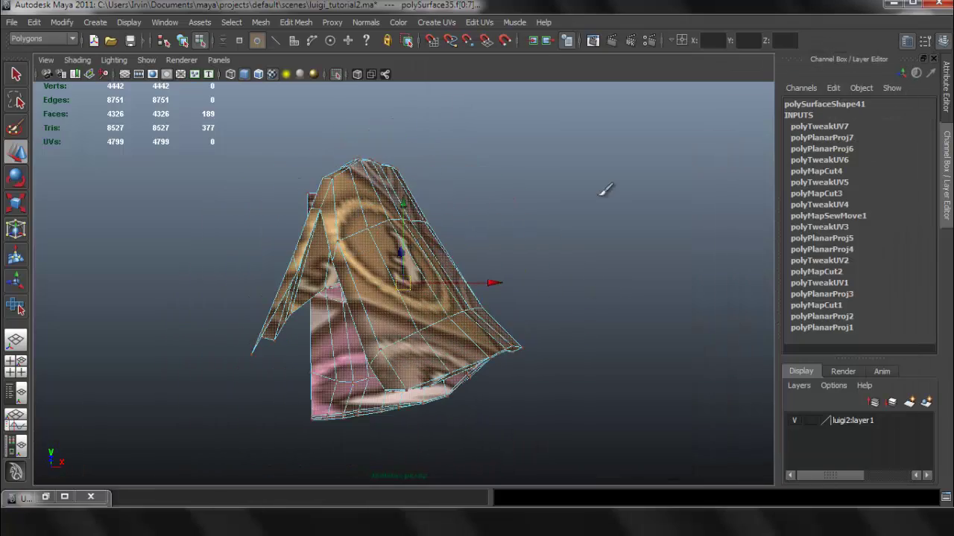
key(F10)
click(524, 265)
key(5)
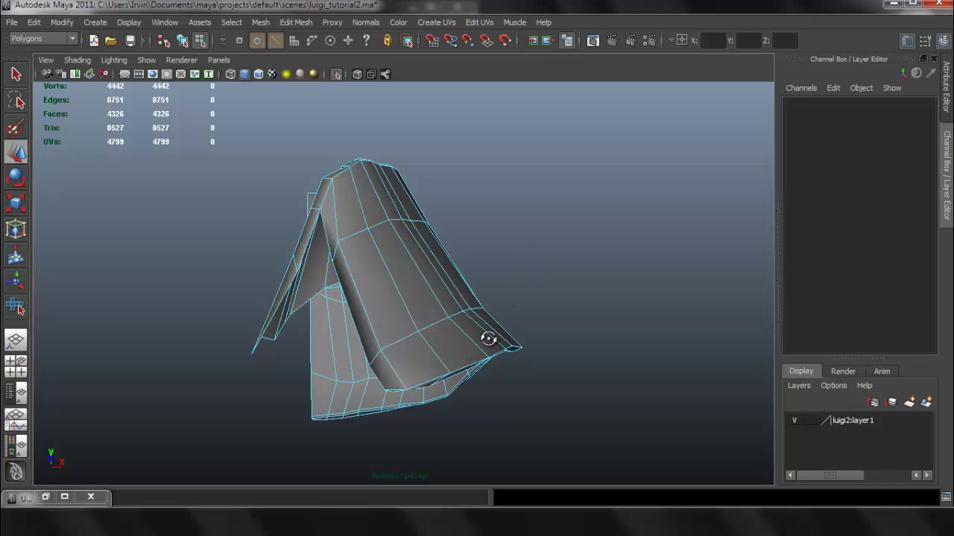
alt+drag(488, 339, 382, 249)
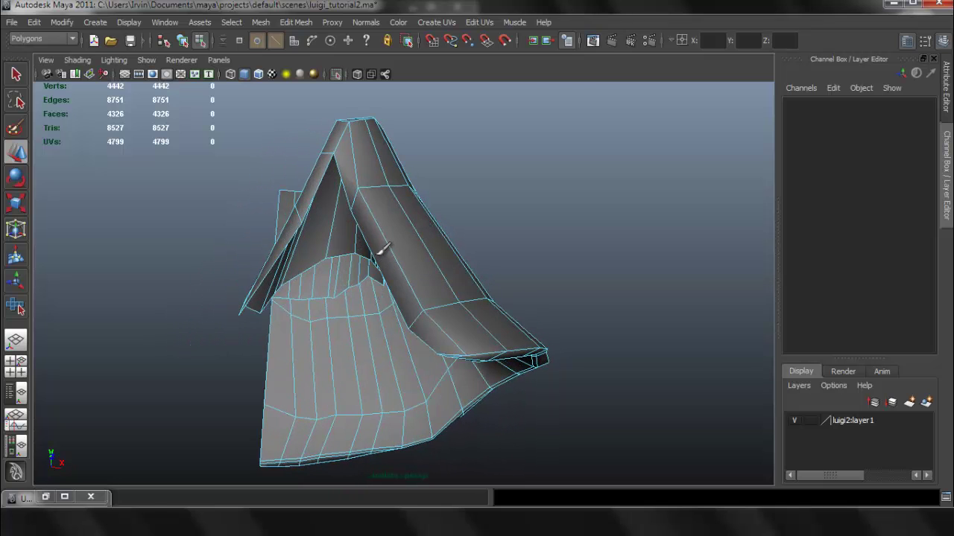
shift+click(341, 159)
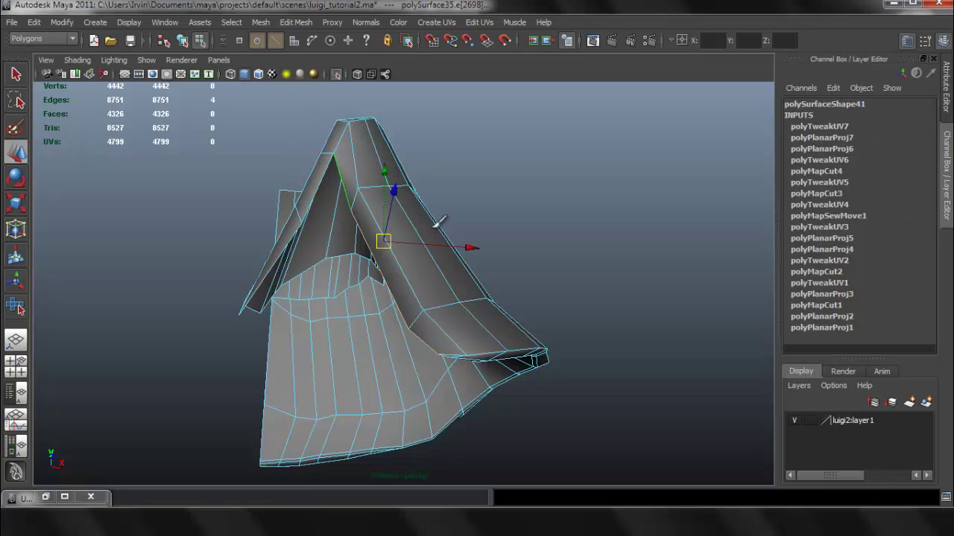
alt+drag(439, 222, 571, 278)
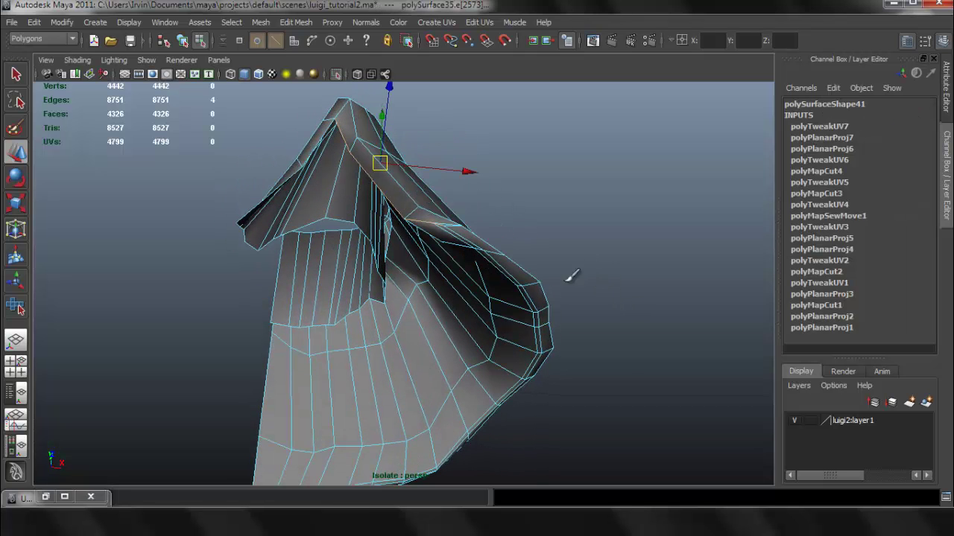
alt+drag(483, 250, 422, 254)
alt+right_drag(422, 253, 487, 261)
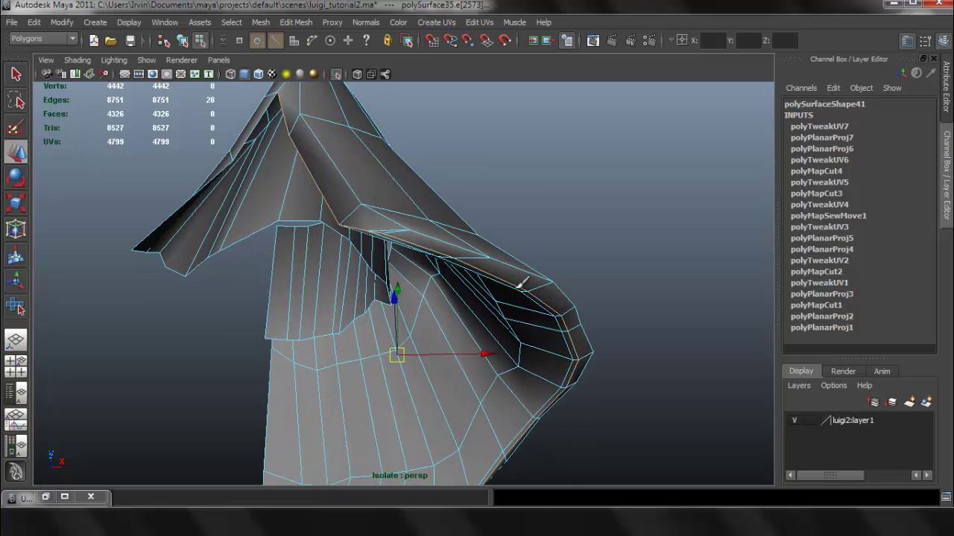
alt+drag(523, 282, 425, 266)
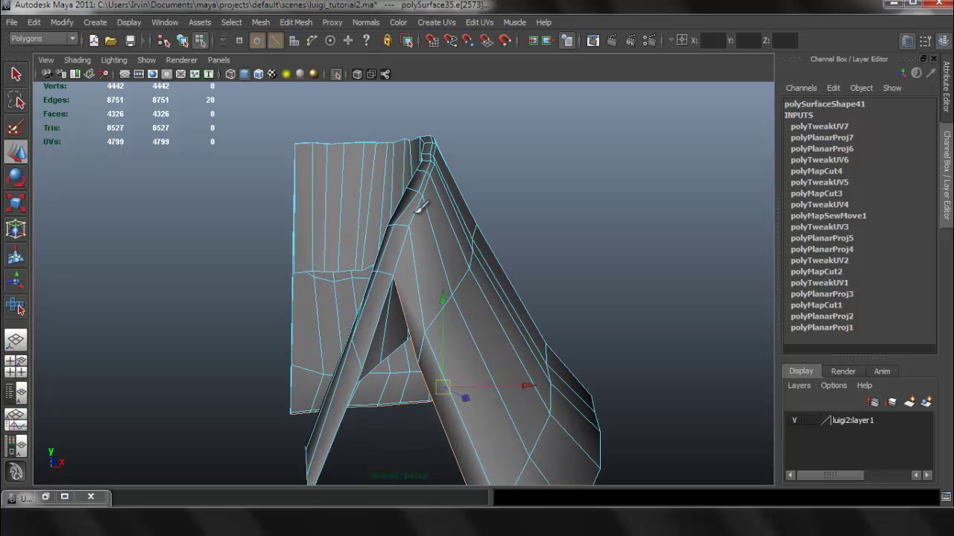
alt+drag(472, 282, 459, 269)
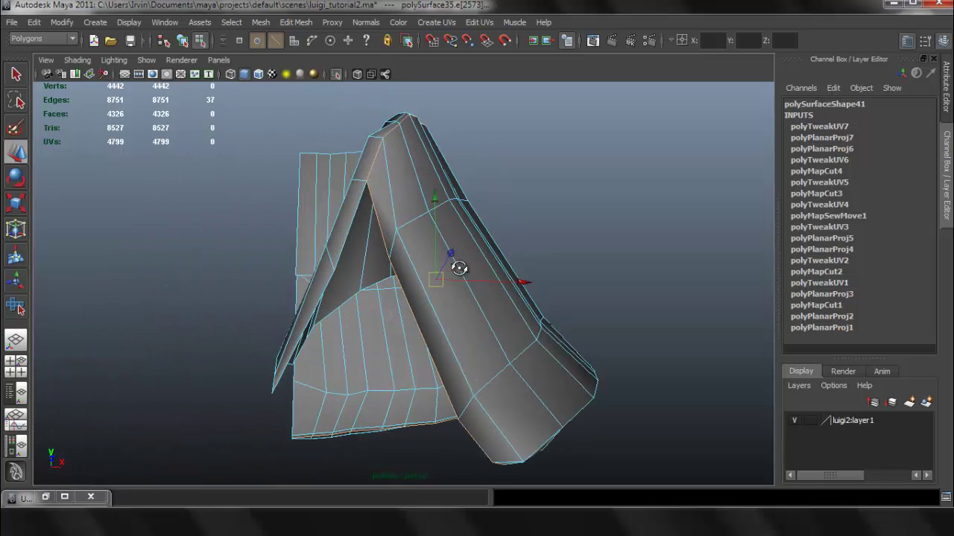
click(46, 497)
click(452, 65)
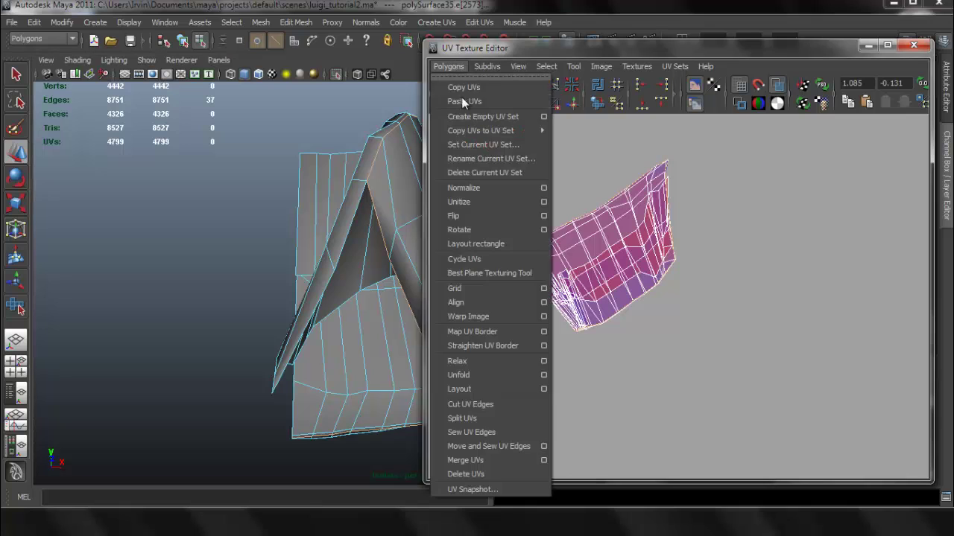
click(513, 405)
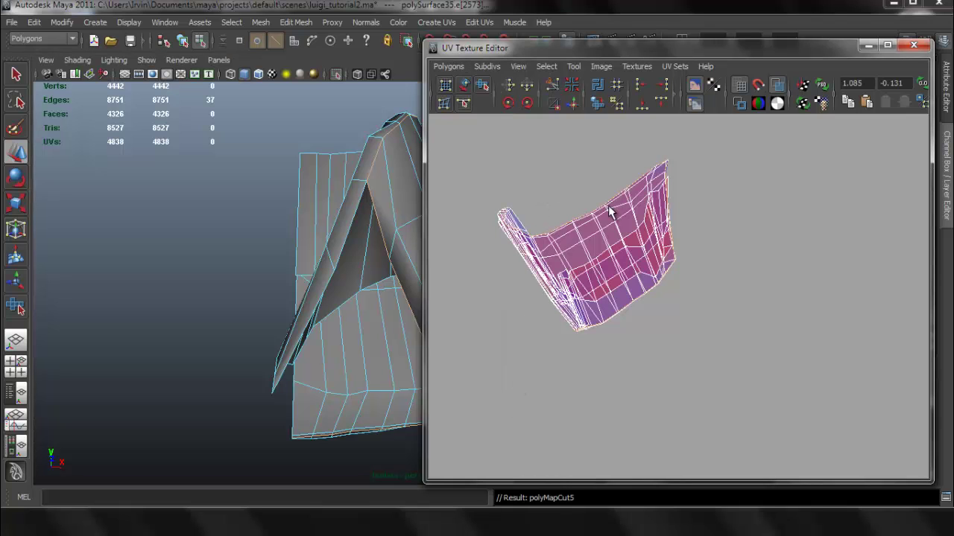
Step: Select the outer collar flap's UV shell, move it clear of the other collar shells and display the checker texture on the mesh
right_drag(609, 208, 734, 150)
click(665, 161)
drag(586, 248, 770, 344)
alt+middle_drag(298, 268, 269, 269)
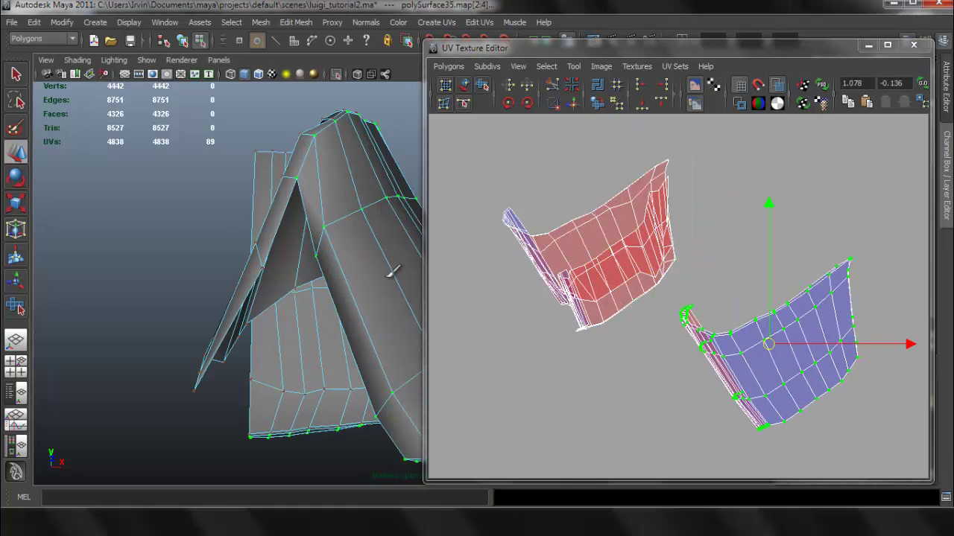
key(6)
mouse_move(337, 261)
alt+mouse_down()
mouse_move(325, 249)
mouse_move(283, 276)
mouse_move(297, 265)
alt+mouse_up()
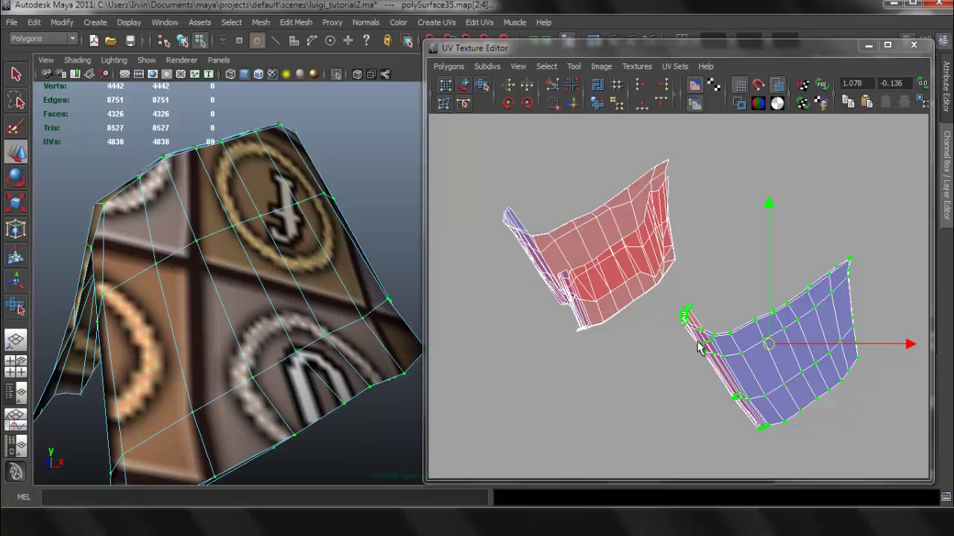
drag(767, 344, 749, 329)
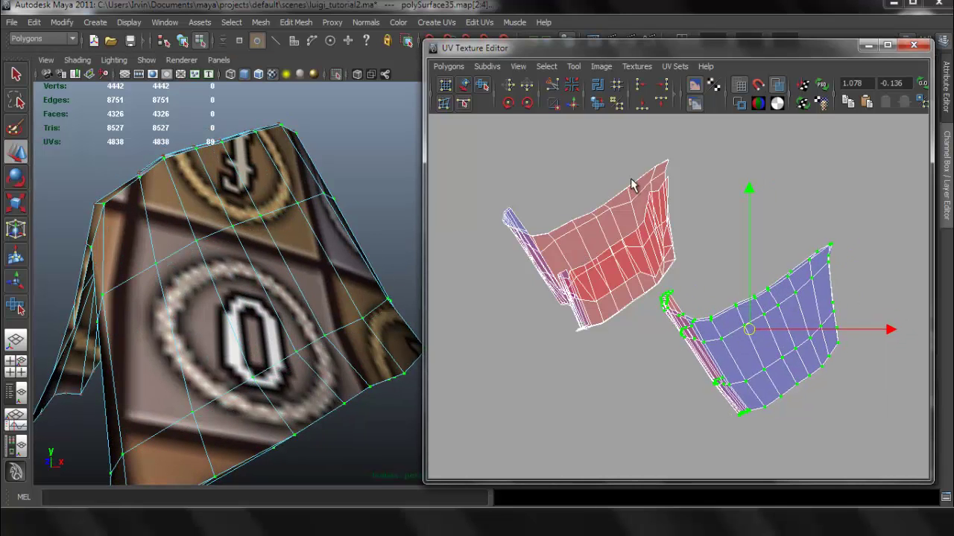
Step: Select the UV shell of the collar flap's underside and move it away from the remaining narrow strip shell
click(662, 164)
ctrl+right_drag(645, 170, 665, 156)
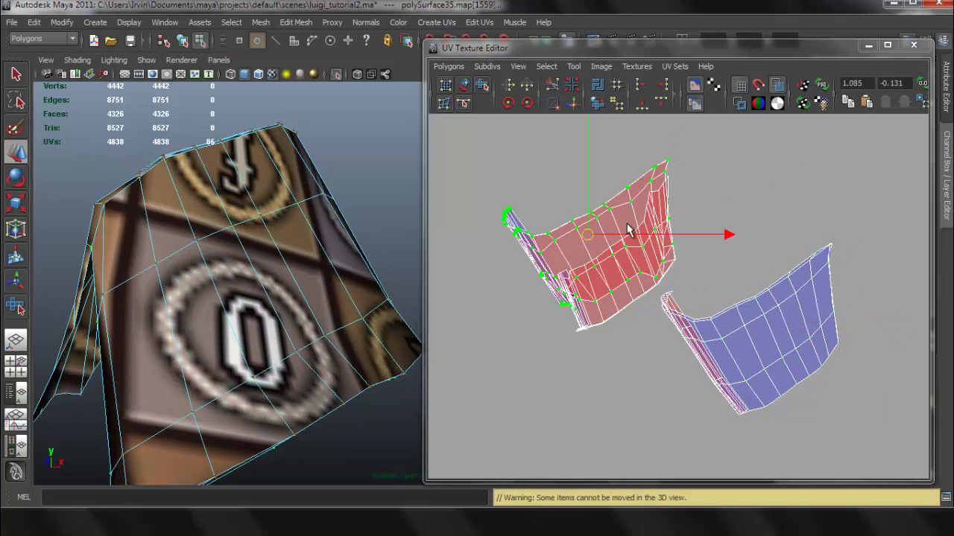
drag(575, 234, 549, 211)
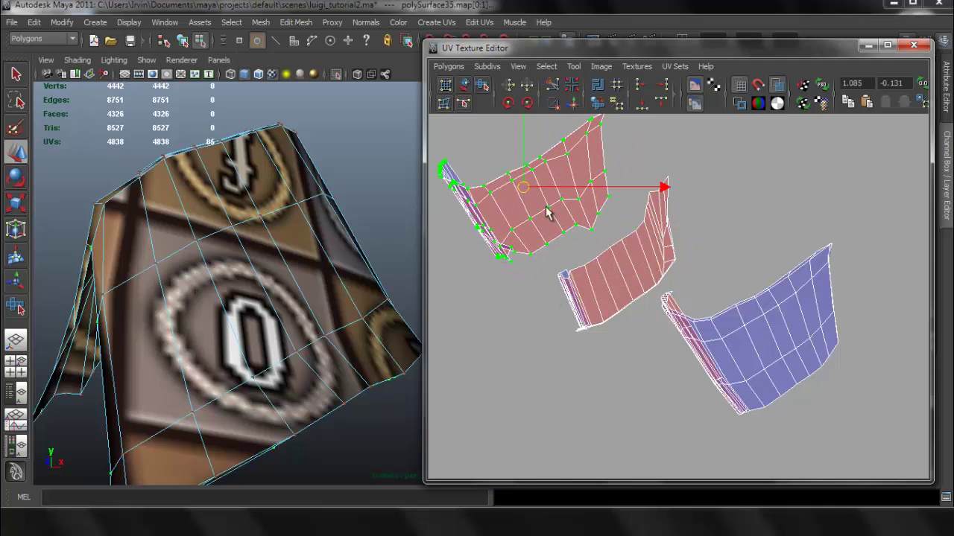
Step: Apply a planar mapping to the faces of the collar flap's underside and move the resulting shell below the texture area
scroll(690, 257, down, 2)
scroll(690, 250, down, 1)
alt+middle_drag(689, 250, 657, 234)
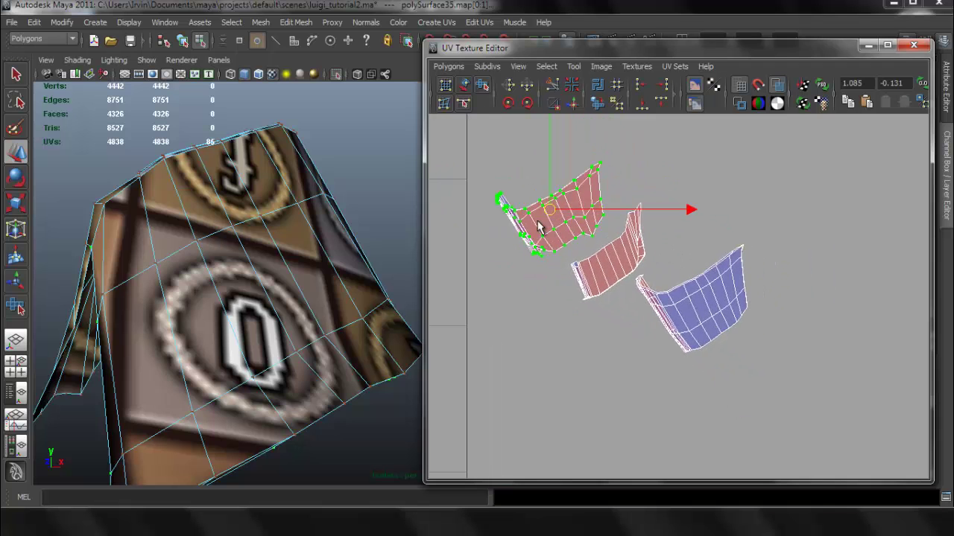
alt+drag(292, 249, 298, 276)
ctrl+right_drag(524, 229, 480, 171)
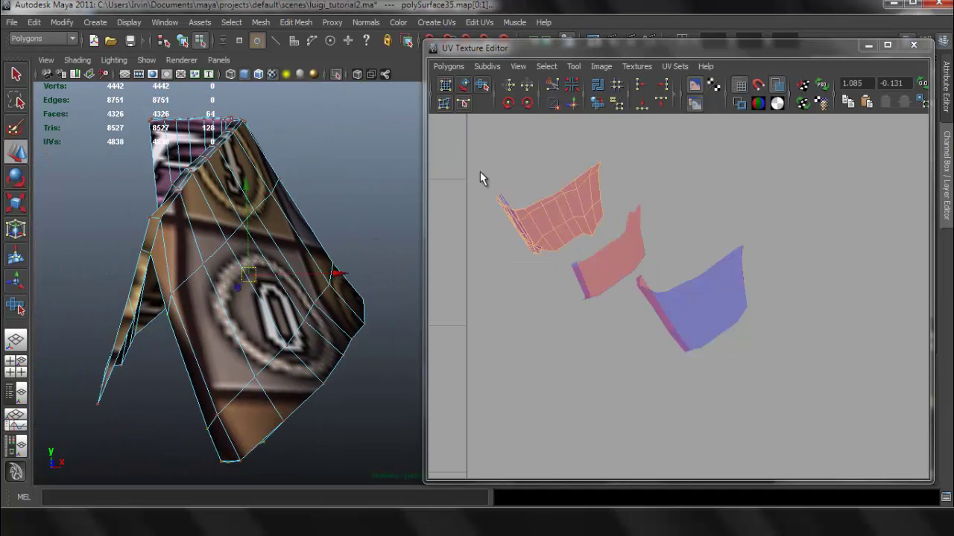
click(433, 27)
click(564, 40)
scroll(632, 237, down, 5)
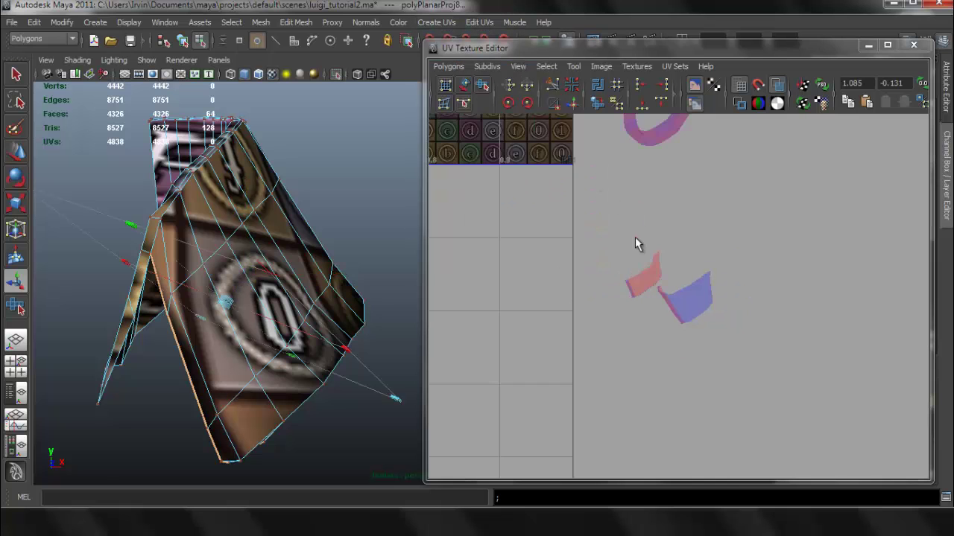
scroll(625, 236, down, 3)
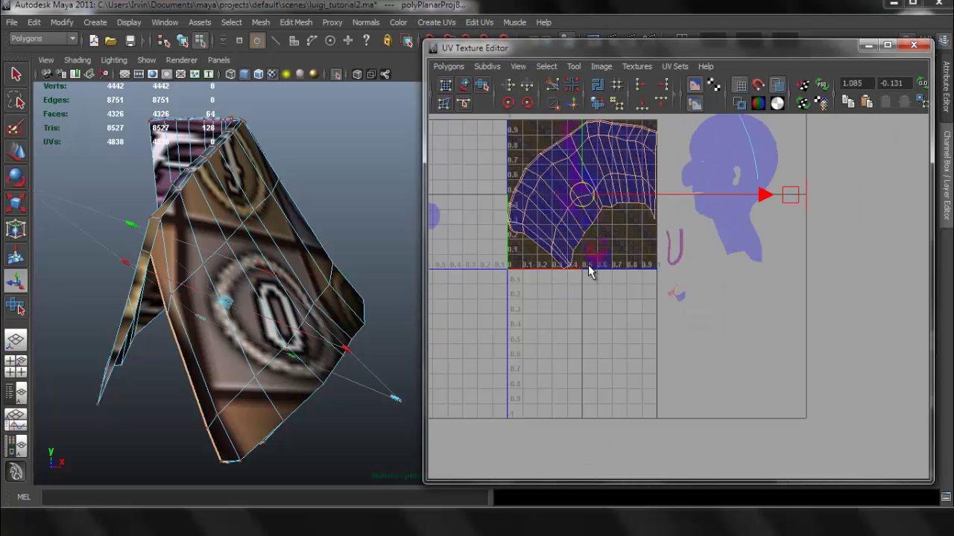
drag(588, 196, 562, 370)
Step: Apply a planar mapping to the outer collar flap's faces and place the new shell beside the remapped underside shell
scroll(732, 292, up, 5)
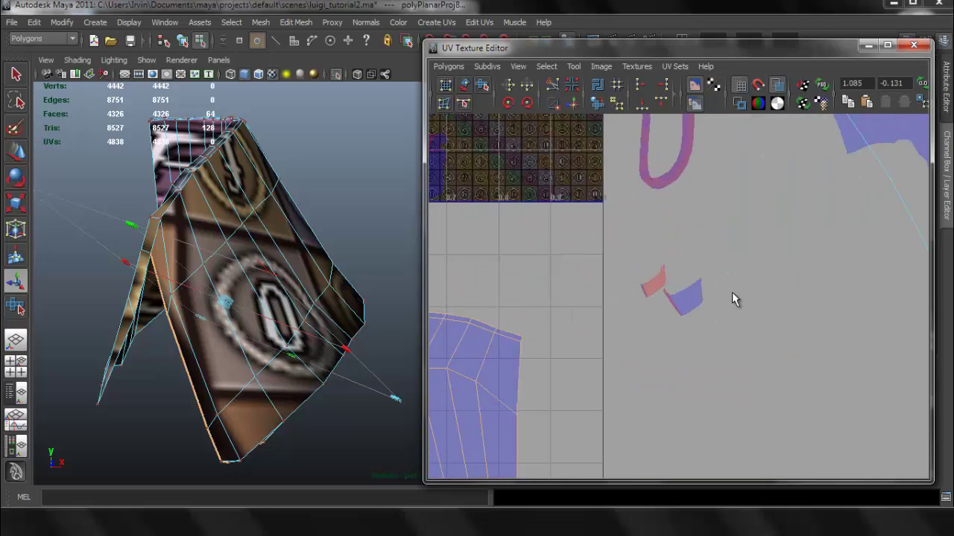
right_drag(702, 286, 704, 244)
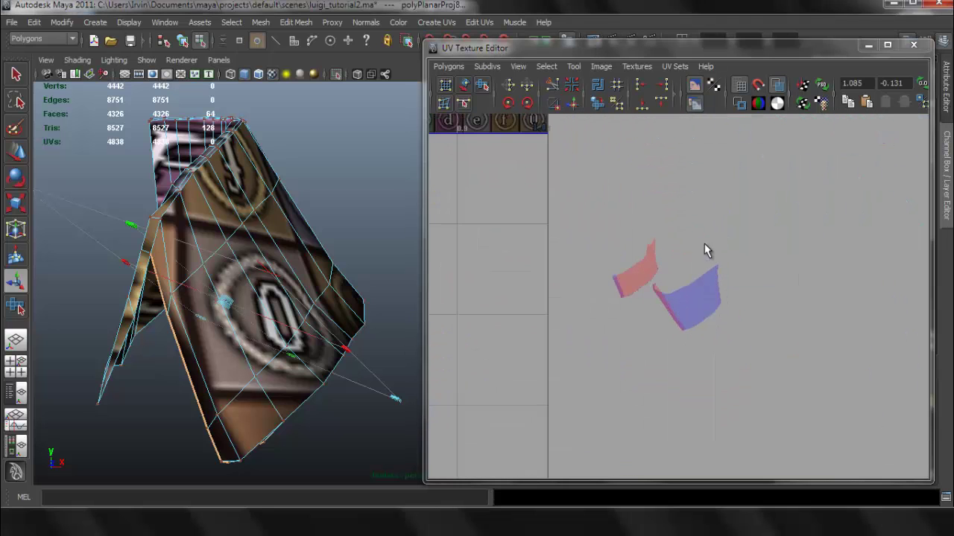
click(730, 284)
ctrl+right_drag(713, 283, 692, 314)
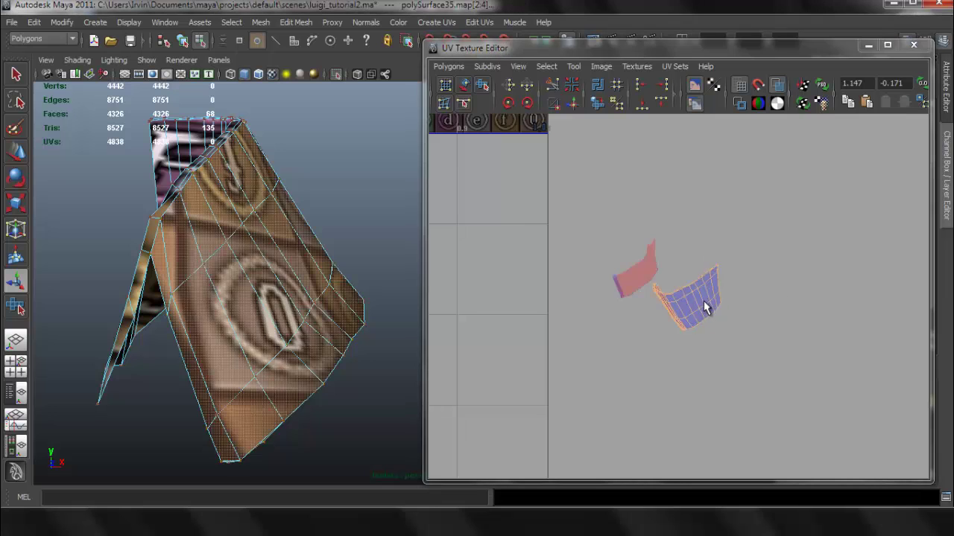
click(433, 22)
click(446, 43)
scroll(685, 229, up, 3)
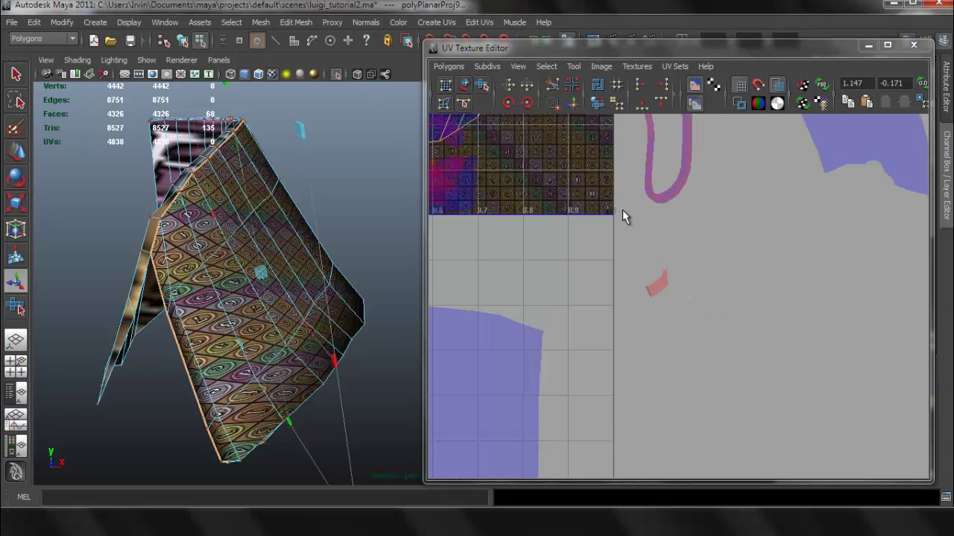
drag(589, 205, 716, 366)
Step: Apply a planar mapping to the faces of the collar's remaining narrow band and move its shell beside the other two collar shells
scroll(665, 275, up, 5)
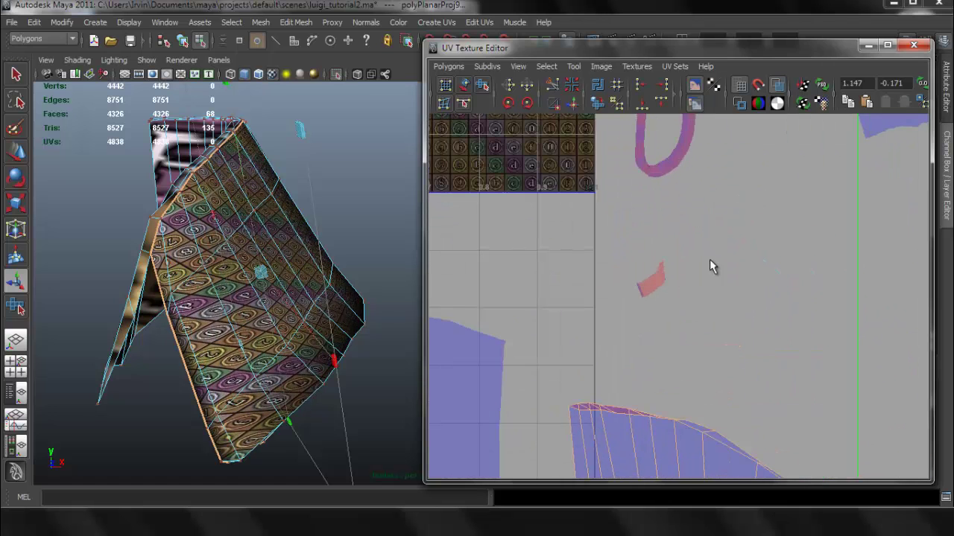
click(632, 256)
scroll(632, 256, up, 4)
drag(591, 200, 638, 240)
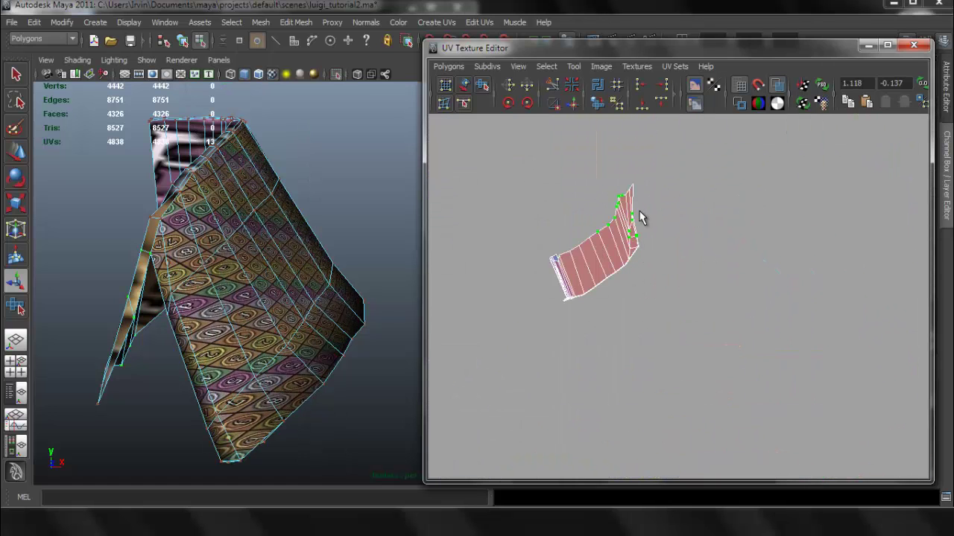
ctrl+right_drag(623, 217, 605, 241)
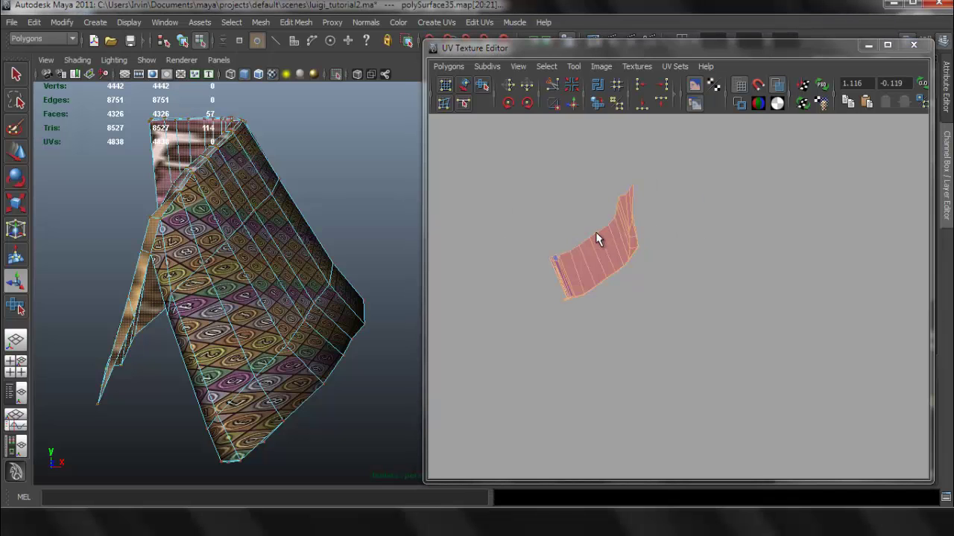
click(432, 22)
click(439, 42)
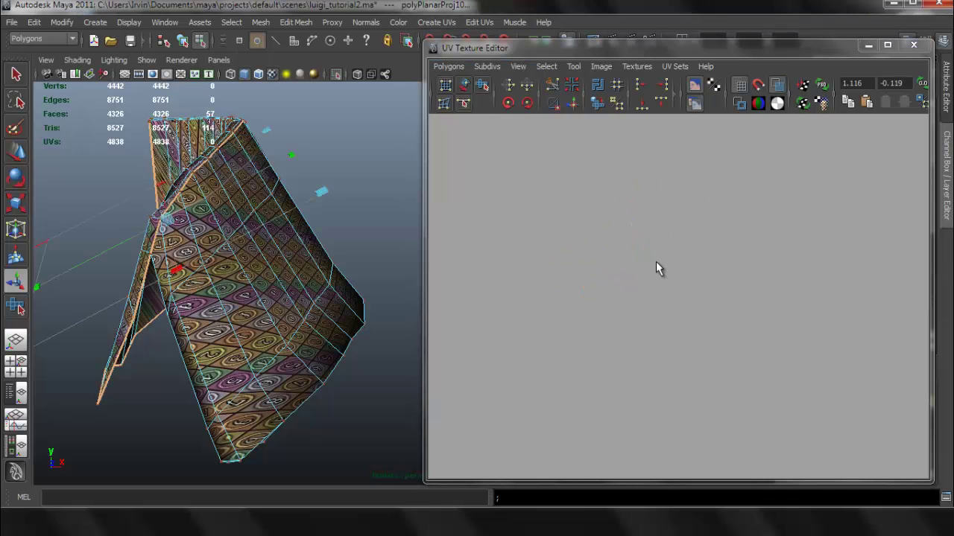
scroll(650, 256, down, 5)
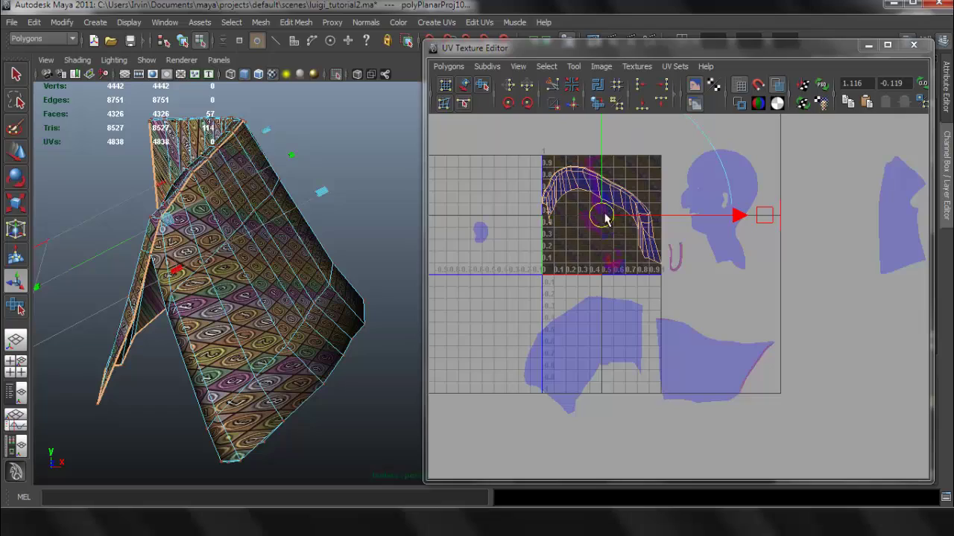
drag(605, 218, 803, 320)
Step: Select the UV shell of the collar's narrow band and unfold it with the Smooth UV Tool
mouse_move(291, 294)
alt+mouse_down()
mouse_move(332, 296)
mouse_move(303, 296)
alt+mouse_up()
alt+middle_drag(639, 305, 634, 286)
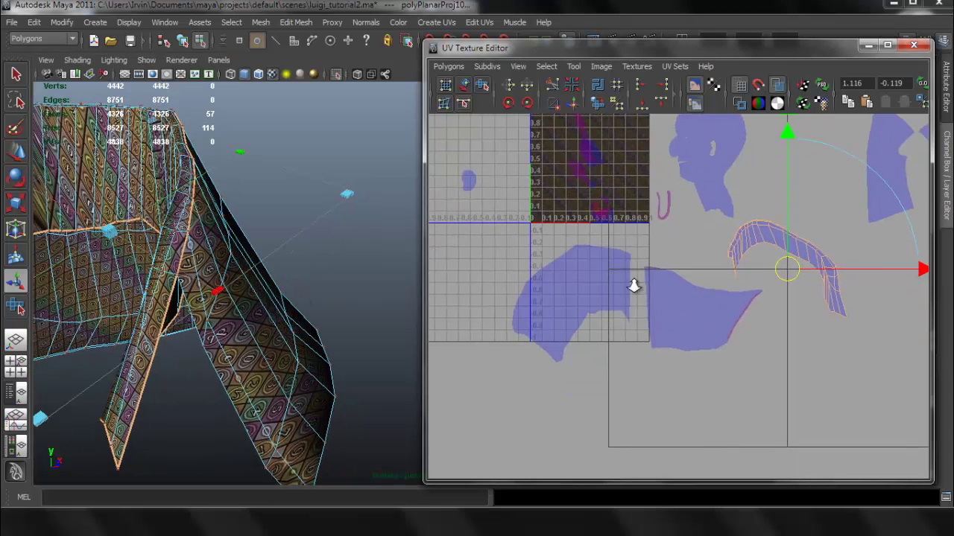
alt+right_drag(633, 286, 613, 251)
alt+middle_drag(613, 251, 461, 244)
right_drag(625, 203, 693, 197)
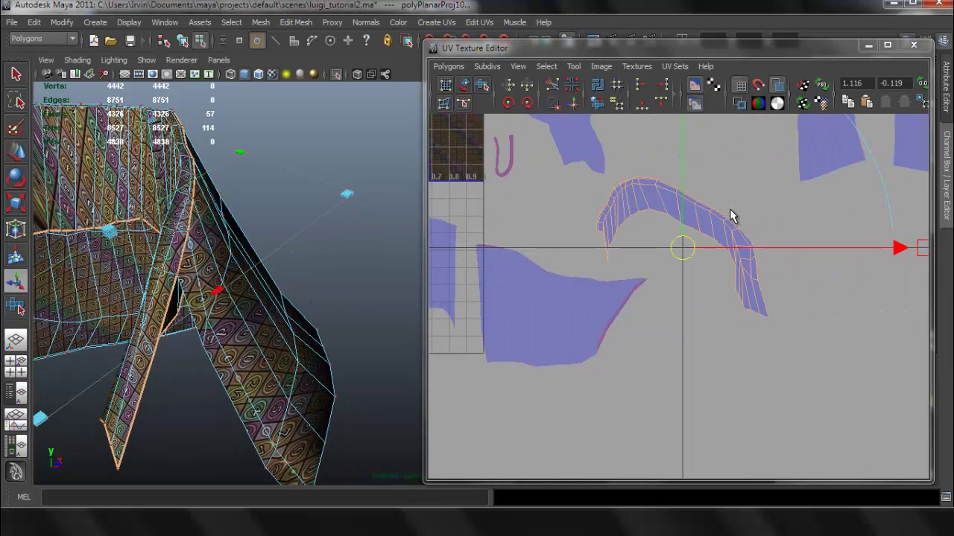
click(737, 232)
ctrl+right_click(734, 239)
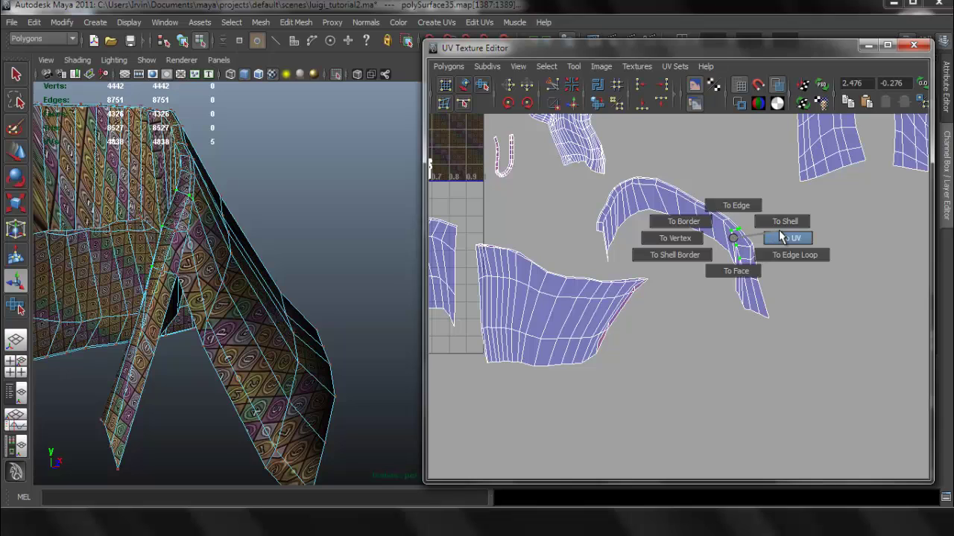
ctrl+right_drag(723, 234, 780, 221)
click(576, 66)
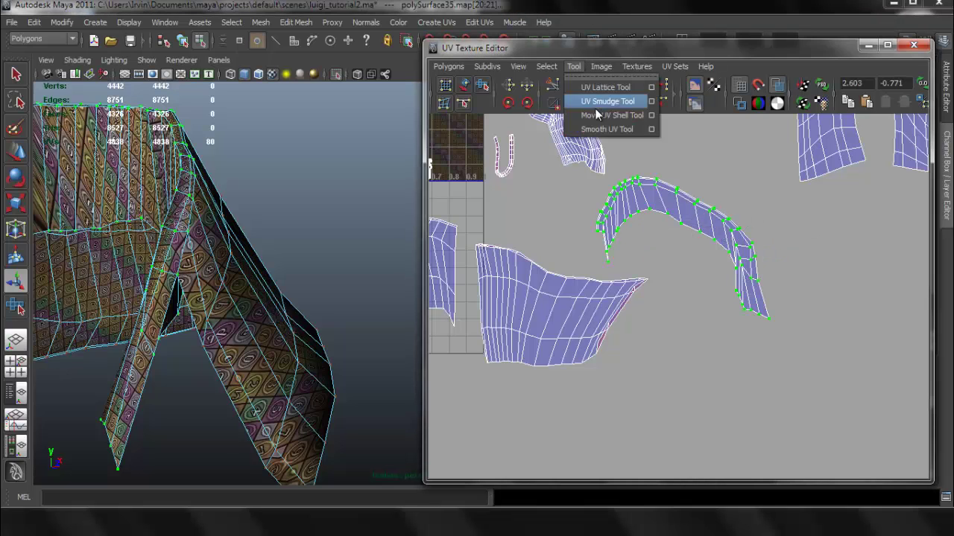
click(602, 130)
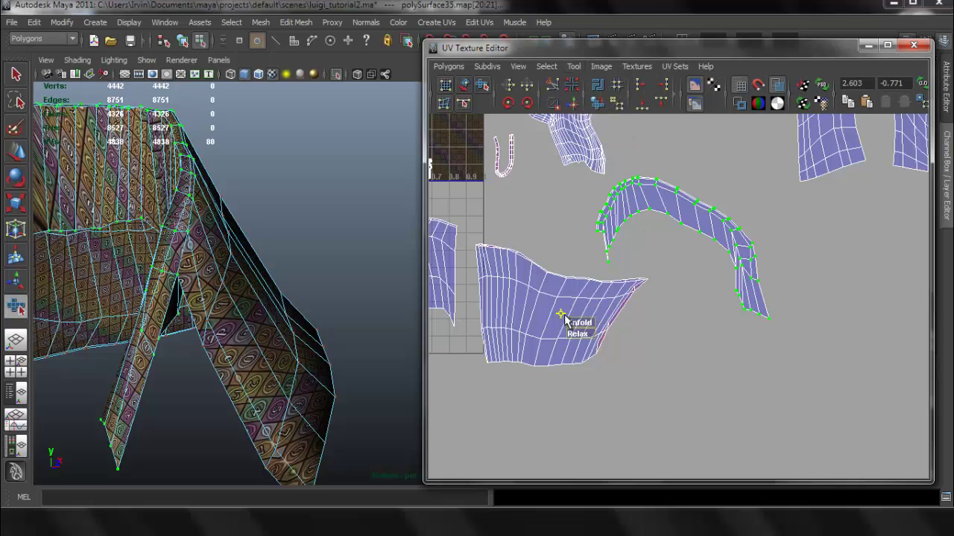
drag(691, 299, 951, 297)
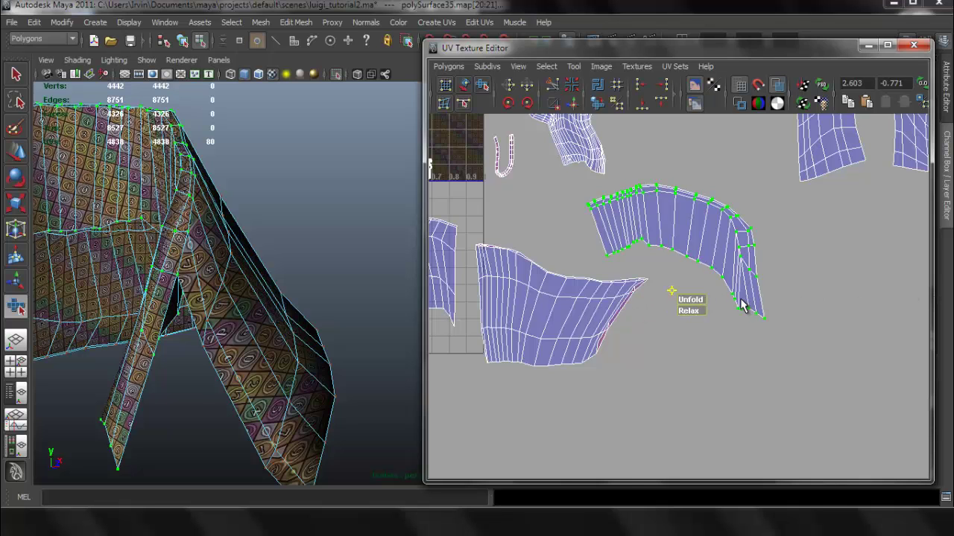
Step: Check the checker pattern on the collar band, then select the outer collar flap's UV shell and unfold it
mouse_move(332, 268)
alt+mouse_down()
mouse_move(270, 261)
mouse_move(305, 265)
mouse_move(321, 256)
alt+mouse_up()
alt+right_drag(354, 287, 380, 300)
alt+drag(380, 301, 345, 282)
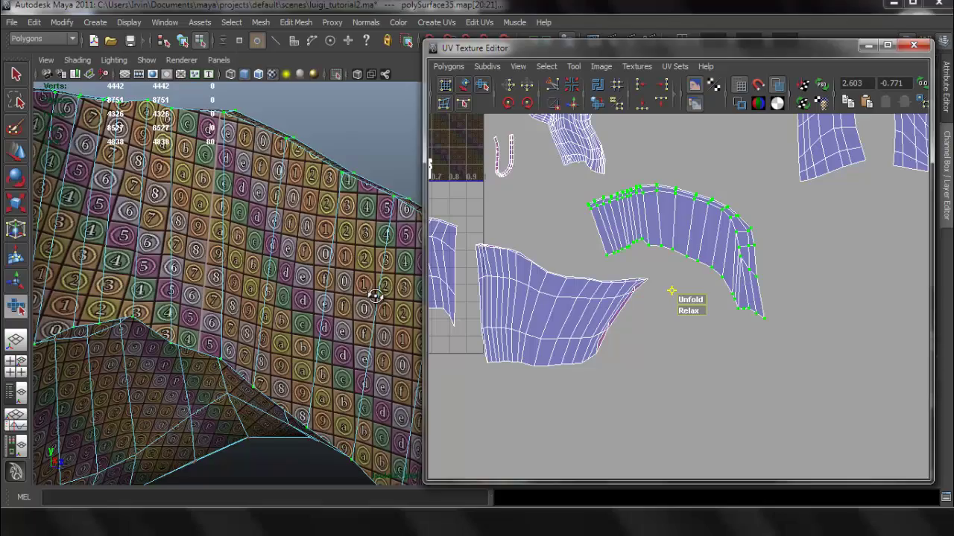
alt+drag(375, 297, 343, 269)
alt+middle_drag(556, 263, 586, 252)
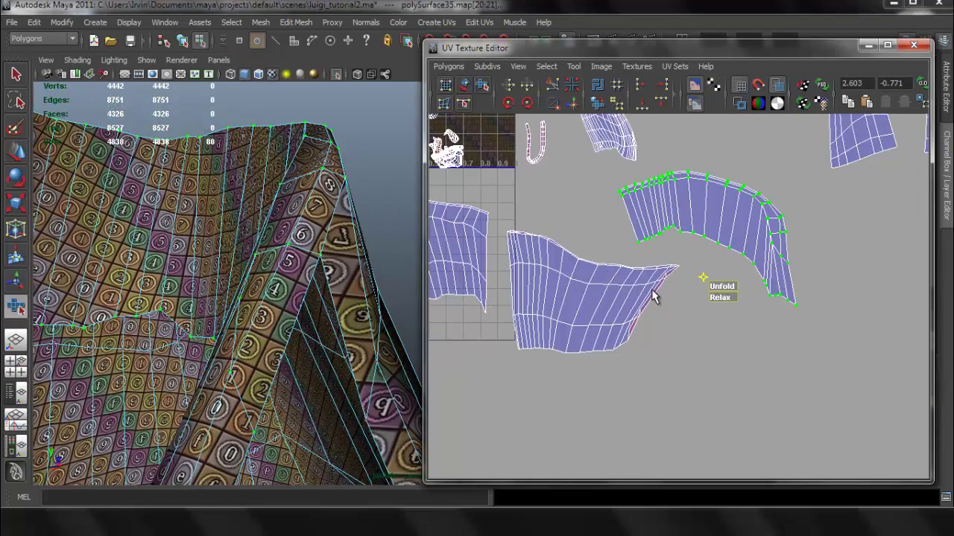
ctrl+right_drag(613, 277, 648, 264)
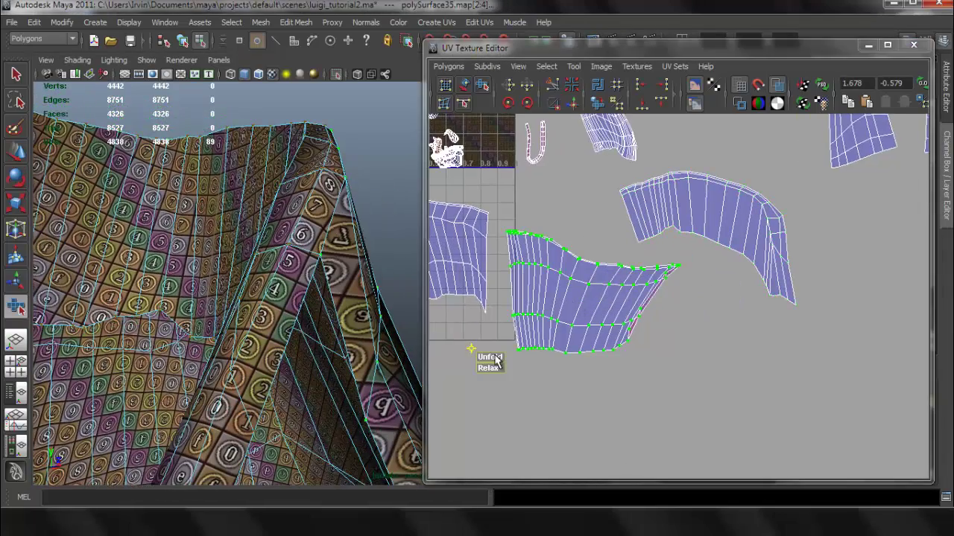
shift+right_drag(496, 361, 497, 360)
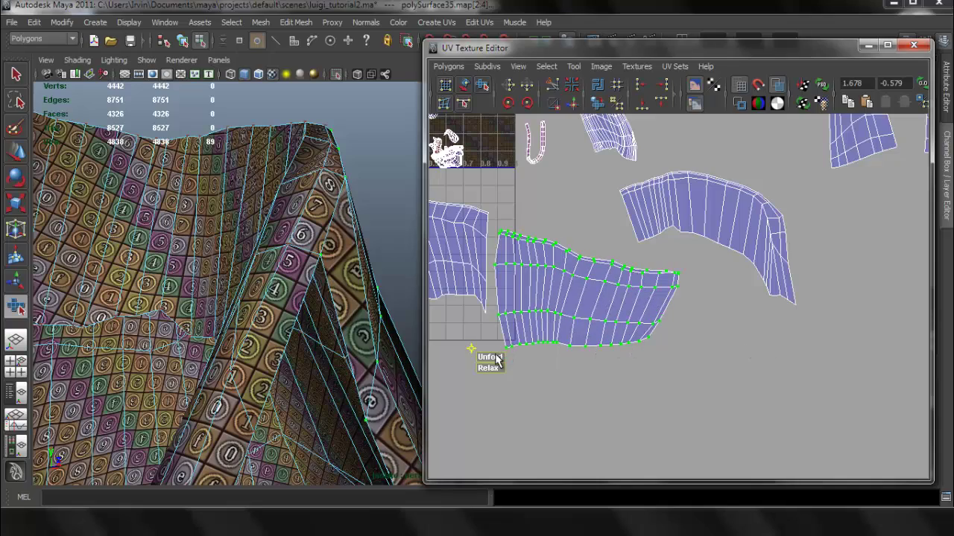
Step: Select the UV shell of the collar flap's underside and unfold it with the Smooth UV Tool
alt+drag(343, 281, 298, 302)
alt+drag(265, 355, 277, 322)
alt+middle_drag(571, 302, 635, 302)
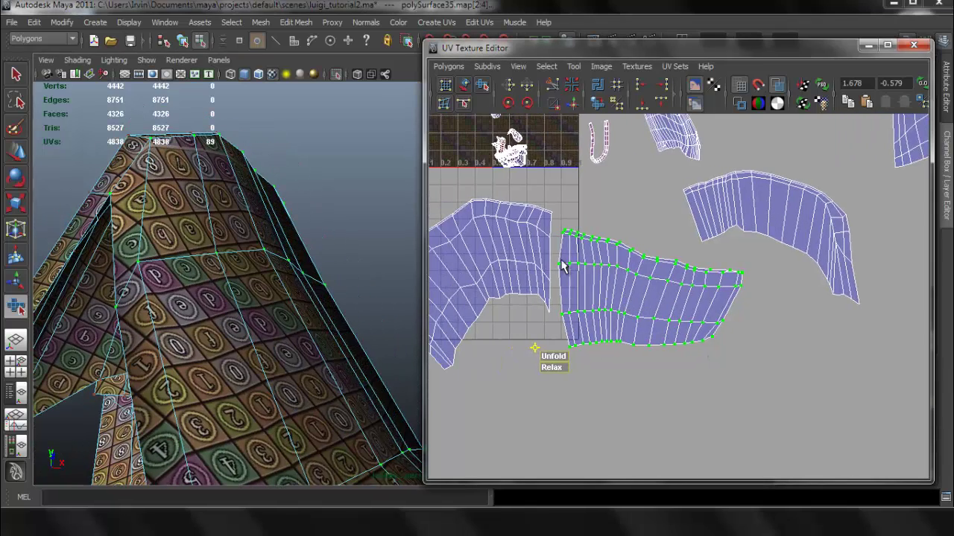
ctrl+right_drag(548, 222, 568, 215)
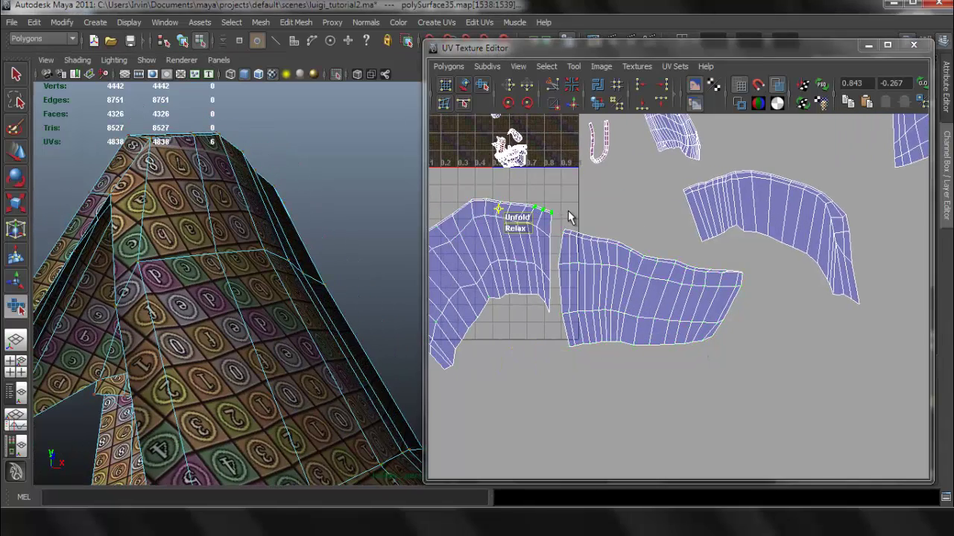
alt+middle_drag(569, 226, 602, 215)
drag(491, 363, 782, 361)
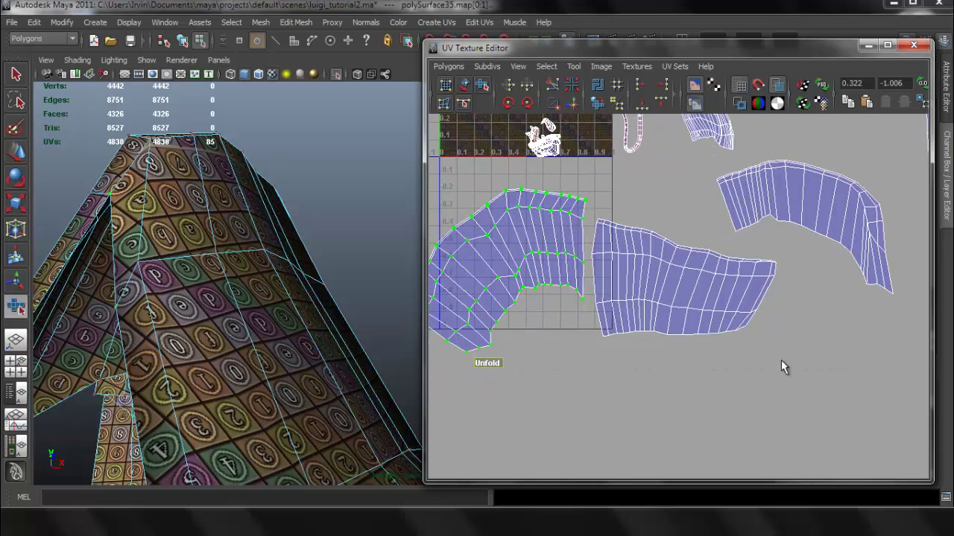
drag(714, 359, 624, 349)
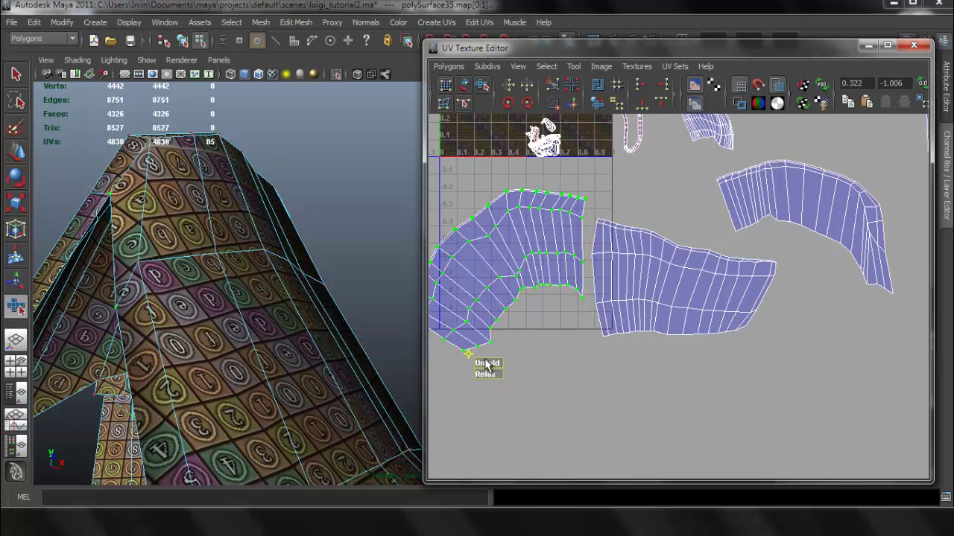
drag(486, 365, 837, 380)
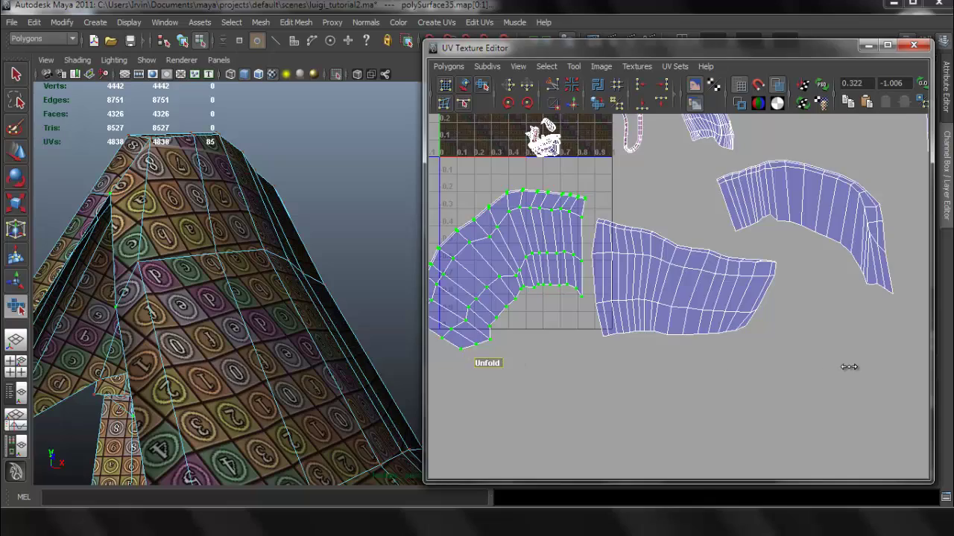
Step: Turn off the isolated view of the collar to show the whole body and return the mesh to object mode
scroll(635, 319, down, 2)
alt+right_drag(259, 325, 226, 296)
alt+drag(226, 295, 302, 349)
scroll(667, 285, down, 4)
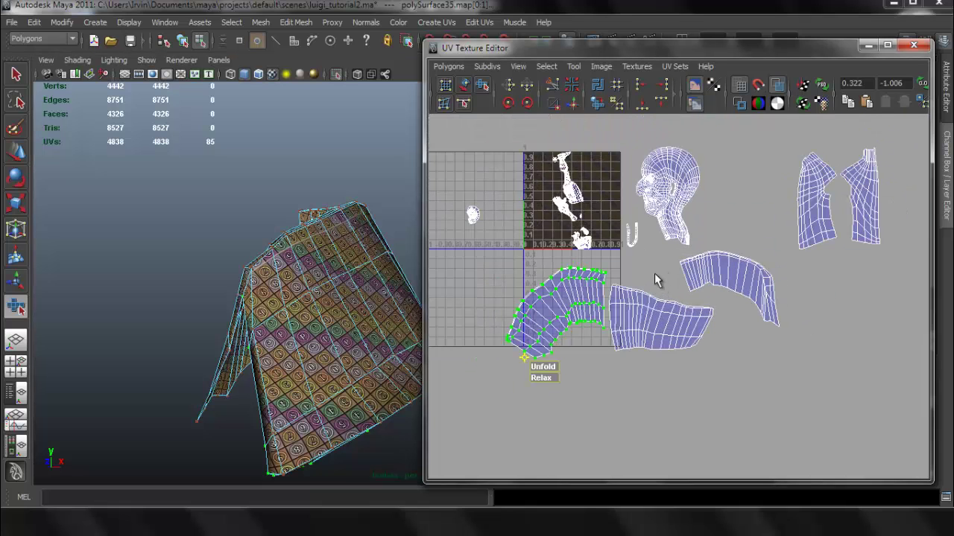
right_drag(346, 243, 342, 281)
click(337, 74)
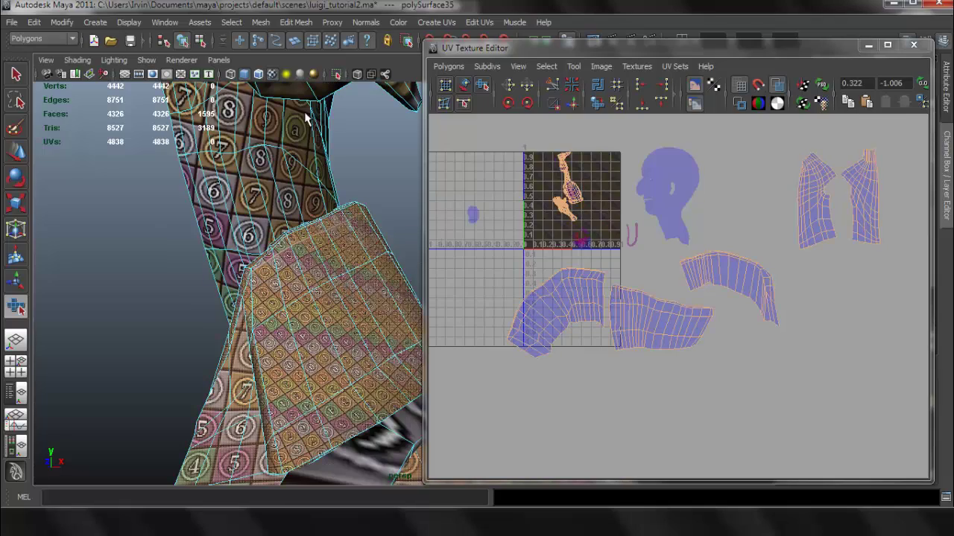
alt+drag(337, 78, 250, 222)
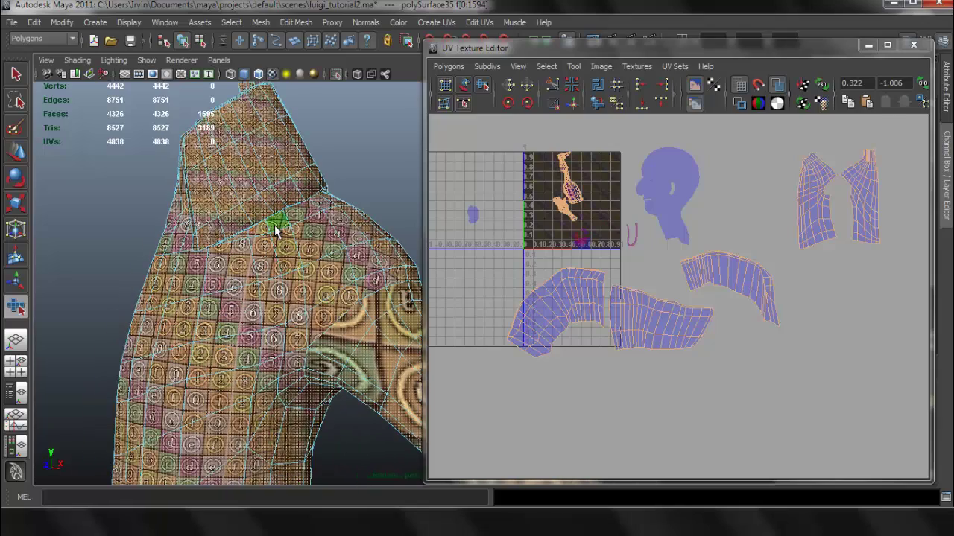
right_drag(275, 228, 301, 222)
Step: Examine the unmapped UV shells left in the texture area and the checker pattern along the character's arm
alt+middle_drag(648, 243, 690, 291)
scroll(658, 280, up, 2)
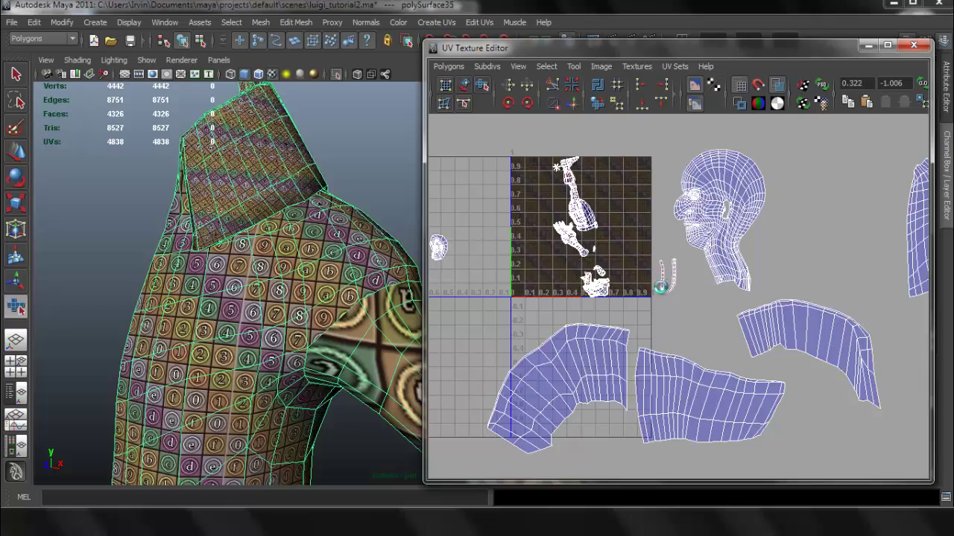
alt+middle_drag(643, 239, 683, 300)
alt+right_drag(607, 257, 604, 302)
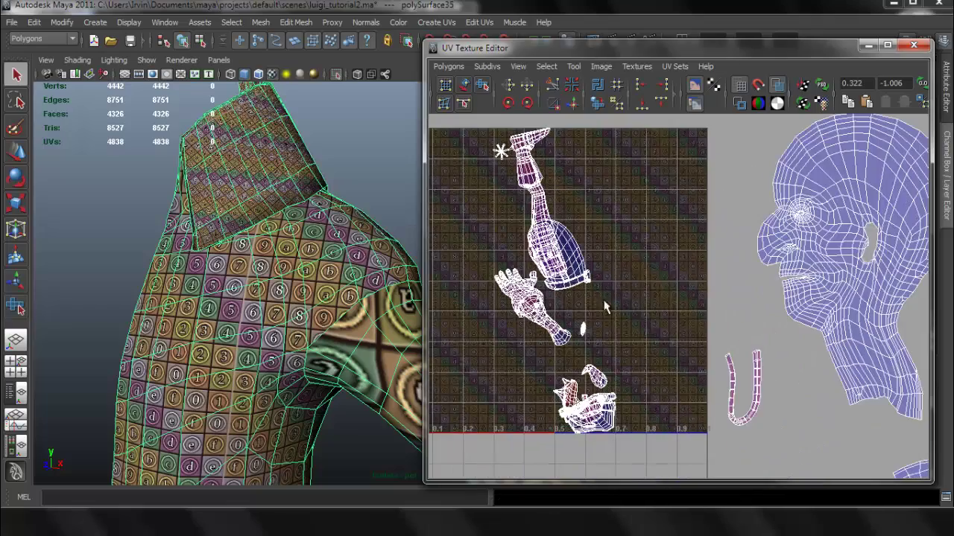
alt+middle_drag(614, 325, 676, 266)
scroll(619, 268, up, 8)
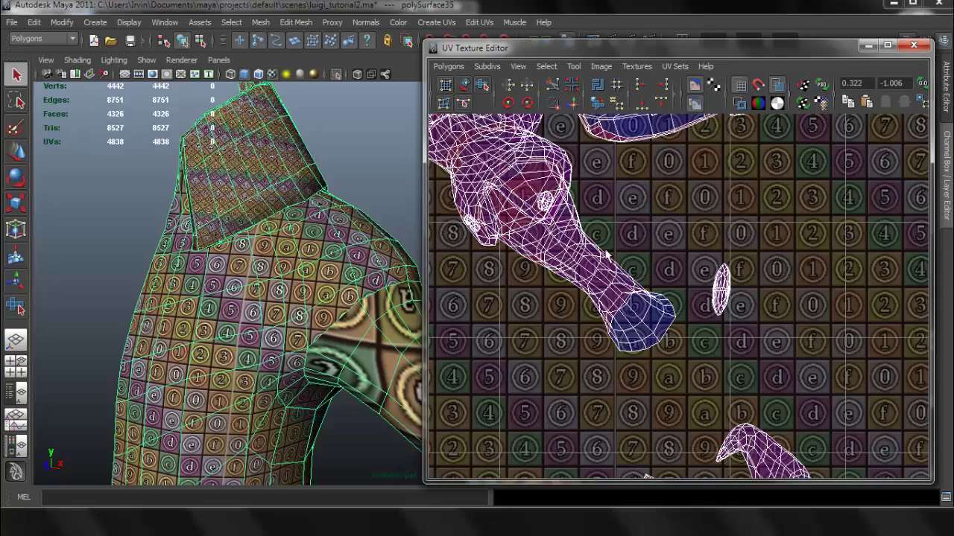
alt+middle_drag(355, 287, 156, 188)
alt+right_drag(200, 231, 147, 211)
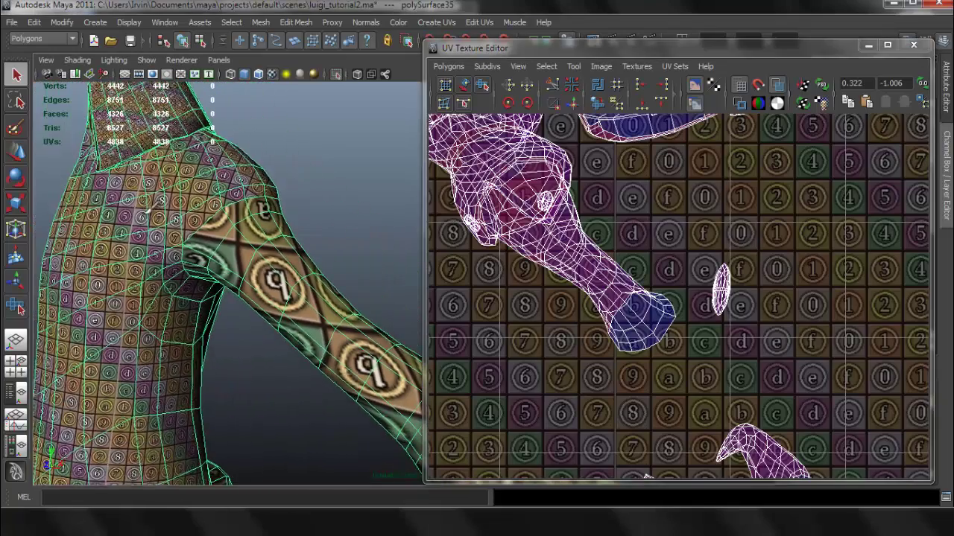
alt+drag(147, 209, 287, 220)
alt+middle_drag(584, 201, 598, 210)
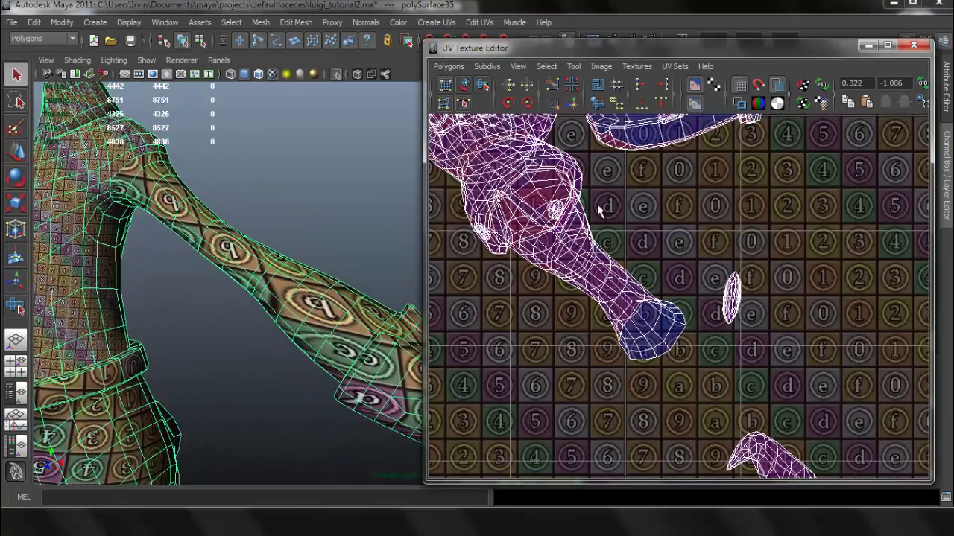
alt+middle_drag(638, 251, 660, 260)
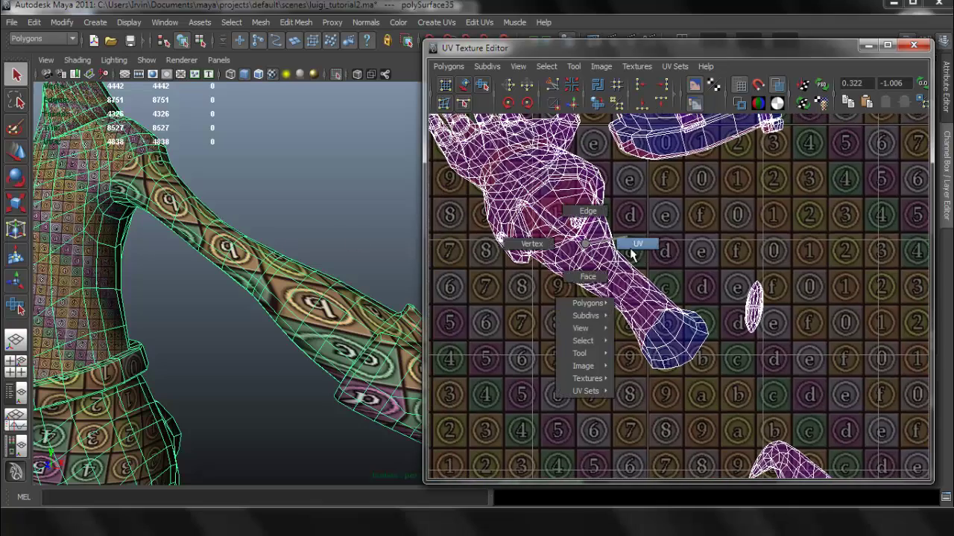
Step: Select the arm sleeve's UV shell and move it out of the texture area to the empty space near the ear shell
right_drag(631, 254, 637, 245)
drag(640, 290, 666, 314)
ctrl+right_drag(693, 292, 693, 293)
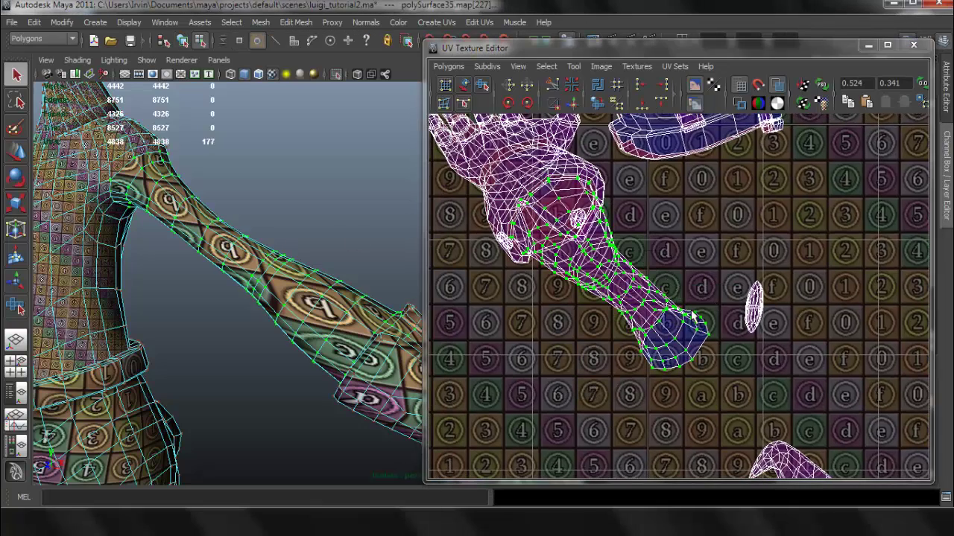
scroll(682, 313, down, 5)
key(w)
drag(669, 296, 497, 357)
alt+middle_drag(497, 357, 669, 262)
drag(668, 263, 581, 336)
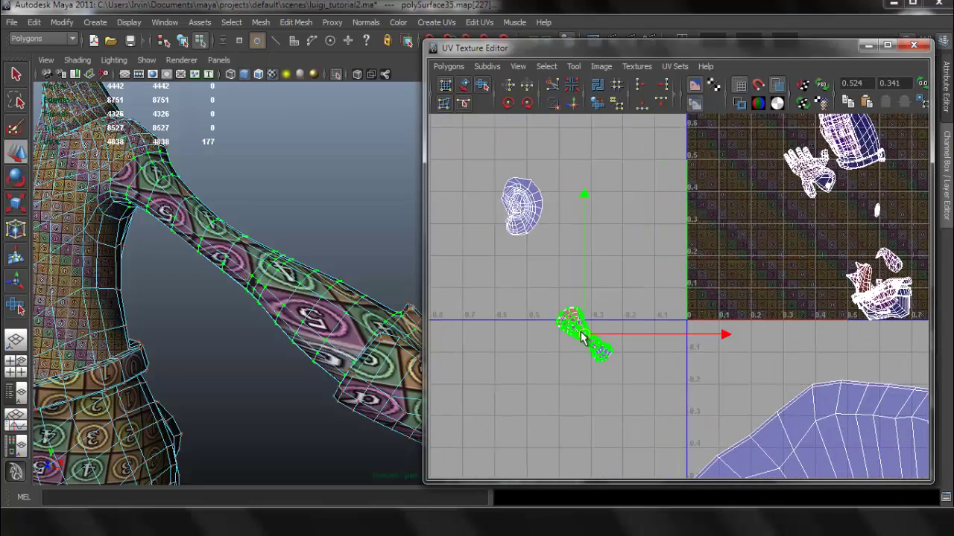
Step: Convert the arm sleeve's UV selection to faces and apply a cylindrical mapping to them
alt+drag(320, 301, 342, 248)
alt+middle_drag(628, 318, 698, 289)
scroll(634, 319, up, 10)
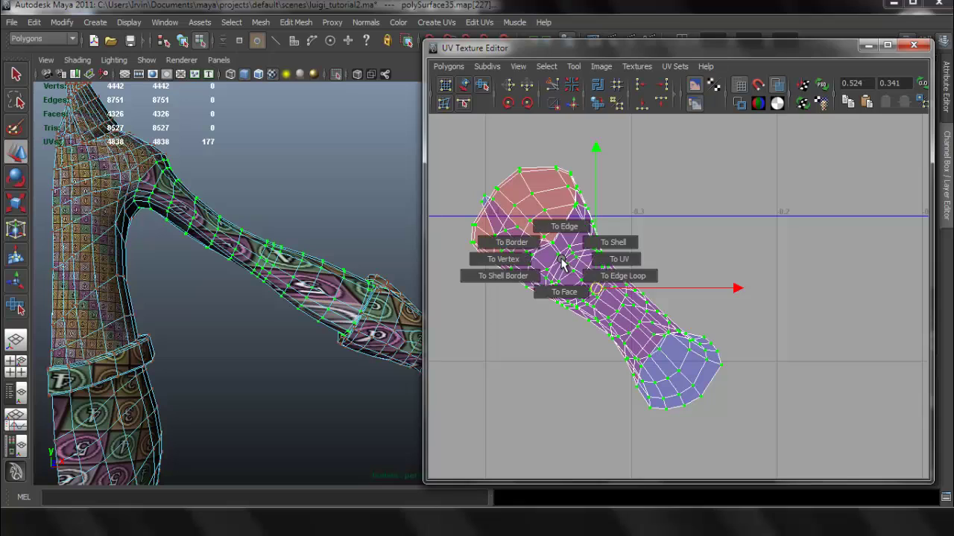
ctrl+right_drag(562, 291, 563, 292)
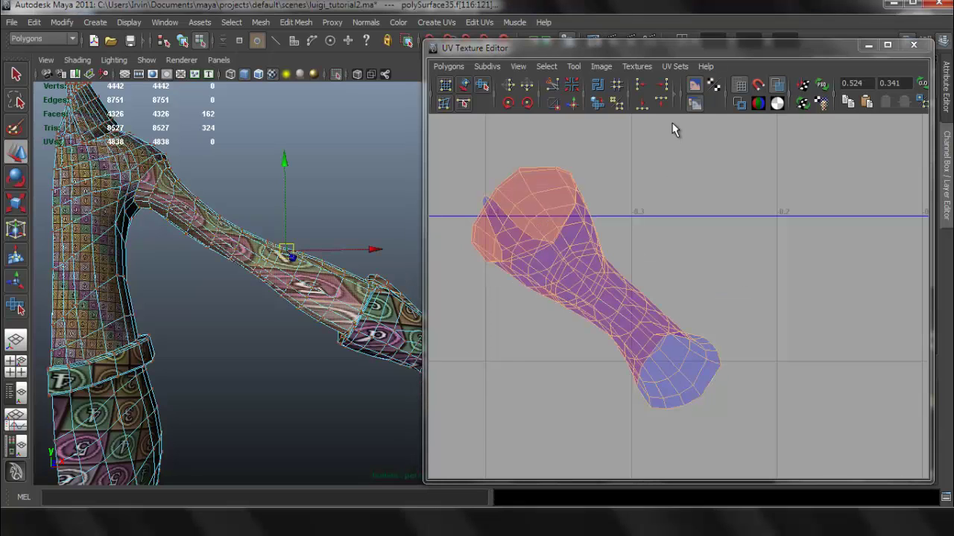
click(447, 23)
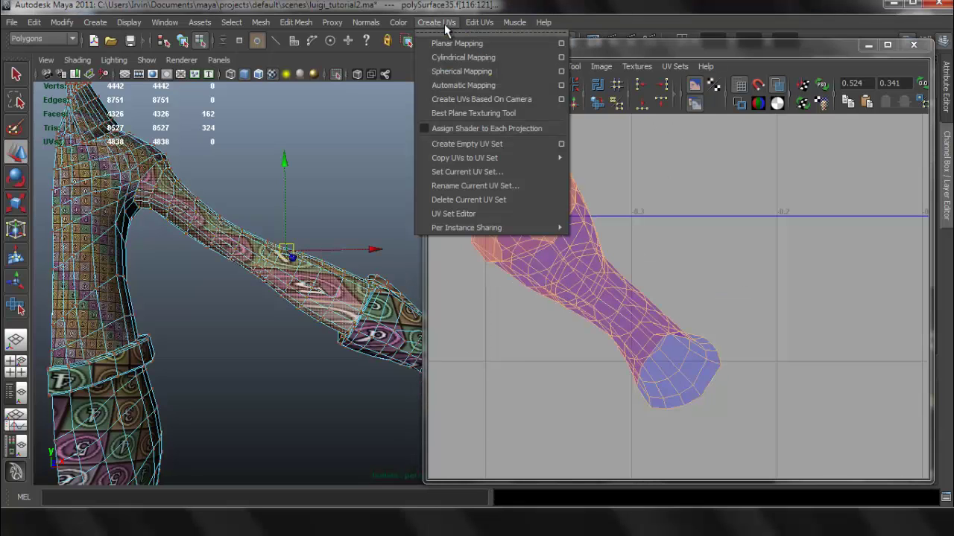
click(487, 59)
scroll(676, 193, down, 10)
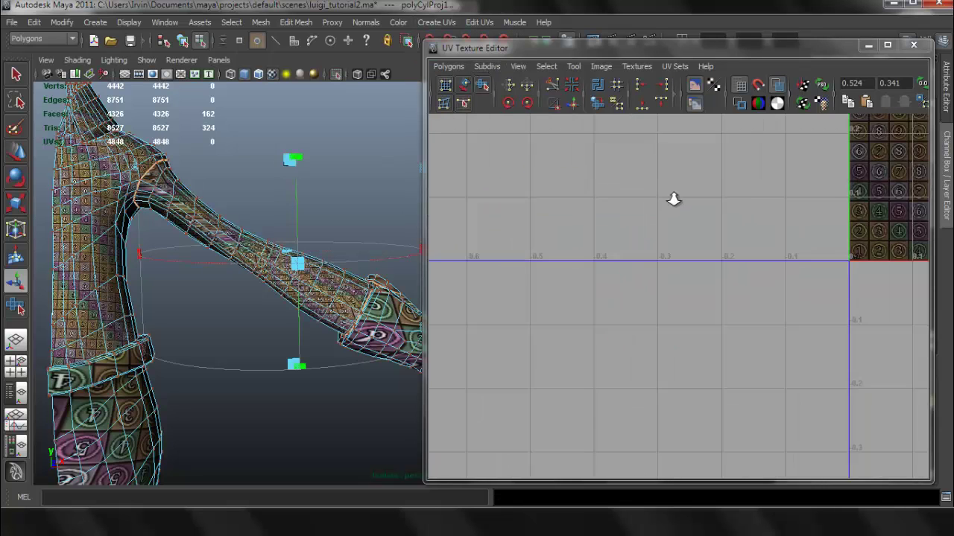
alt+middle_drag(720, 224, 616, 295)
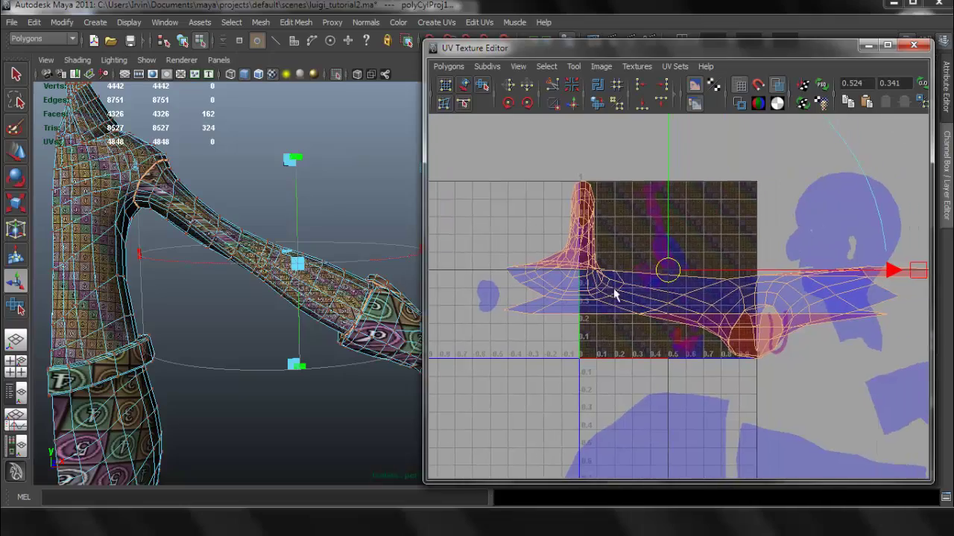
Step: Try to align the sleeve's cylindrical projection with the slanted arm by rotating it to 62.209 in Z
click(867, 48)
alt+drag(373, 301, 286, 303)
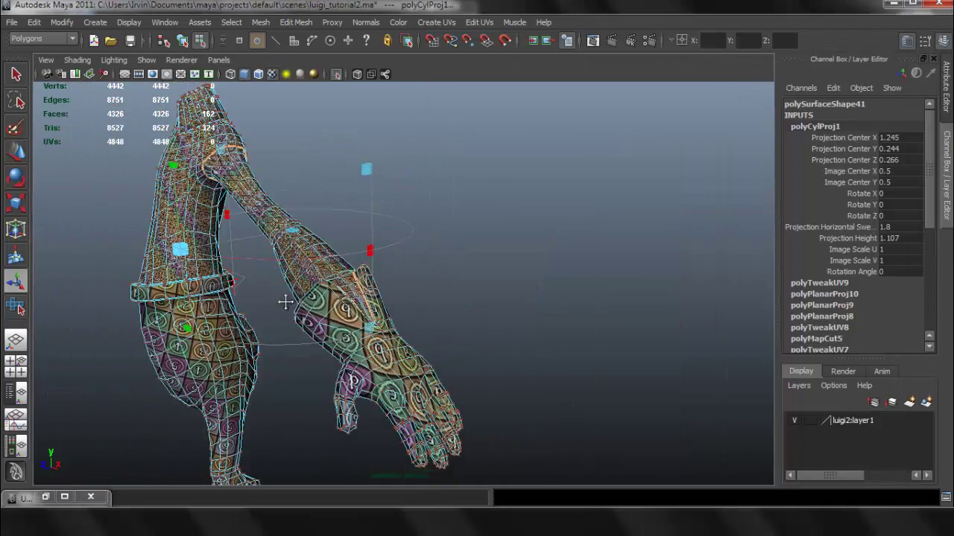
alt+middle_drag(286, 303, 351, 285)
alt+right_drag(351, 285, 592, 317)
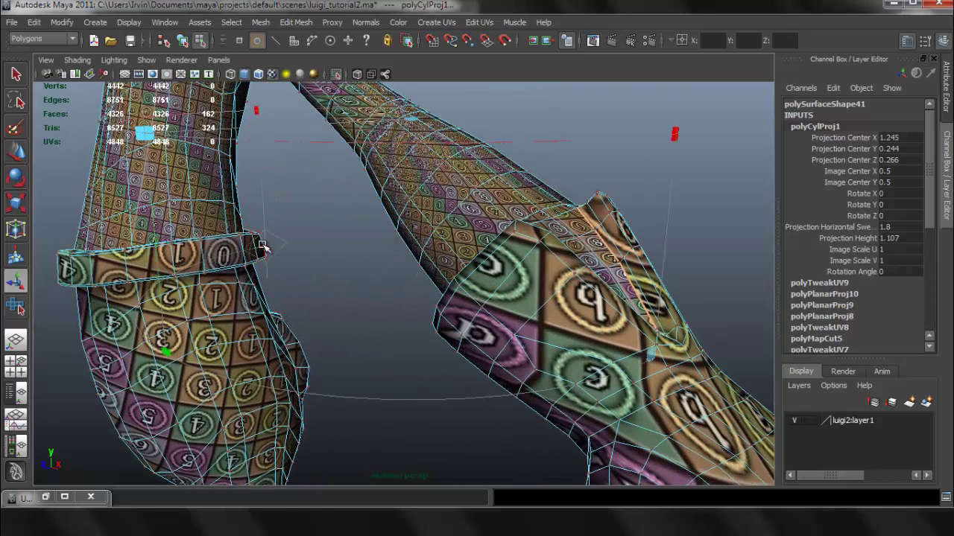
alt+drag(265, 248, 313, 225)
alt+right_drag(313, 225, 178, 154)
alt+right_drag(437, 247, 217, 170)
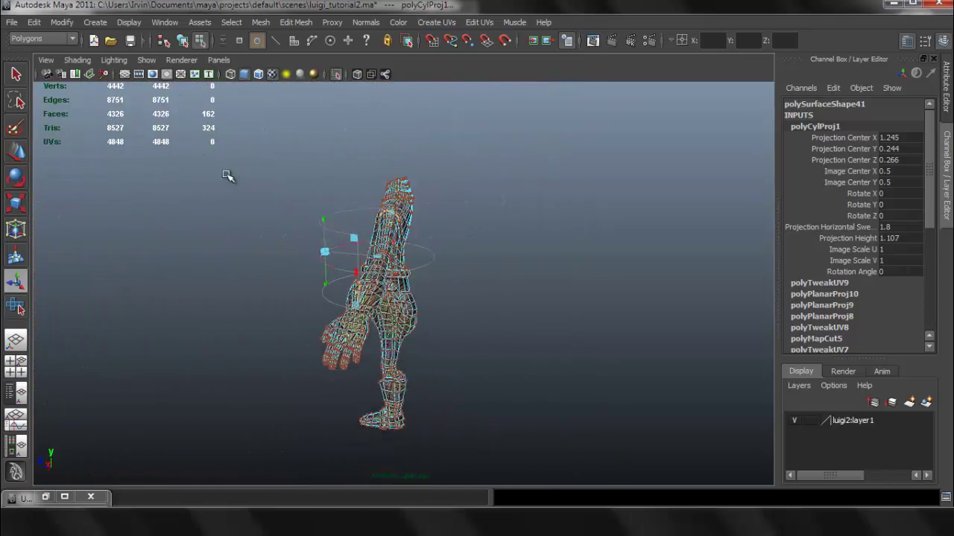
alt+right_drag(287, 235, 387, 257)
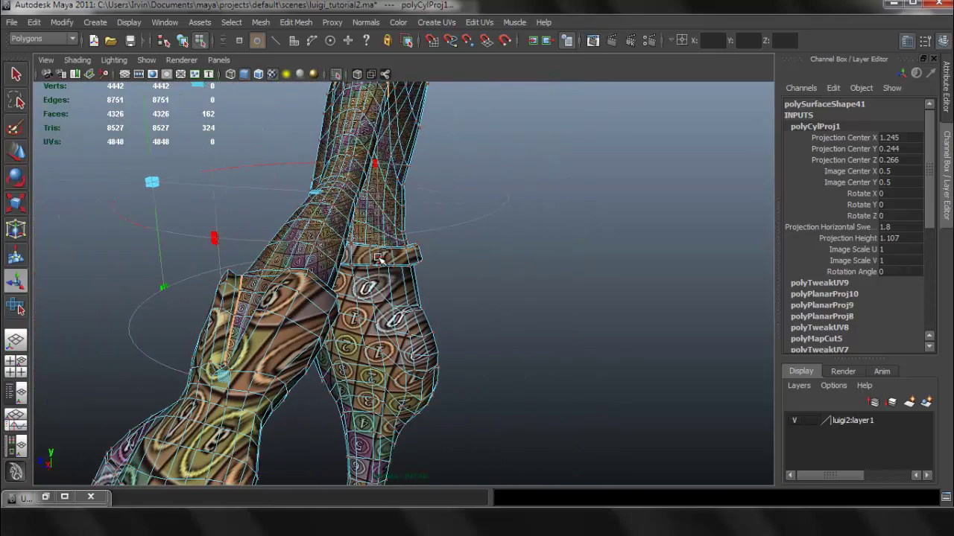
alt+drag(380, 240, 547, 165)
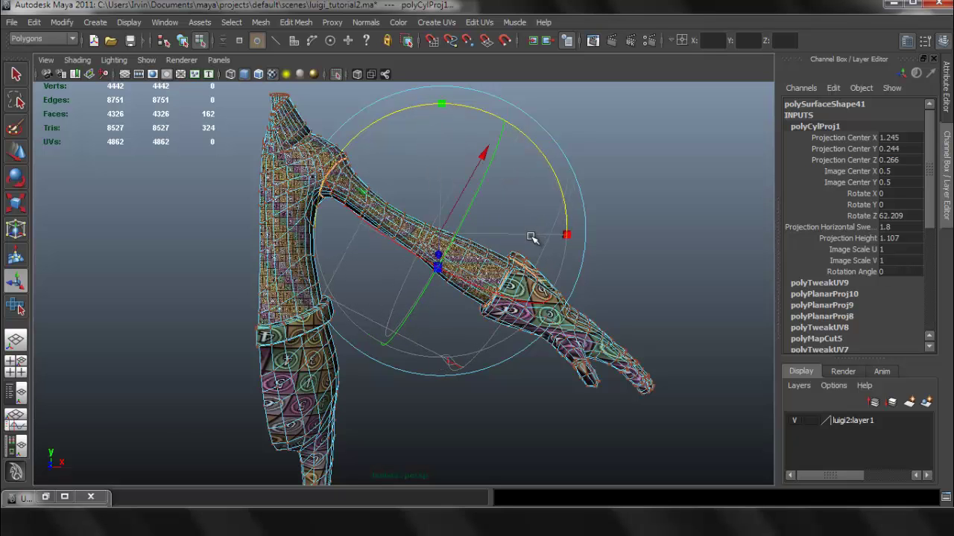
Step: Try to improve the sleeve's cylindrical mapping by rotating the projection further and resizing it while checking the UV layout
click(62, 497)
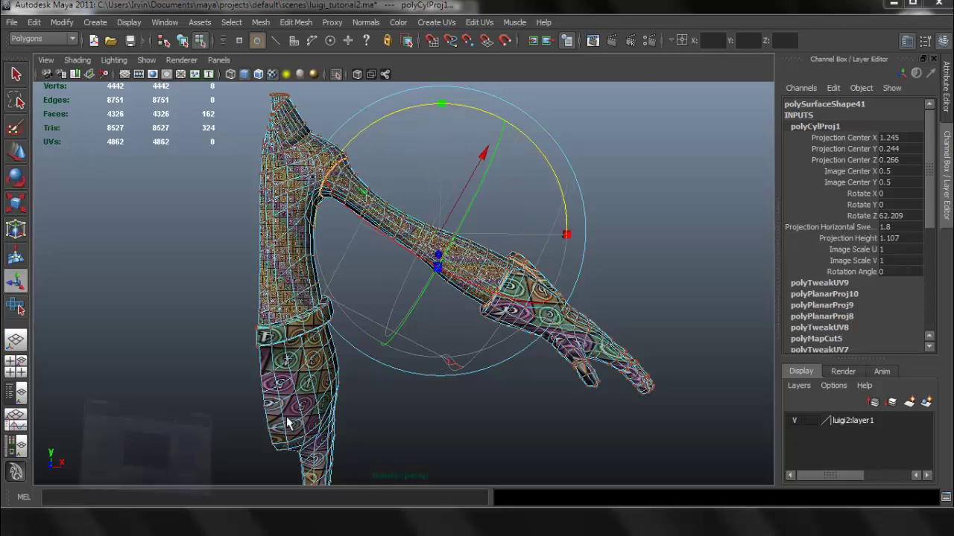
alt+drag(311, 250, 246, 409)
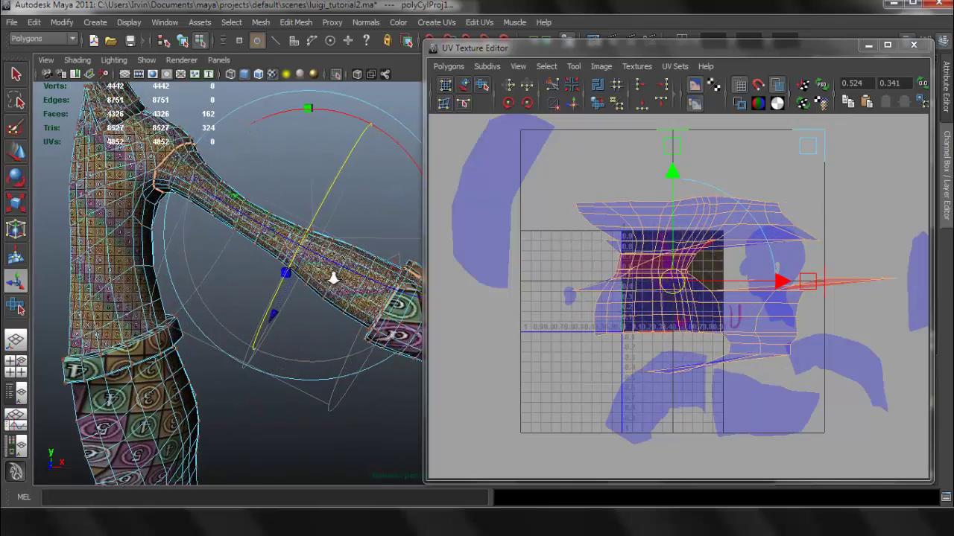
alt+drag(335, 275, 278, 189)
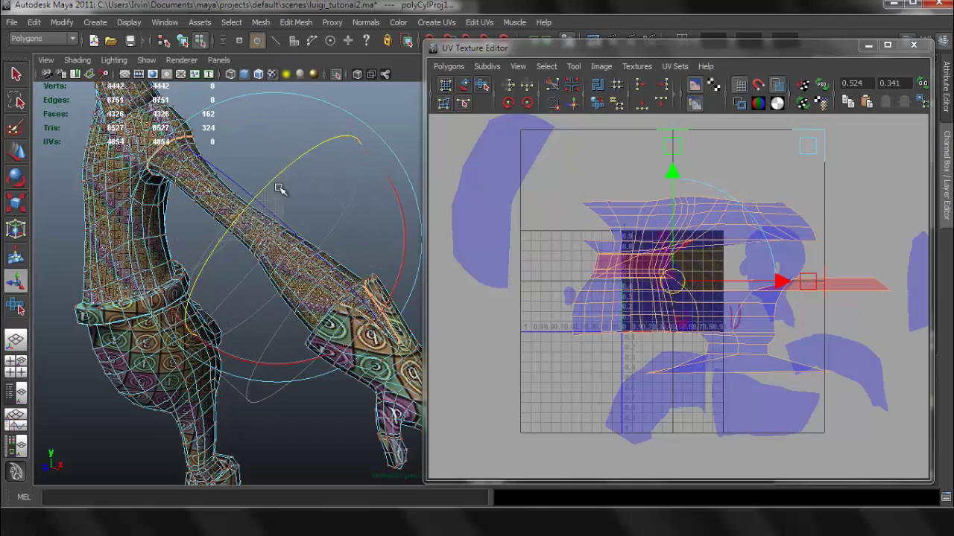
drag(232, 222, 296, 172)
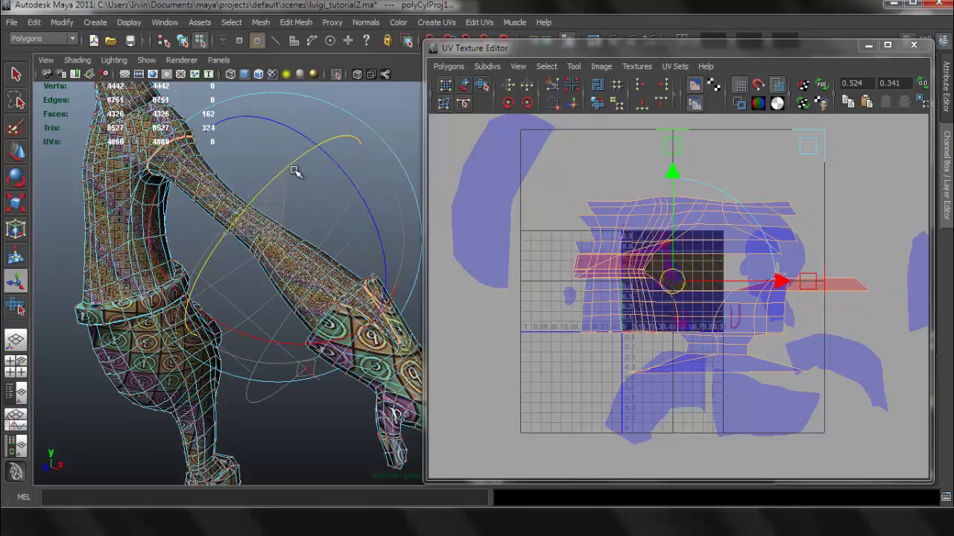
alt+drag(296, 222, 372, 244)
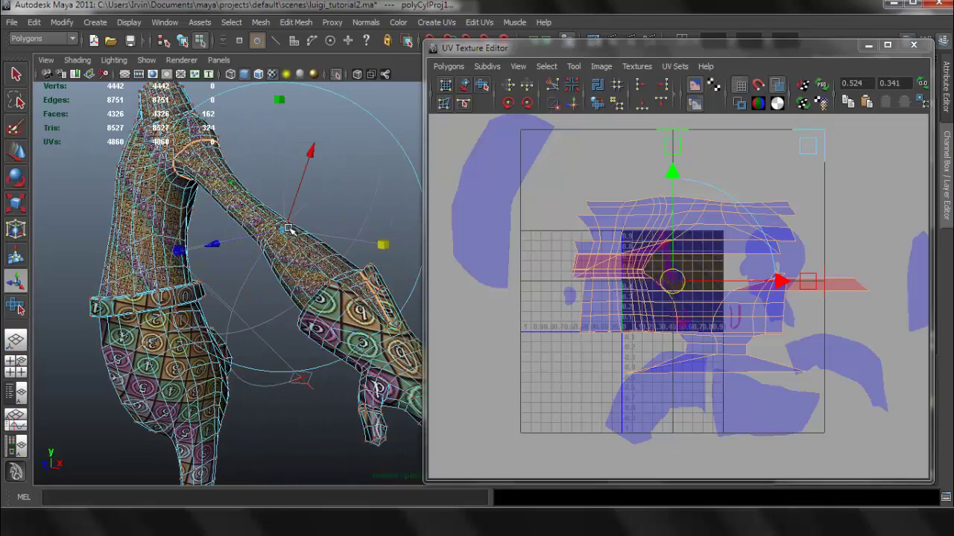
drag(289, 230, 351, 262)
alt+right_drag(292, 250, 359, 264)
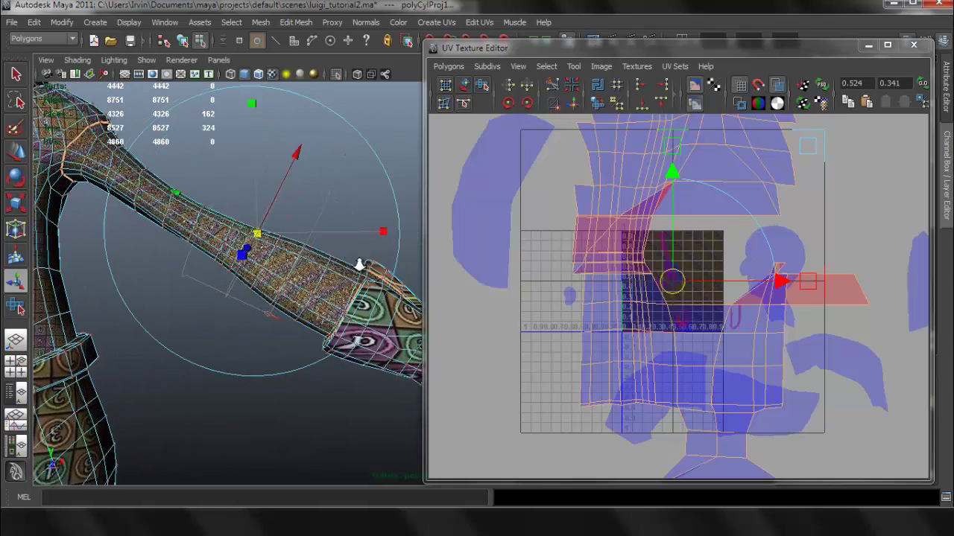
Step: Try to spin the cylindrical projection around the arm's axis to bring the sleeve's split UVs together
alt+drag(360, 264, 258, 227)
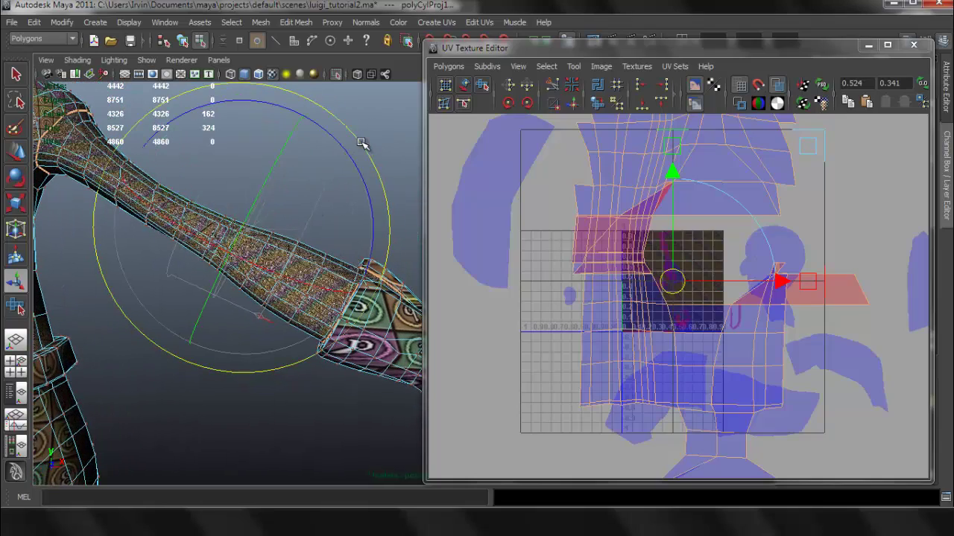
drag(259, 192, 305, 107)
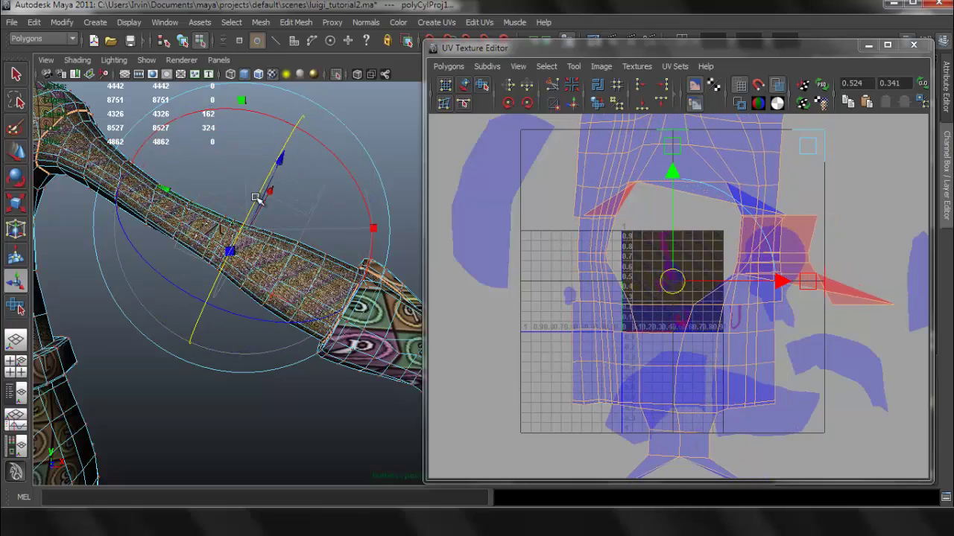
drag(255, 198, 303, 114)
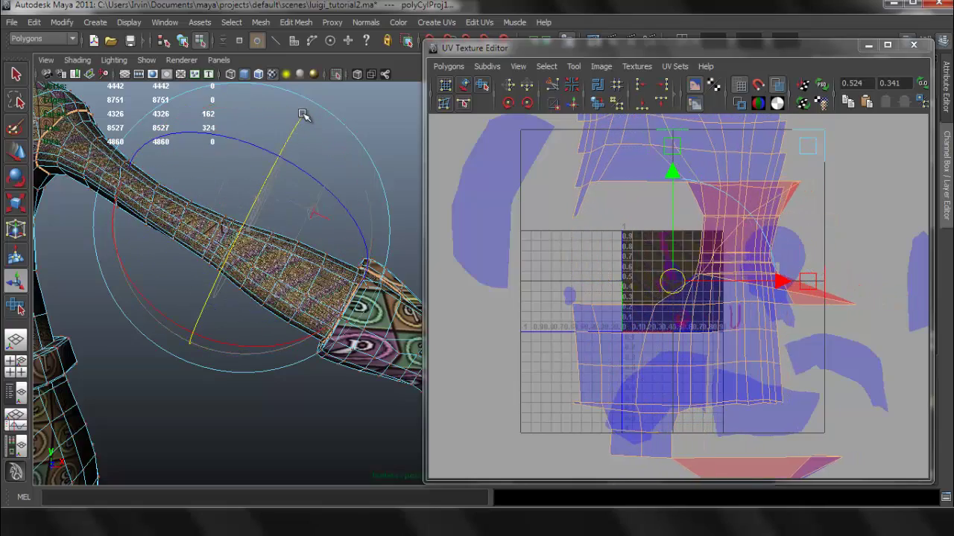
alt+drag(324, 235, 358, 201)
scroll(735, 290, down, 4)
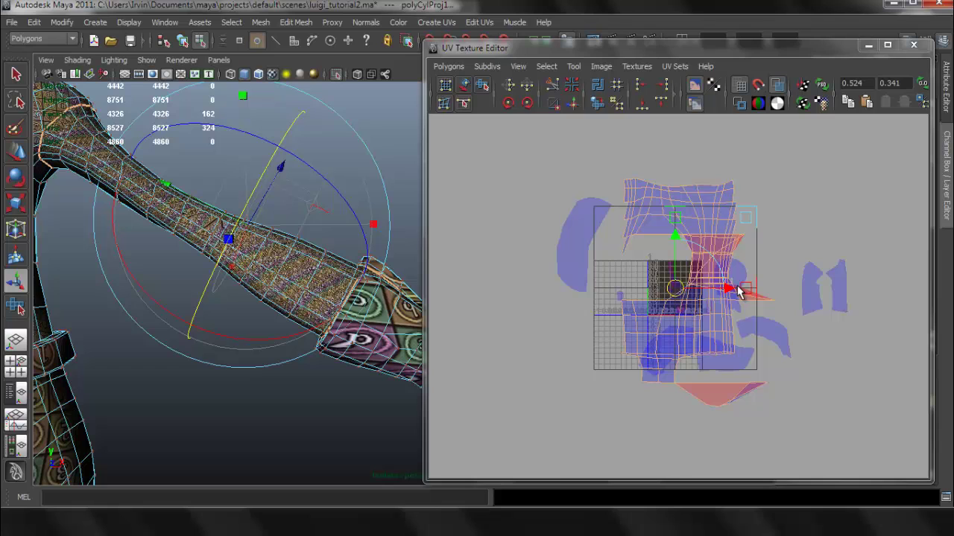
scroll(698, 278, up, 2)
alt+drag(241, 209, 311, 253)
Step: Undo the projection adjustments, the cylindrical mapping and the face conversion, back to the sleeve shell's UV selection
key(ctrl+z)
key(ctrl+z)
key(ctrl+z)
key(ctrl+z)
key(ctrl+z)
key(ctrl+z)
key(ctrl+z)
key(ctrl+z)
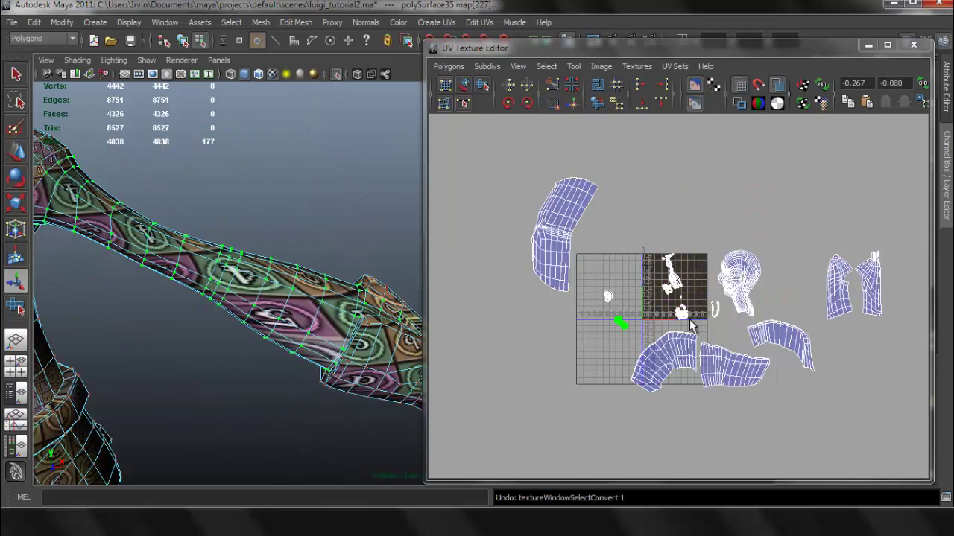
Step: Convert the arm sleeve's UV selection to faces and isolate those faces in the 3D view
scroll(599, 295, up, 8)
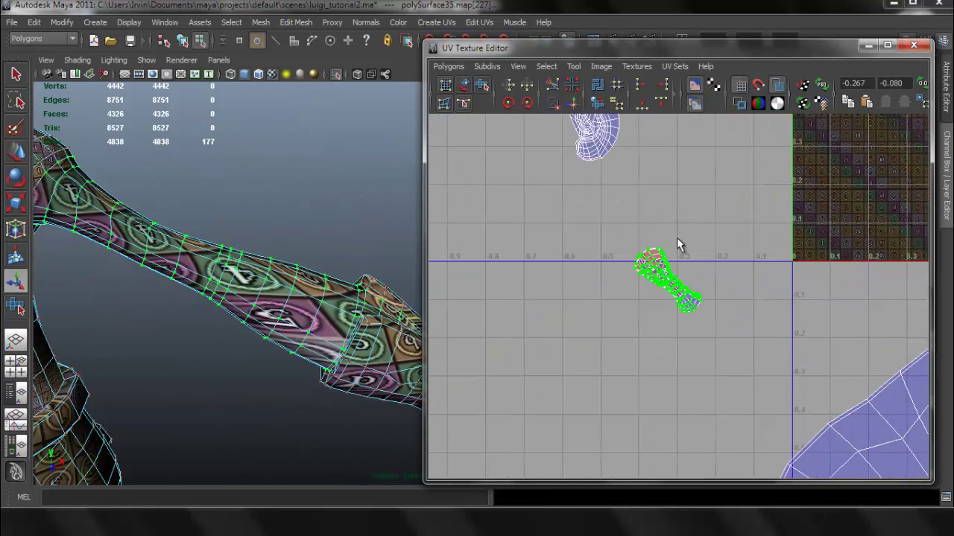
scroll(677, 243, up, 5)
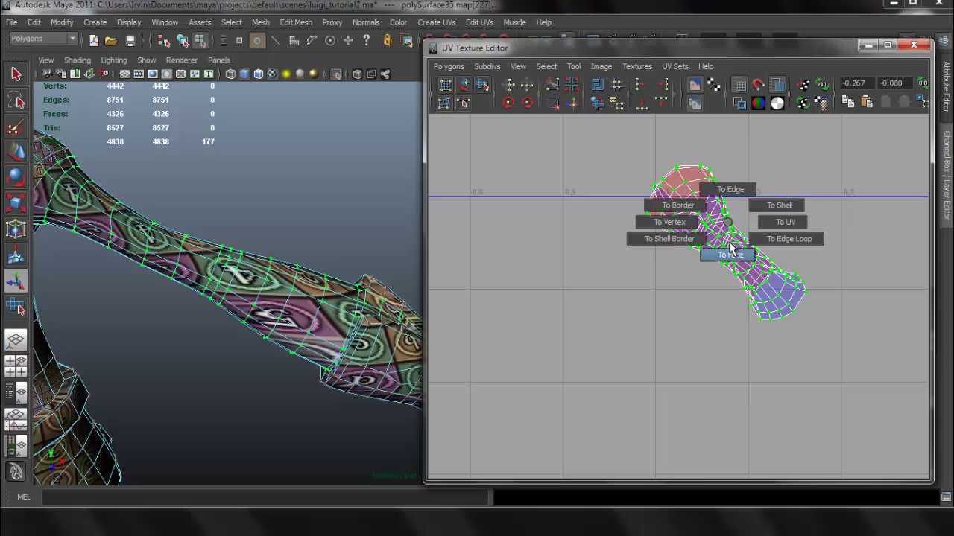
ctrl+right_drag(730, 248, 731, 252)
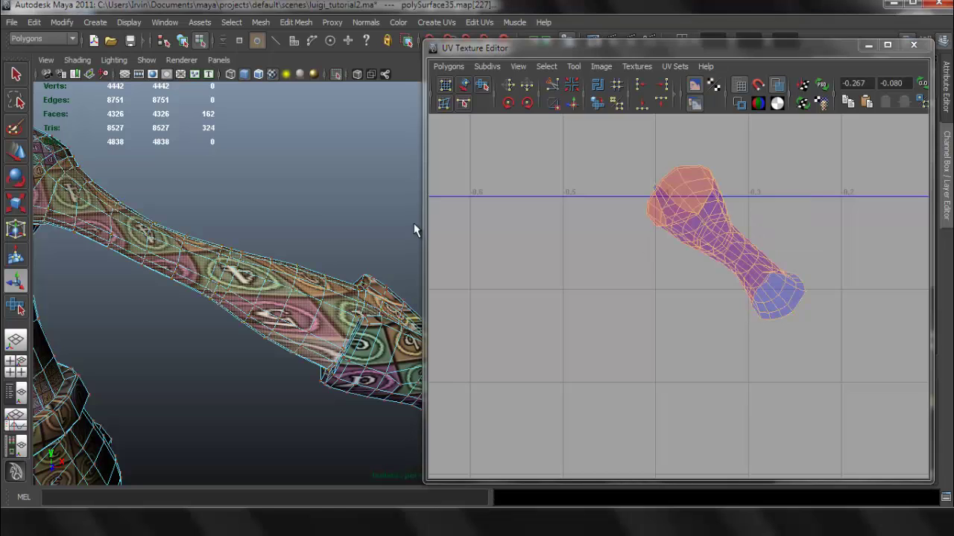
click(336, 74)
mouse_move(338, 212)
alt+mouse_down()
mouse_move(285, 230)
mouse_move(357, 175)
mouse_move(349, 197)
alt+mouse_up()
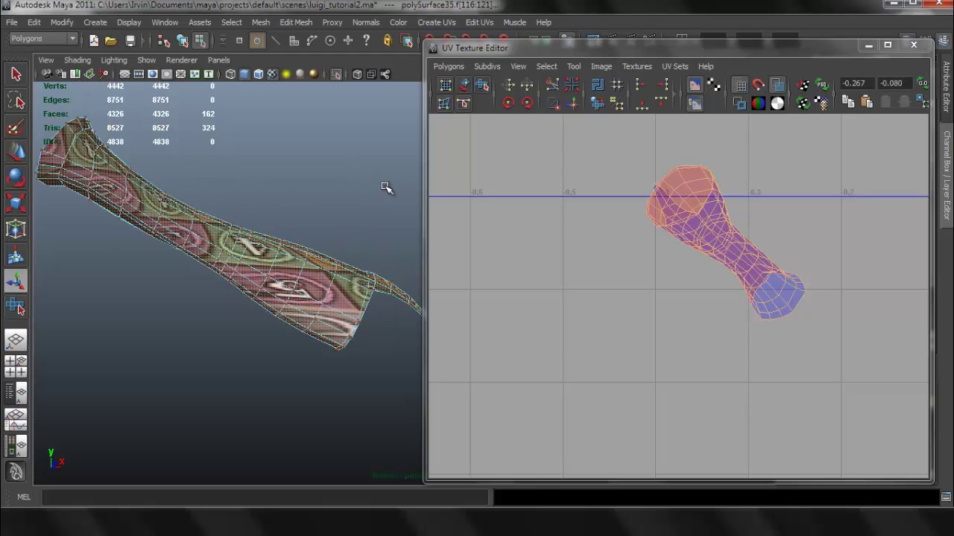
Step: Switch the isolated sleeve to edge mode and select one lengthwise row of edges from shoulder to cuff
click(867, 46)
alt+drag(355, 260, 421, 274)
right_drag(341, 232, 347, 227)
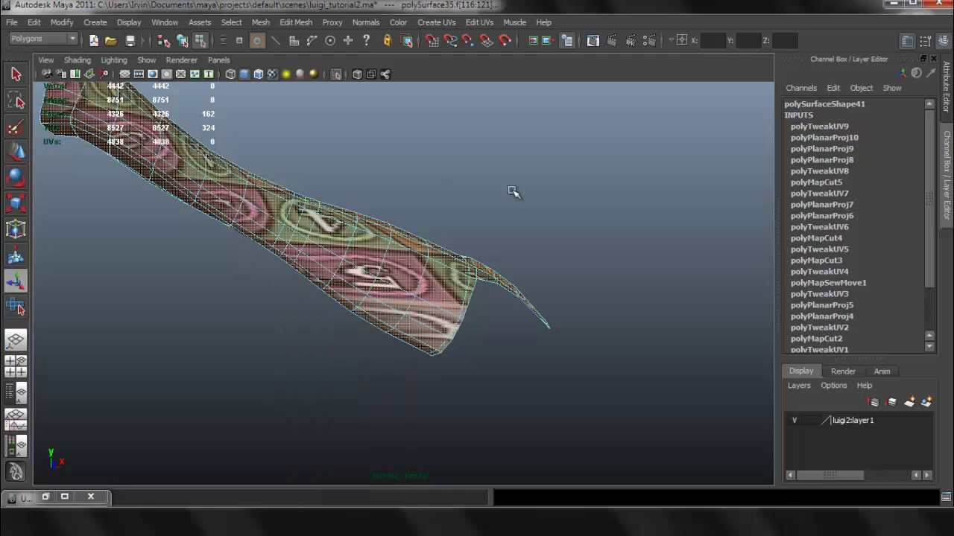
click(516, 189)
alt+middle_drag(392, 217, 425, 234)
alt+drag(425, 234, 359, 260)
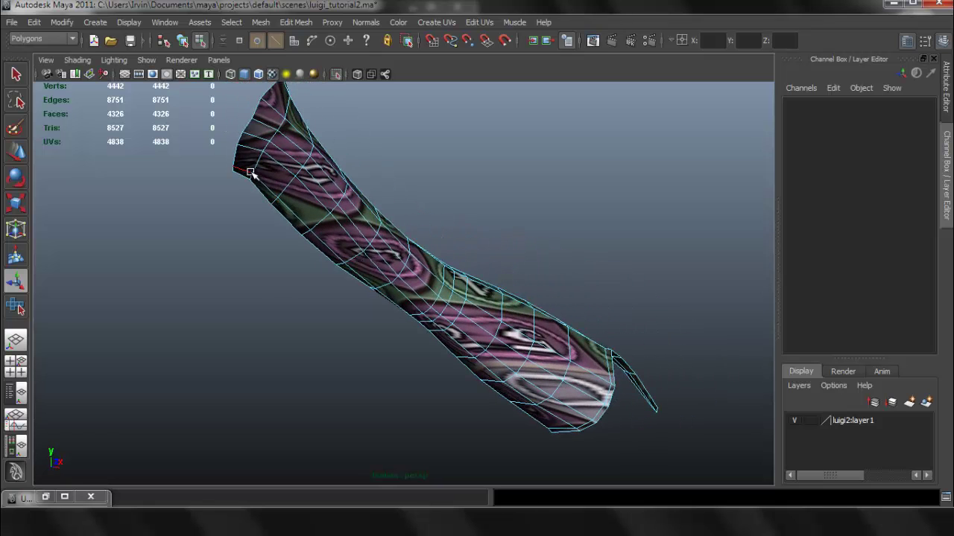
click(594, 308)
alt+drag(594, 308, 547, 298)
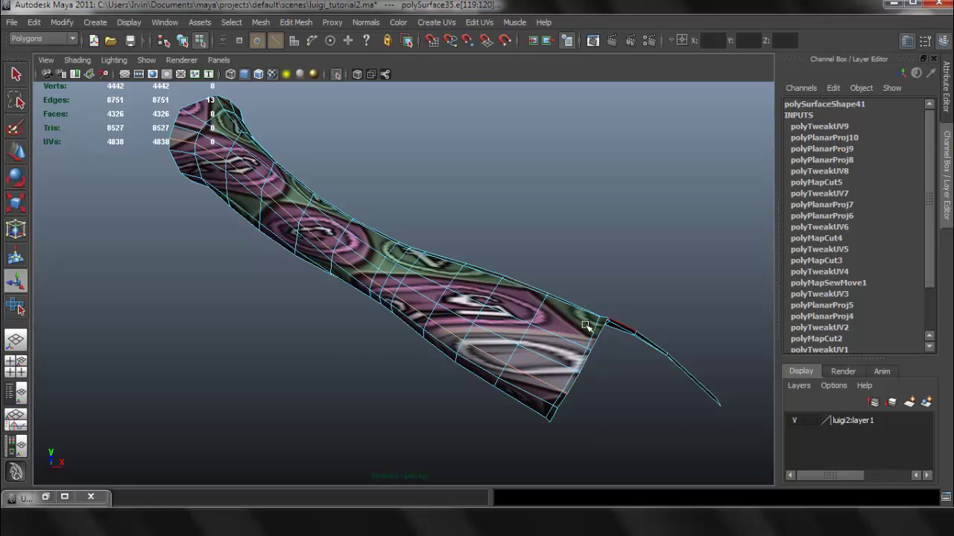
Step: Add the lengthwise row of edges on the sleeve's opposite side to the selection, with the texture display turned off
alt+drag(585, 327, 322, 344)
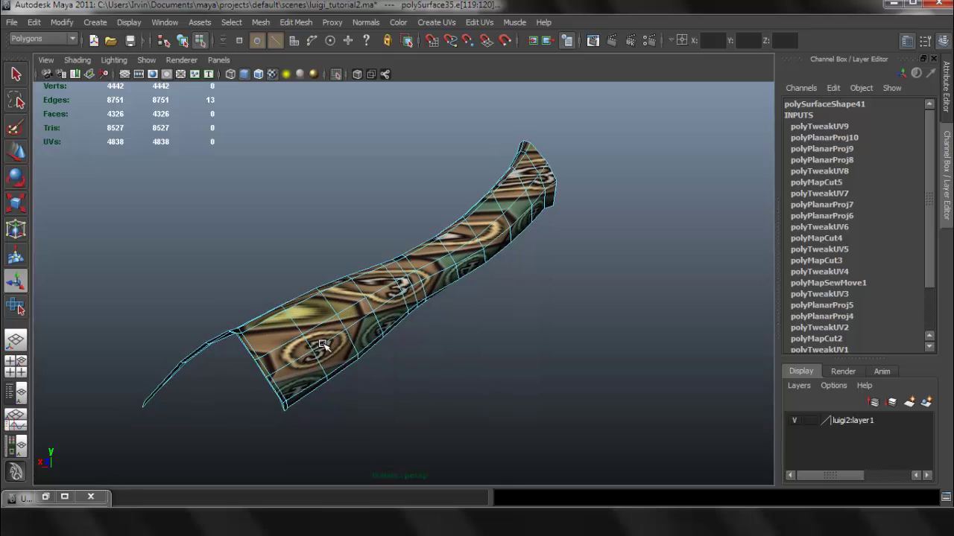
alt+right_drag(322, 344, 479, 379)
alt+drag(383, 347, 272, 357)
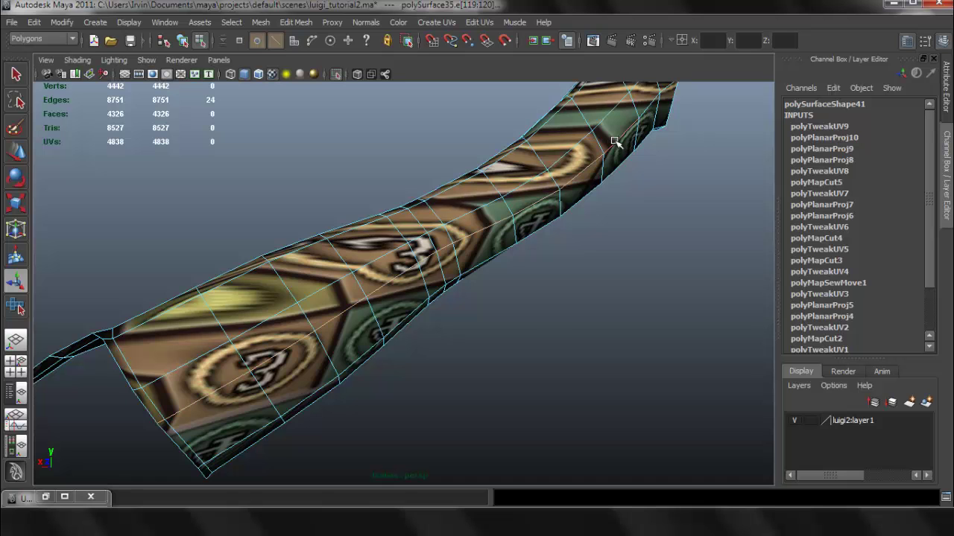
key(5)
mouse_move(617, 145)
alt+mouse_down()
mouse_move(559, 221)
mouse_move(591, 150)
alt+mouse_up()
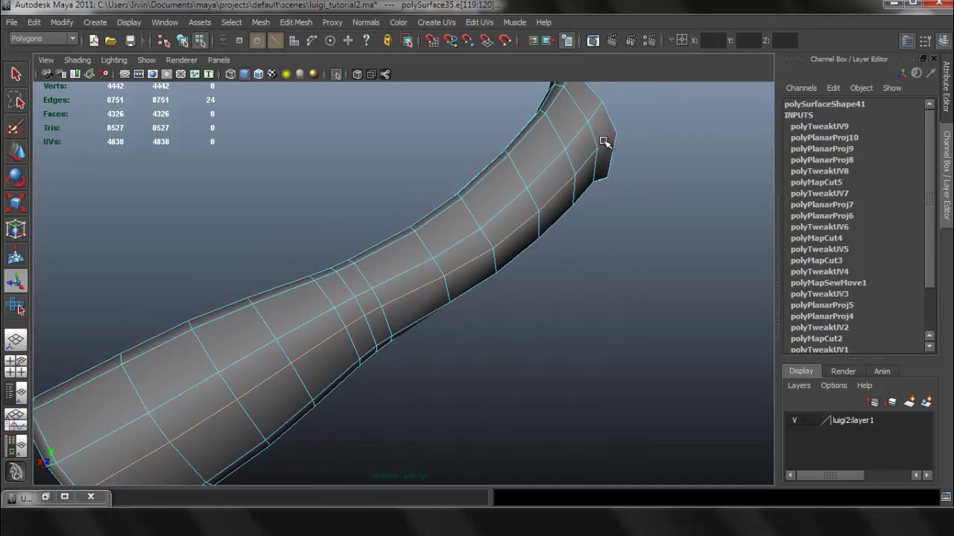
alt+drag(476, 259, 639, 291)
alt+right_drag(545, 266, 502, 283)
alt+drag(502, 283, 469, 287)
Step: Cut the sleeve's UVs along the two selected lengthwise edge rows
click(46, 497)
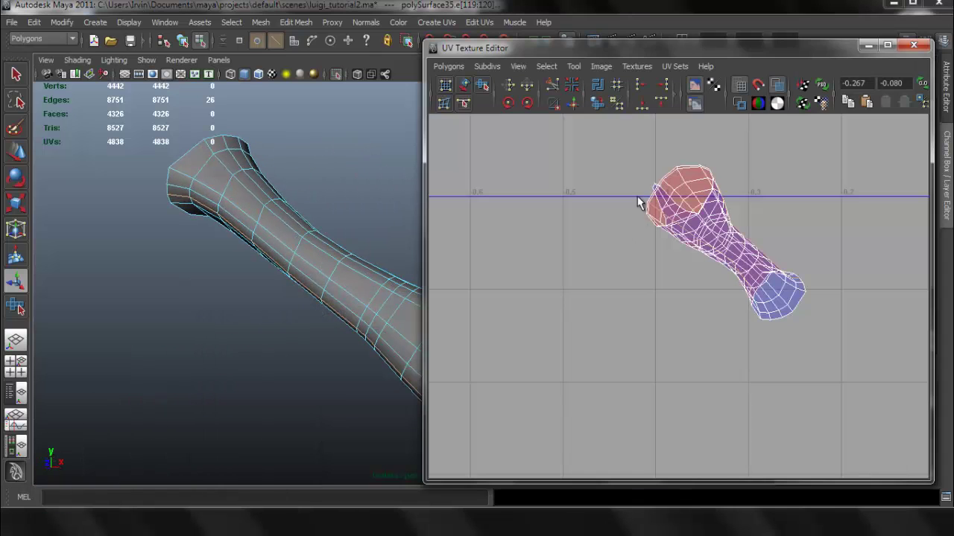
click(454, 67)
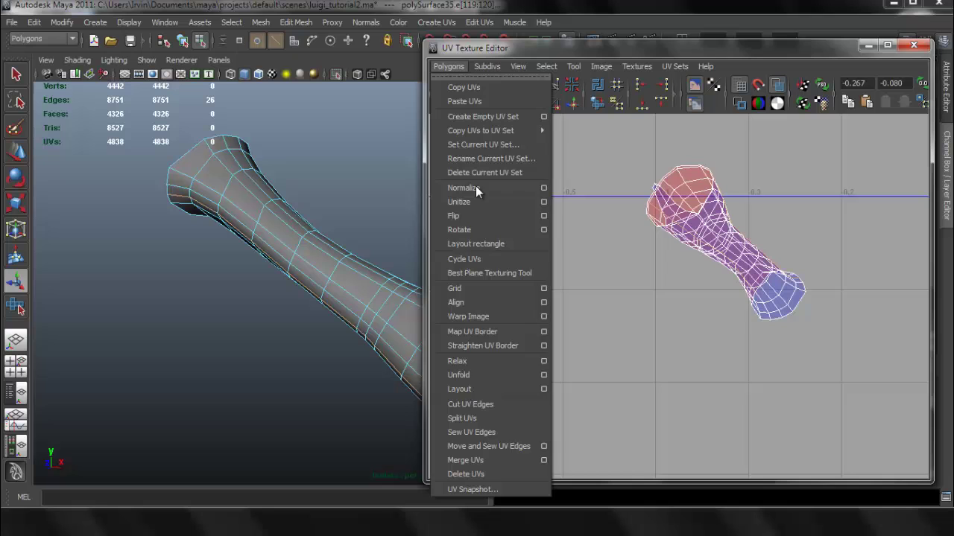
click(515, 393)
alt+middle_drag(366, 294, 262, 272)
alt+middle_drag(726, 186, 653, 221)
scroll(639, 216, up, 2)
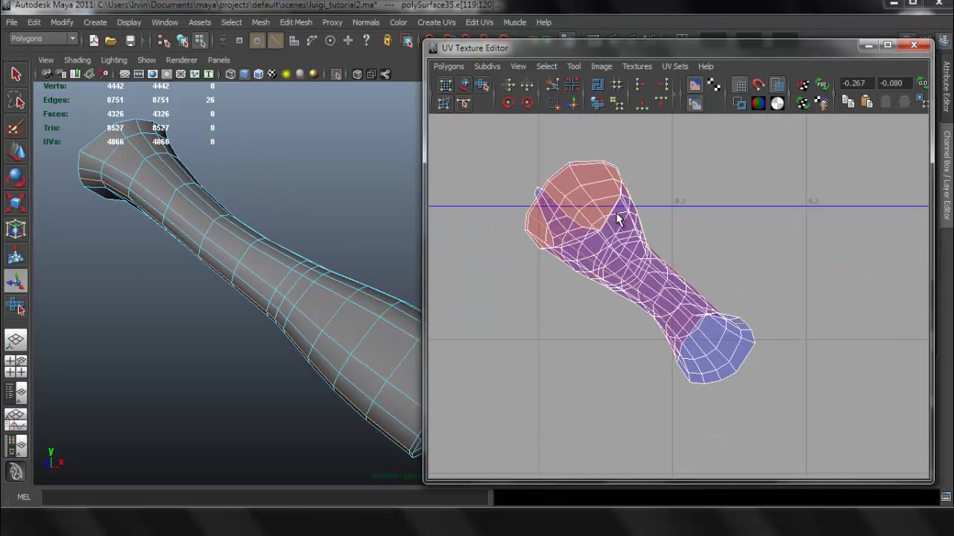
Step: Select a UV on the cut sleeve, expand the selection to its shell and try to move it
click(629, 197)
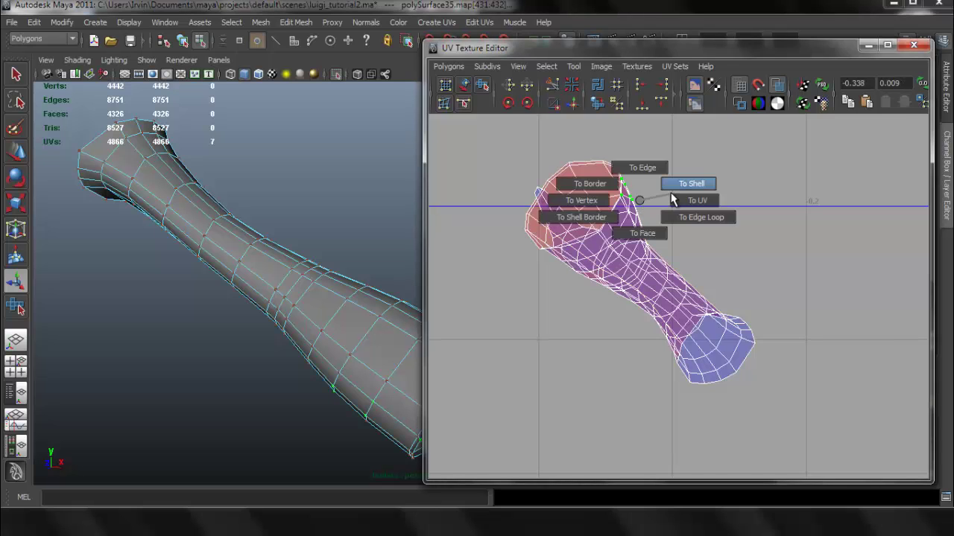
ctrl+right_drag(673, 198, 674, 197)
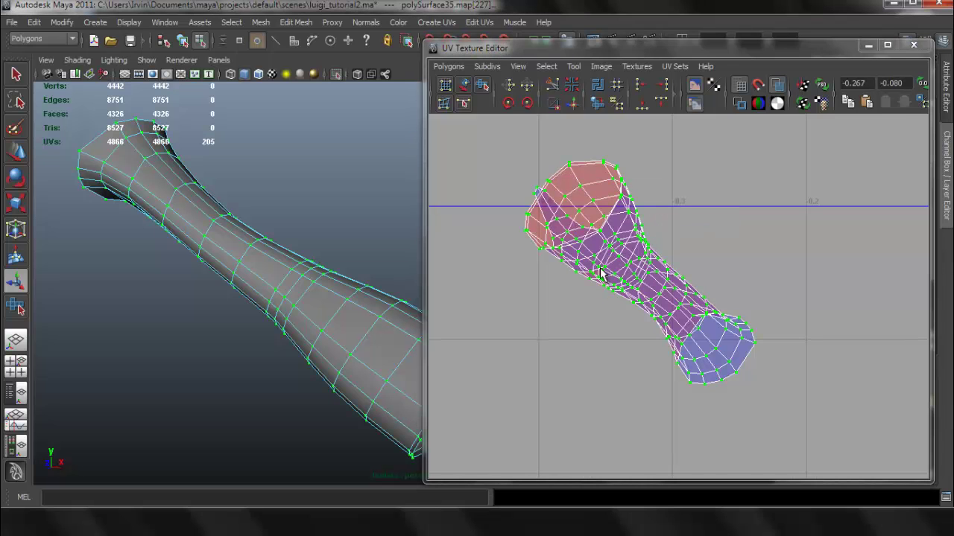
scroll(601, 269, down, 3)
scroll(601, 269, up, 4)
alt+middle_drag(266, 317, 234, 300)
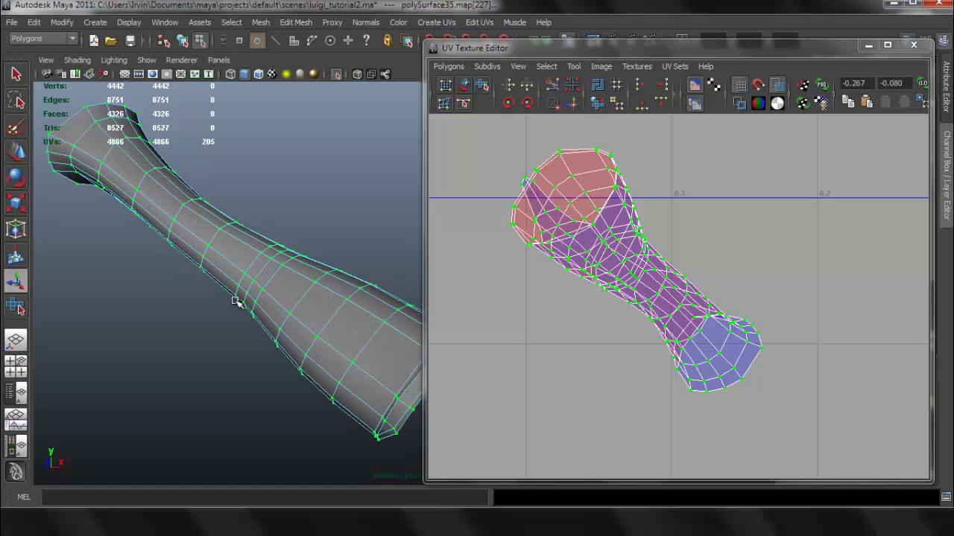
mouse_move(235, 301)
alt+mouse_down()
mouse_move(313, 245)
mouse_move(318, 207)
mouse_move(321, 219)
mouse_move(264, 330)
mouse_move(236, 298)
mouse_move(198, 300)
mouse_move(196, 285)
mouse_move(219, 285)
mouse_move(231, 302)
alt+mouse_up()
key(w)
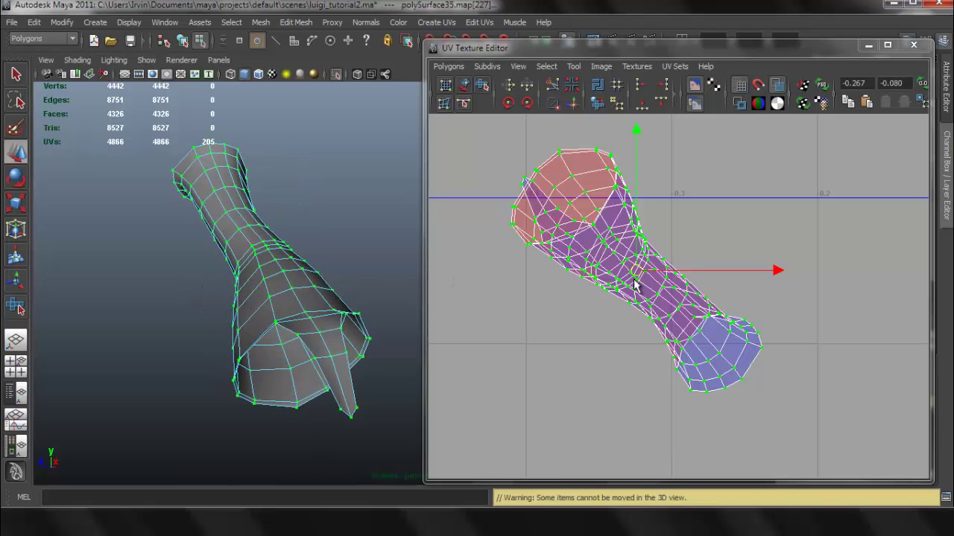
mouse_move(653, 260)
middle_down()
mouse_move(688, 233)
mouse_move(644, 274)
middle_up()
Step: Undo the shell move and UV selection to return to the selected seam edges, and inspect them along the sleeve
key(ctrl+z)
key(ctrl+z)
key(ctrl+z)
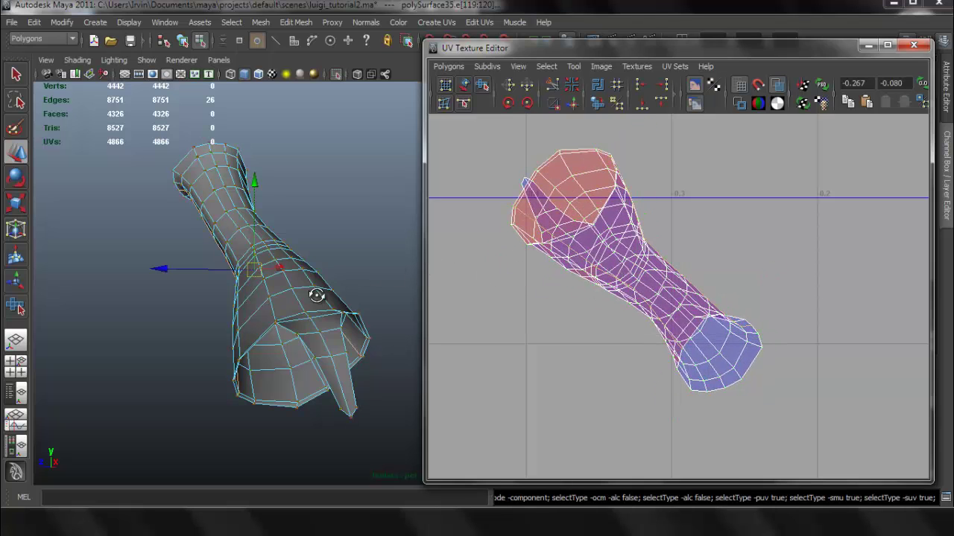
alt+drag(316, 296, 570, 362)
alt+drag(308, 293, 290, 280)
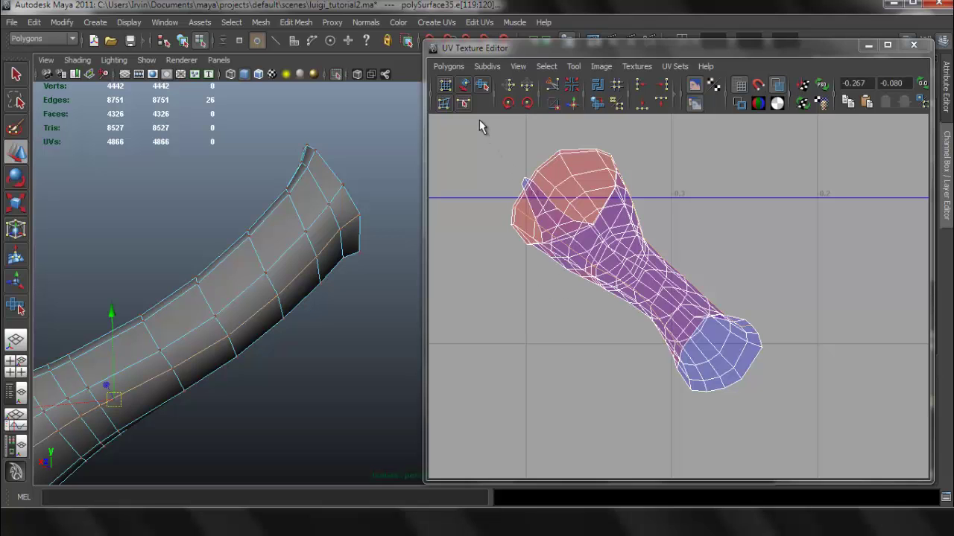
Step: Cut the sleeve's UVs along the two selected lengthwise edge rows
alt+right_drag(580, 216, 733, 314)
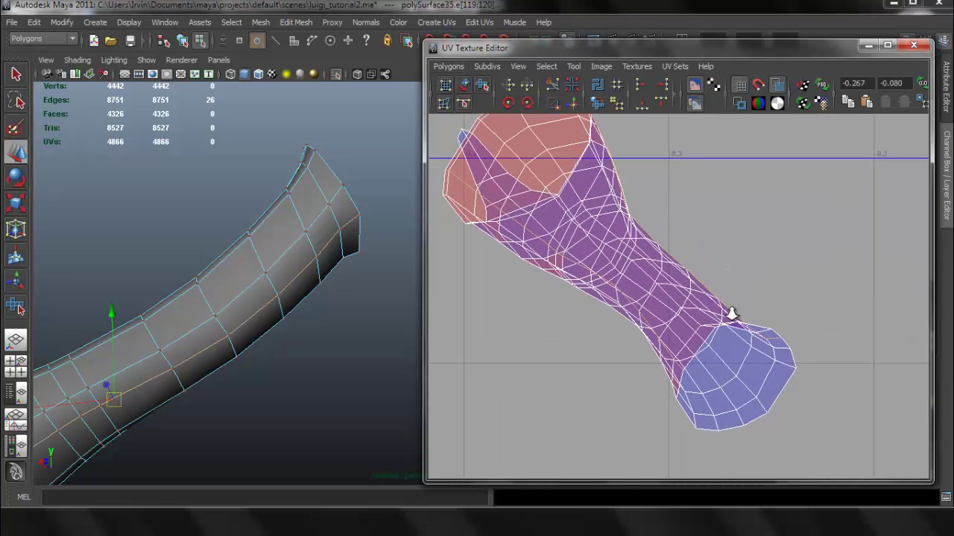
click(449, 66)
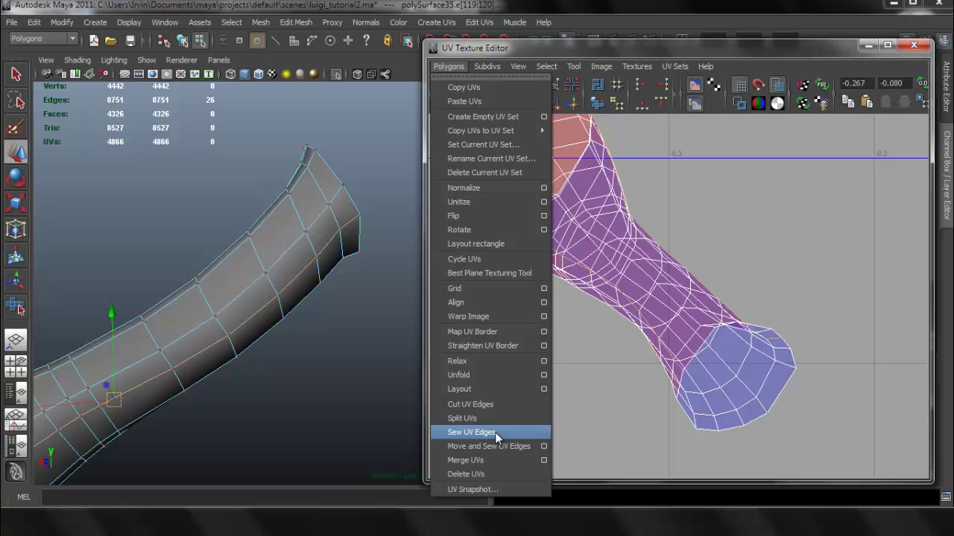
click(494, 404)
Step: Select one cut sleeve half as a whole UV shell and move it clear of the other half
right_drag(583, 144, 634, 146)
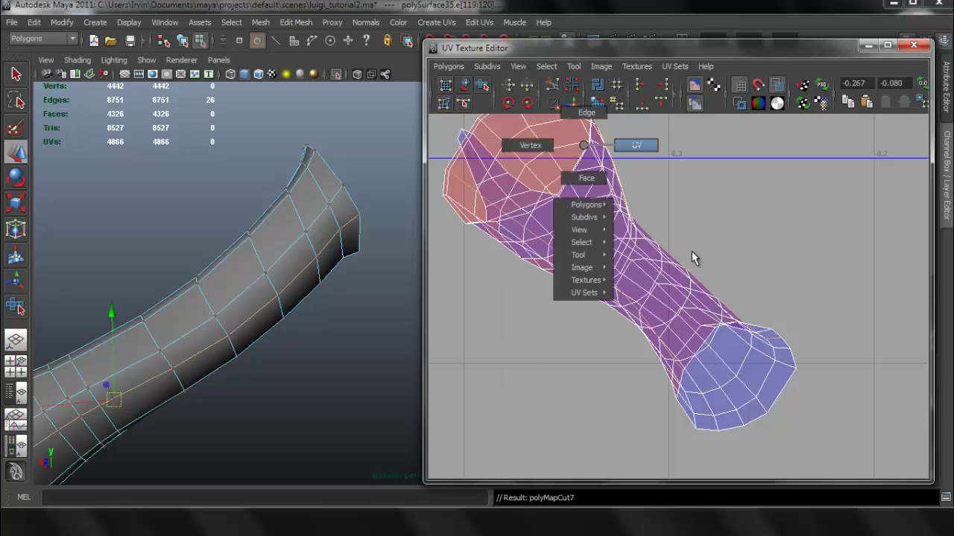
click(756, 401)
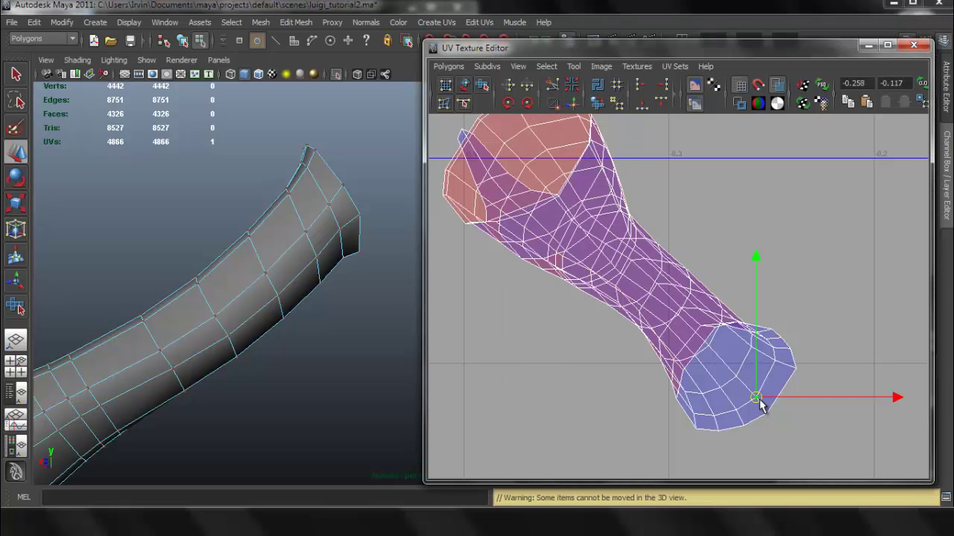
ctrl+right_drag(760, 398, 807, 381)
scroll(628, 280, down, 3)
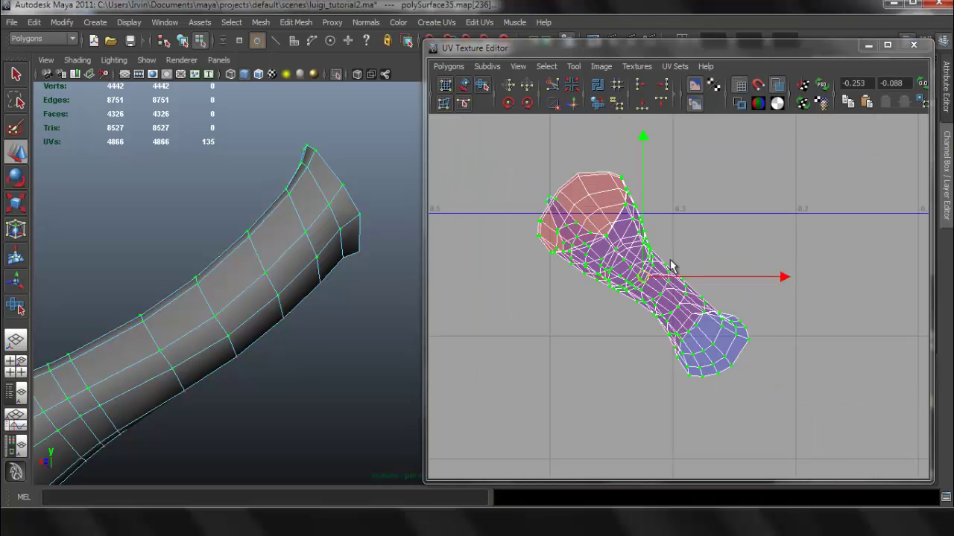
drag(643, 277, 757, 217)
alt+middle_drag(667, 238, 612, 266)
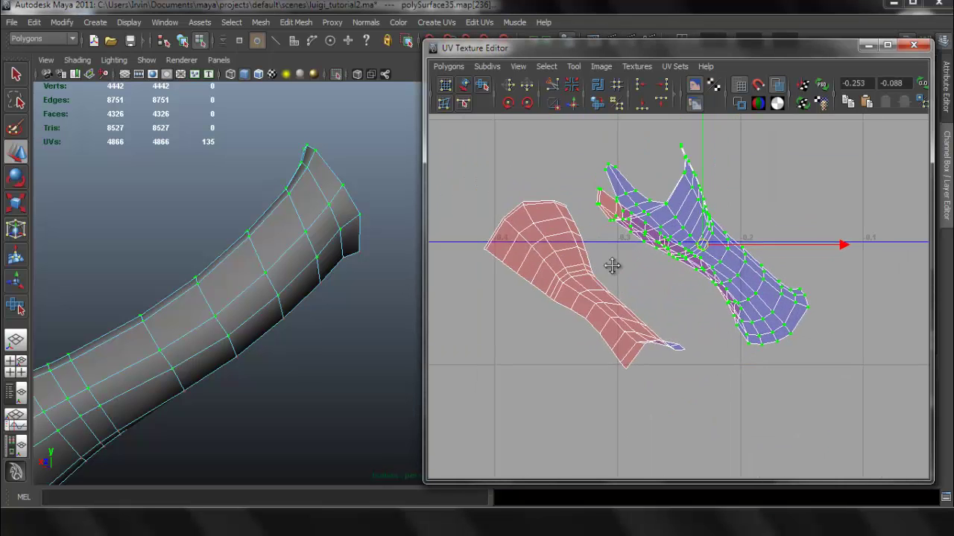
scroll(625, 279, down, 3)
Step: Convert the separated sleeve half to faces, apply Planar Mapping and move its new shell outside the texture square
ctrl+right_drag(657, 248, 653, 267)
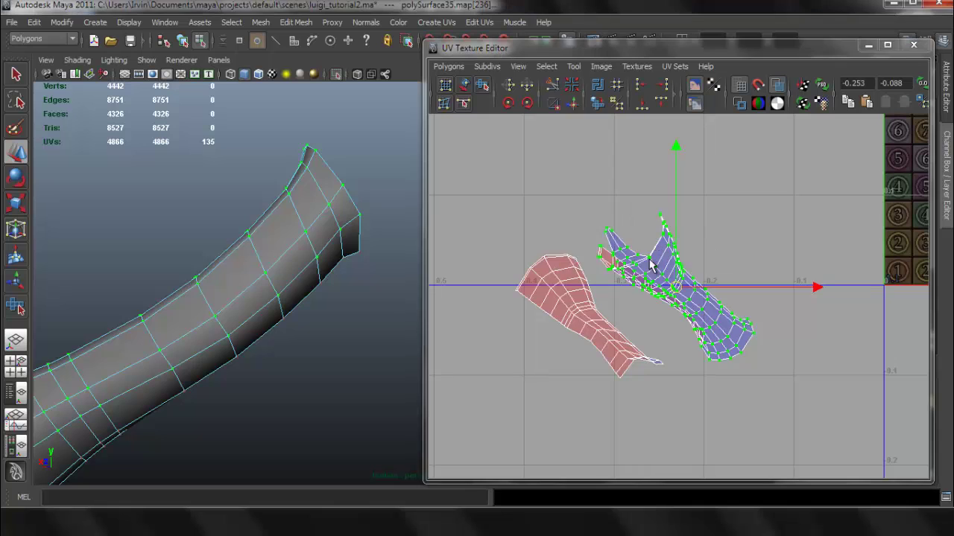
click(434, 22)
click(456, 43)
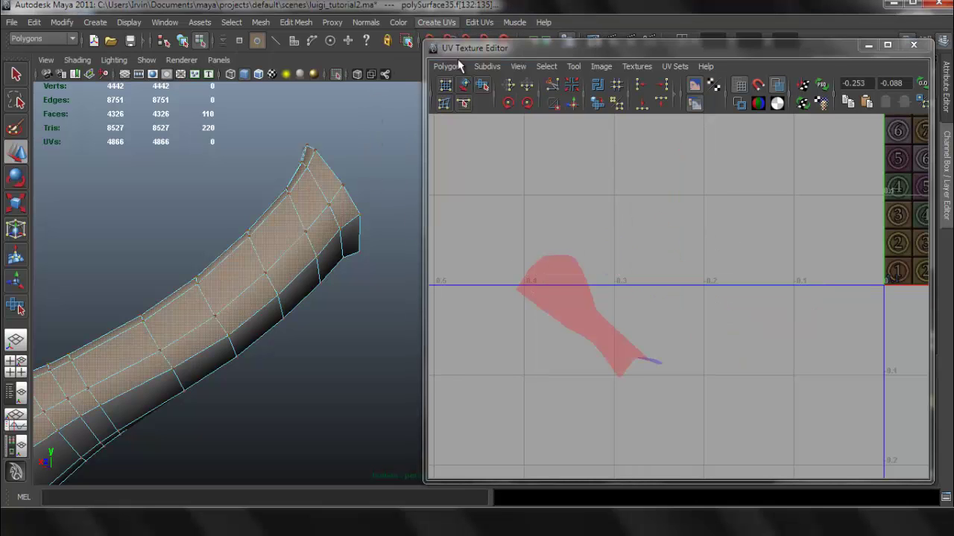
scroll(688, 230, down, 5)
scroll(677, 221, down, 5)
drag(749, 242, 604, 322)
scroll(659, 286, up, 8)
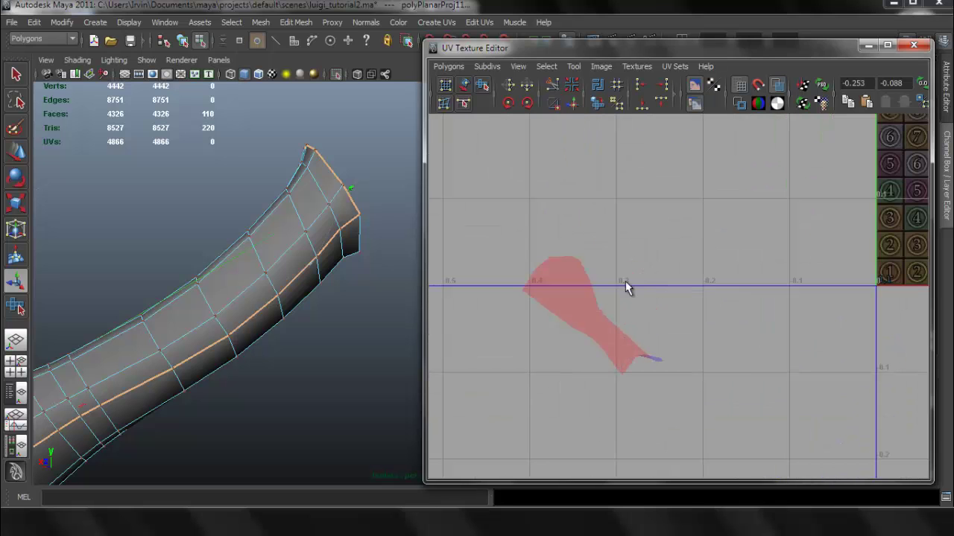
Step: Select the remaining sleeve half's whole UV shell, convert it to faces and apply Planar Mapping
click(600, 314)
right_drag(601, 315, 637, 298)
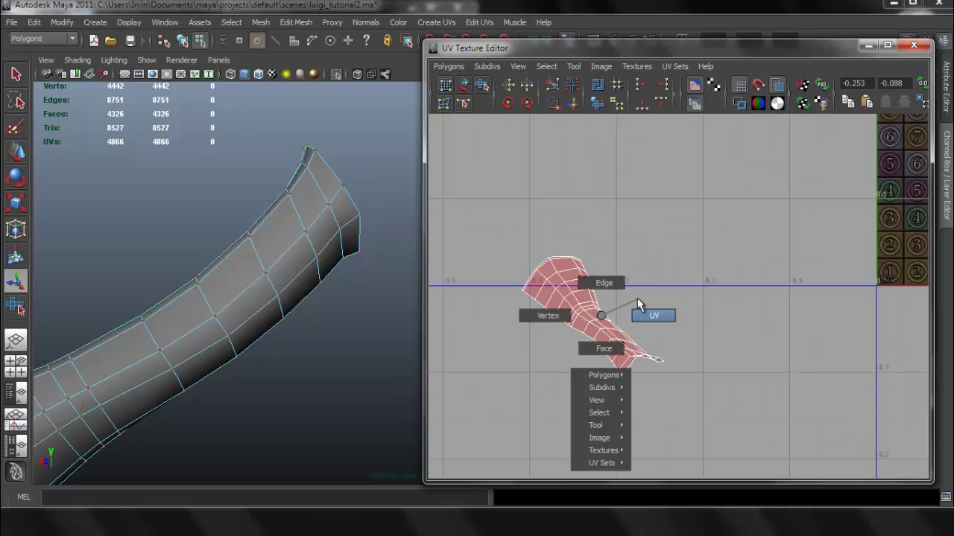
drag(573, 258, 599, 295)
click(588, 282)
ctrl+right_drag(588, 281, 635, 268)
click(440, 24)
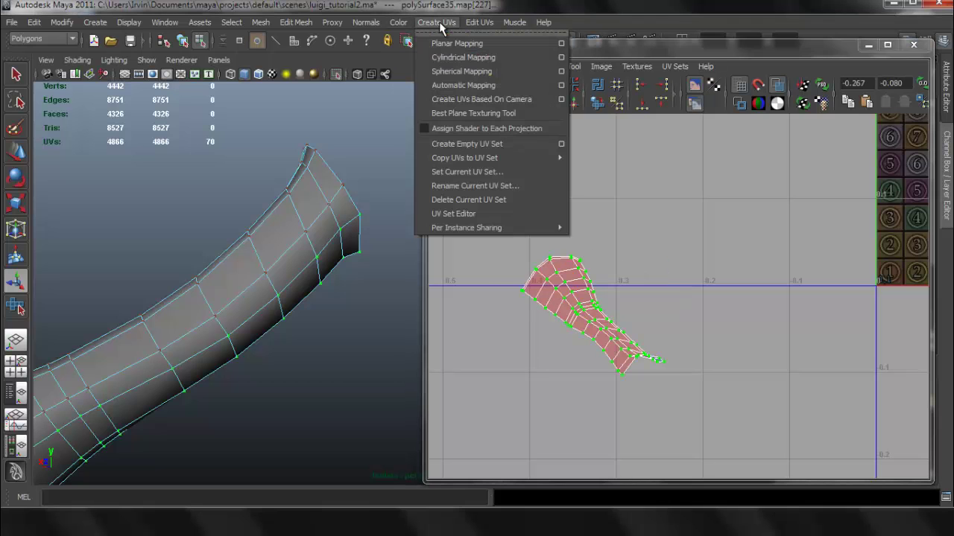
click(488, 62)
ctrl+right_drag(566, 273, 564, 299)
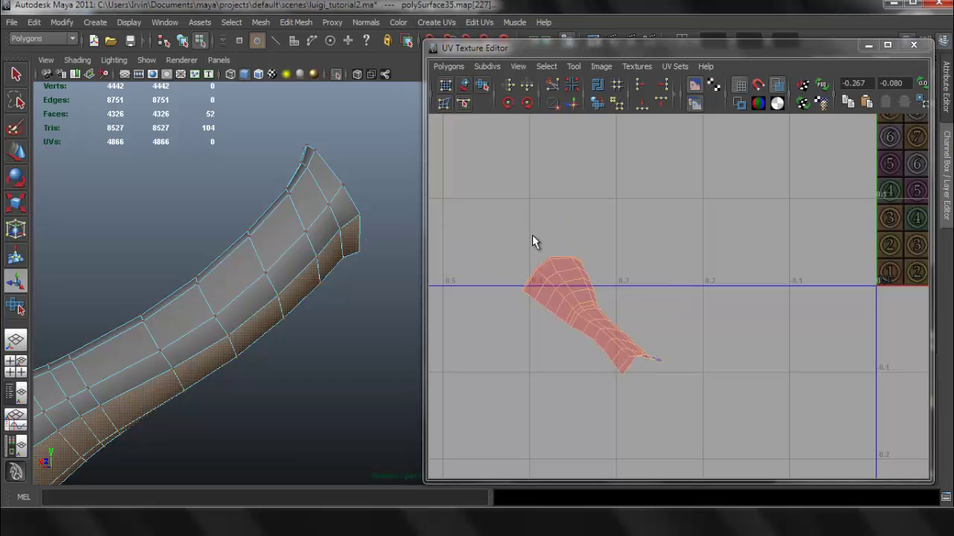
click(443, 21)
click(445, 44)
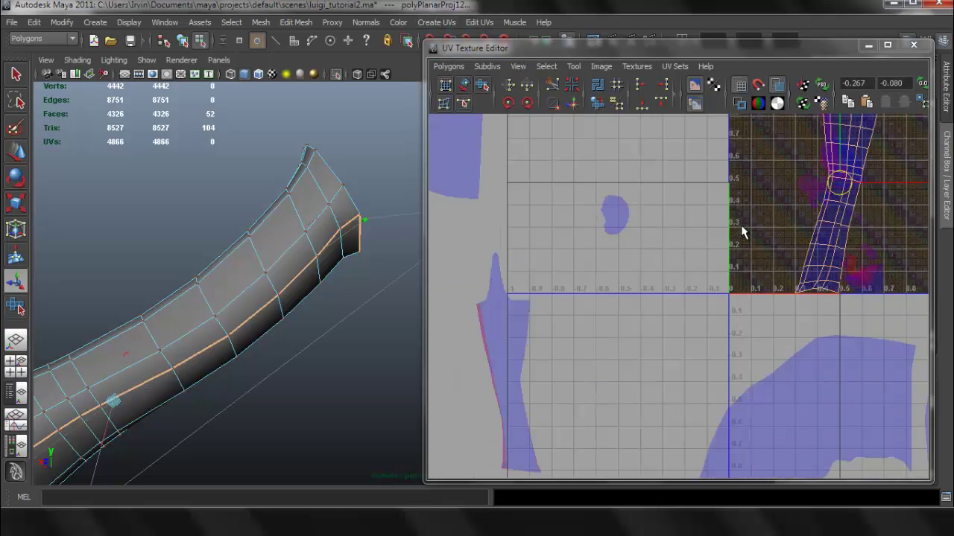
Step: Place the newly mapped half beside the first sleeve shell, outside the texture square, and show the checker texture on the arm
drag(836, 185, 451, 359)
alt+middle_drag(538, 313, 643, 259)
drag(574, 297, 517, 321)
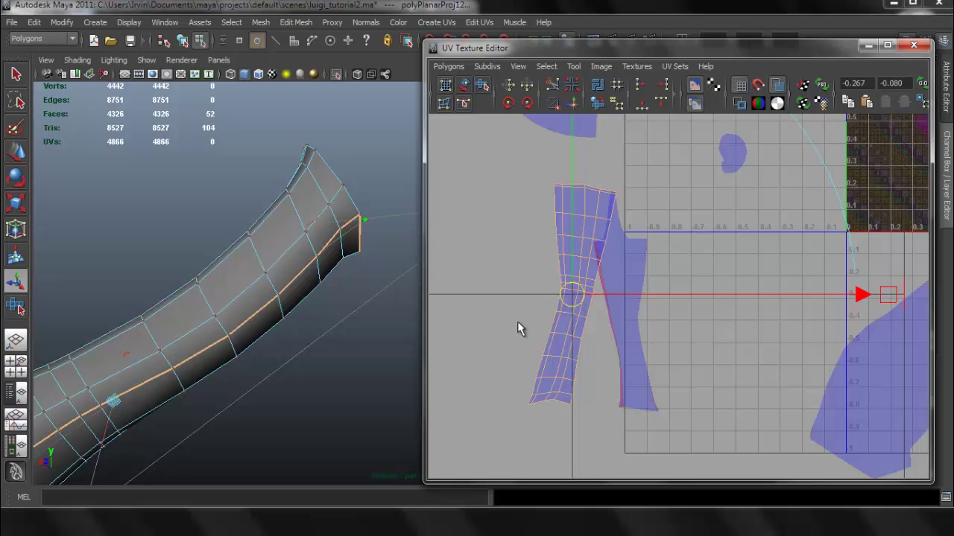
alt+drag(340, 197, 336, 267)
key(6)
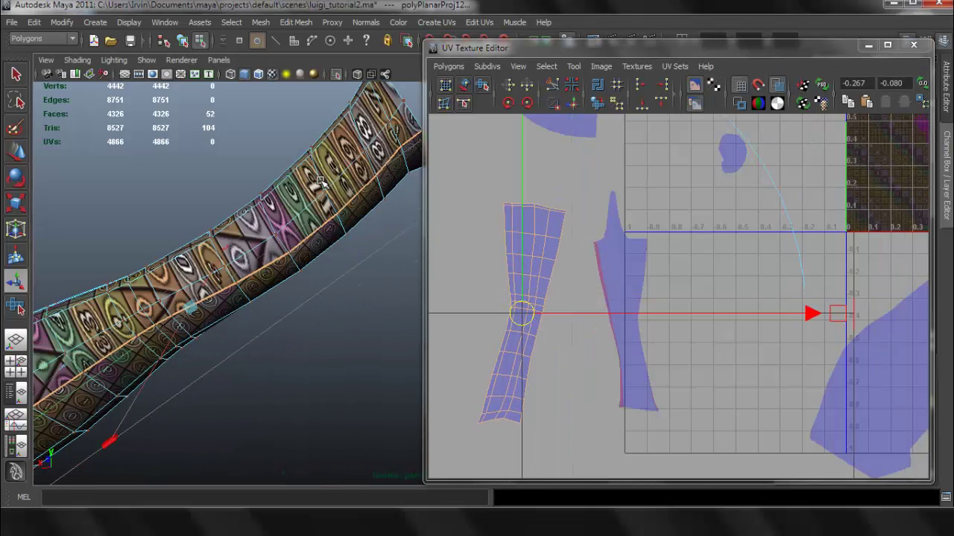
alt+middle_drag(617, 249, 625, 222)
Step: Select the narrower sleeve half's whole UV shell and unfold it with the Smooth UV Tool
right_drag(549, 187, 600, 186)
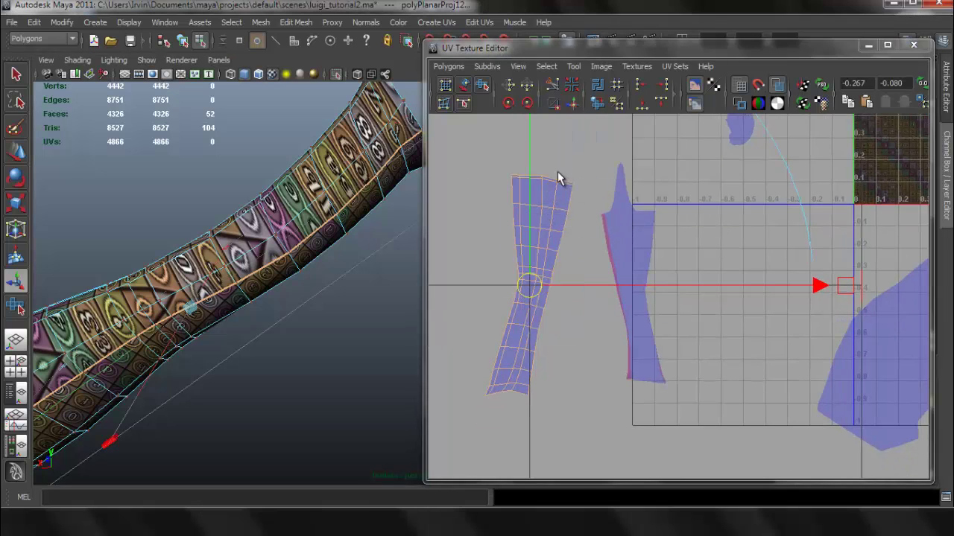
drag(553, 163, 578, 216)
ctrl+right_drag(575, 194, 627, 179)
click(580, 66)
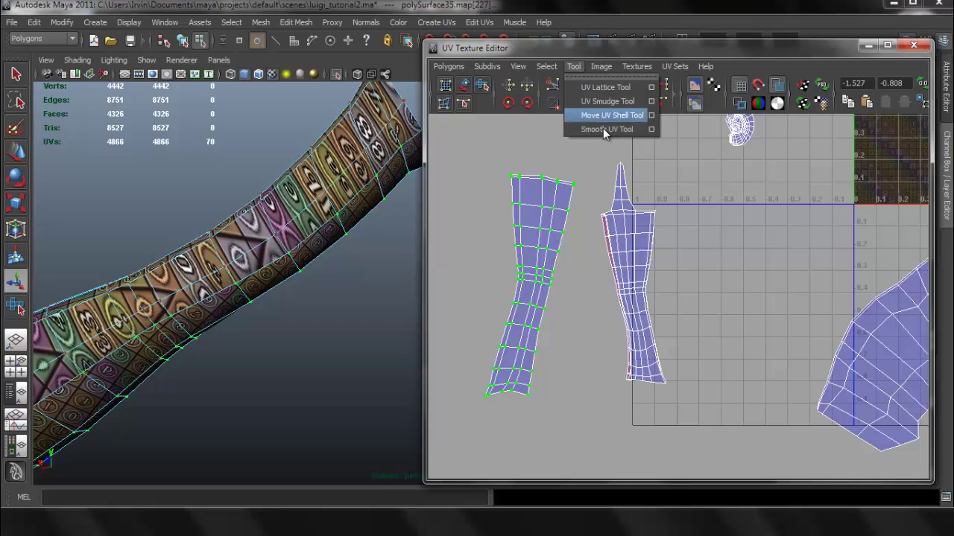
click(604, 131)
drag(468, 404, 871, 401)
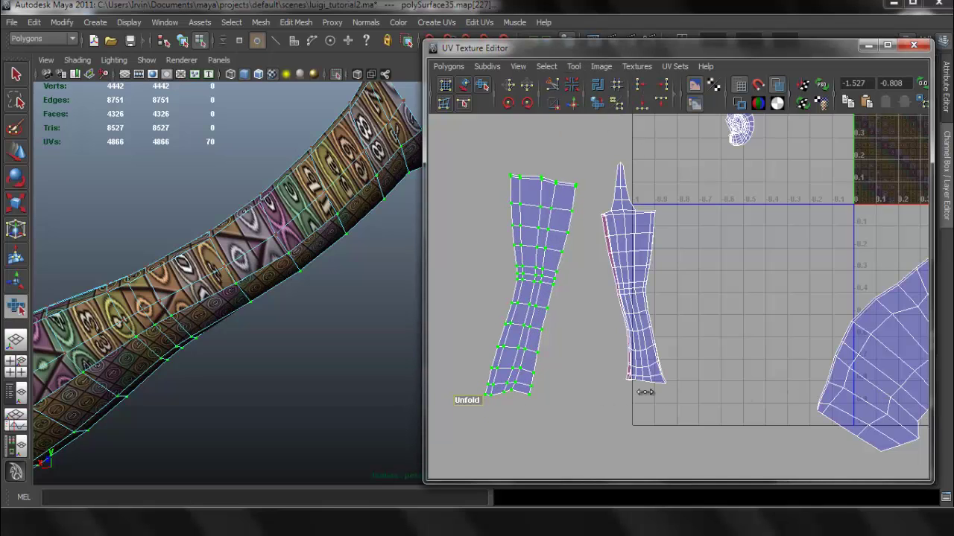
drag(470, 399, 877, 411)
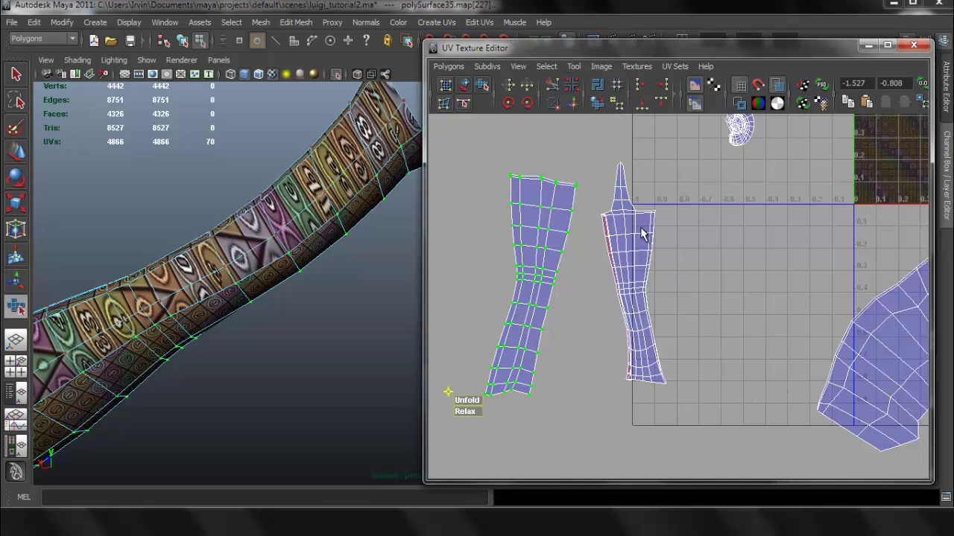
Step: Select the whole UV shell of the other sleeve half, the one with the spike, and unfold it
right_drag(641, 228, 670, 226)
drag(656, 191, 649, 222)
ctrl+right_drag(663, 213, 634, 194)
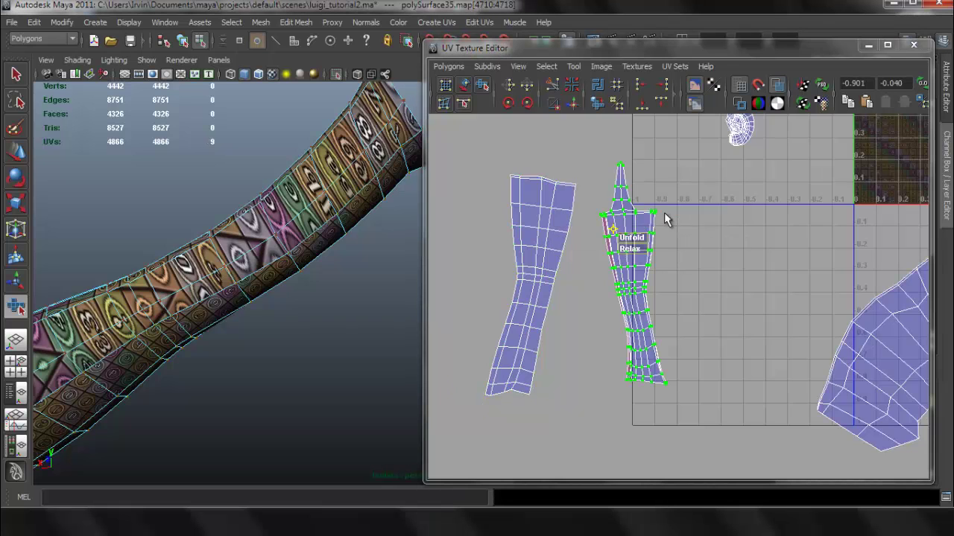
drag(584, 388, 771, 387)
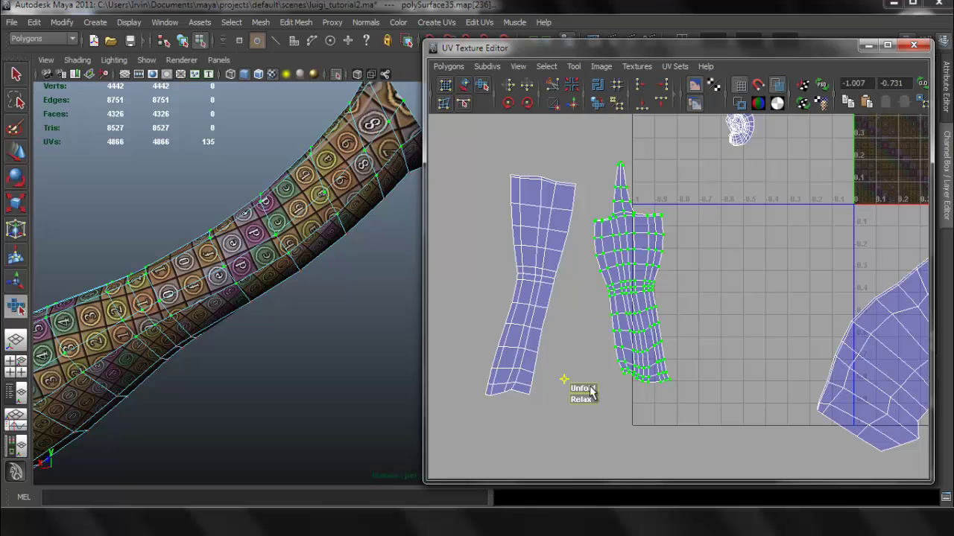
Step: Select a seam edge near the sleeve's cuff on the model and locate it on the narrower shell's border
alt+drag(331, 294, 336, 112)
alt+drag(340, 78, 243, 285)
right_drag(243, 280, 243, 251)
click(152, 338)
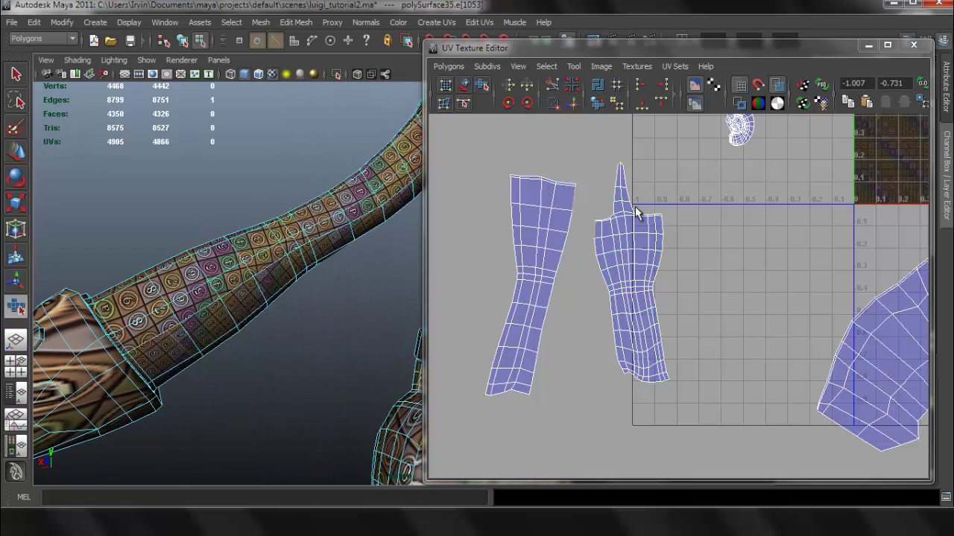
scroll(627, 203, up, 2)
alt+middle_drag(614, 239, 655, 297)
alt+right_drag(654, 295, 607, 243)
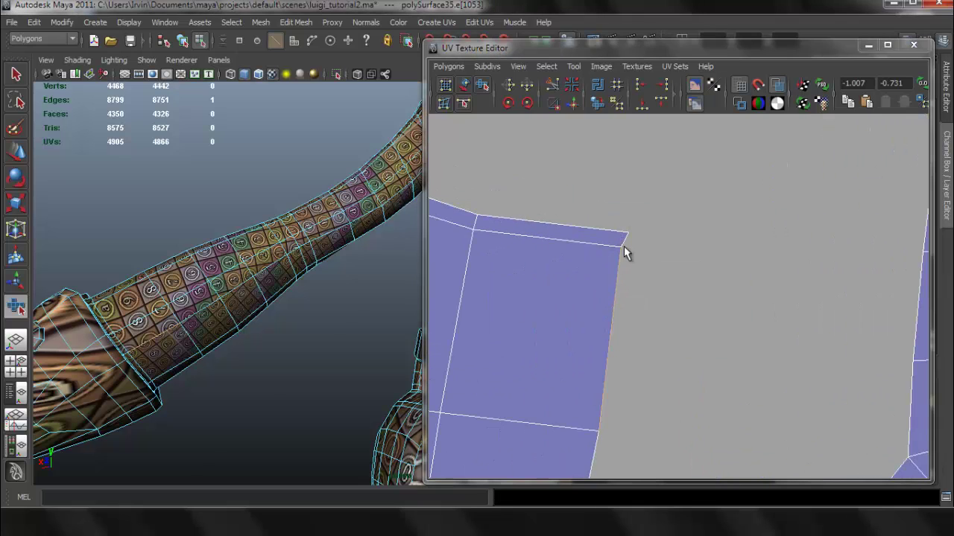
key(q)
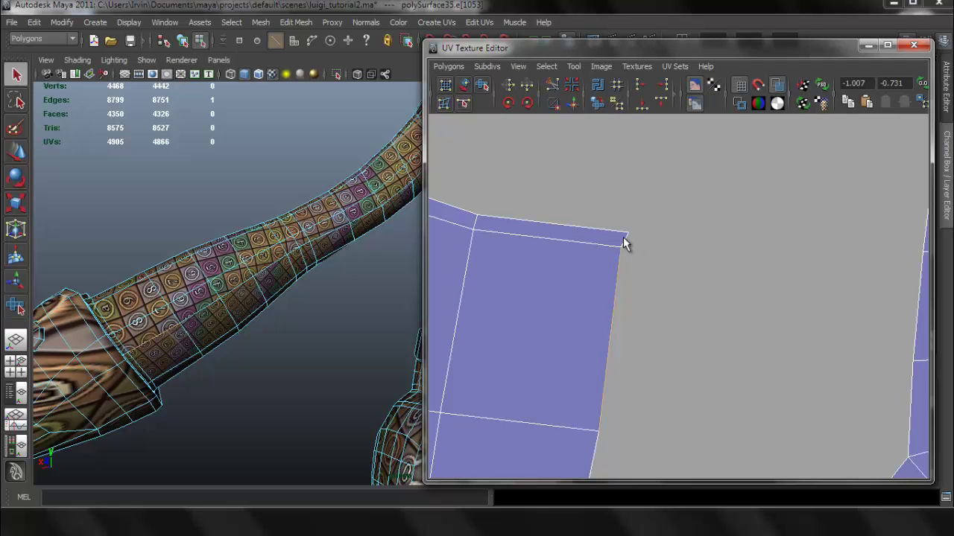
Step: Extend the edge selection along the narrower shell's whole border facing the other sleeve half
click(618, 289)
alt+right_drag(645, 403, 642, 226)
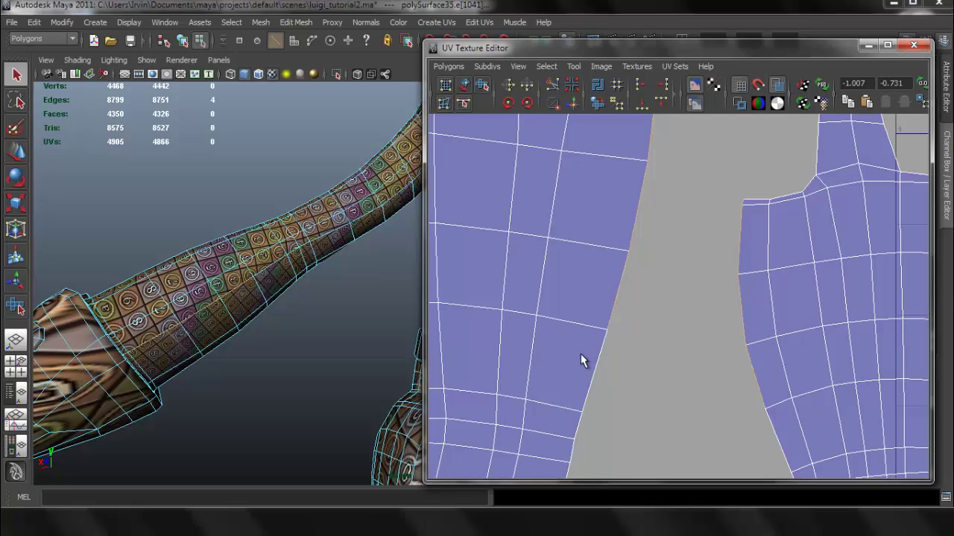
shift+drag(581, 354, 630, 380)
alt+middle_drag(640, 356, 671, 141)
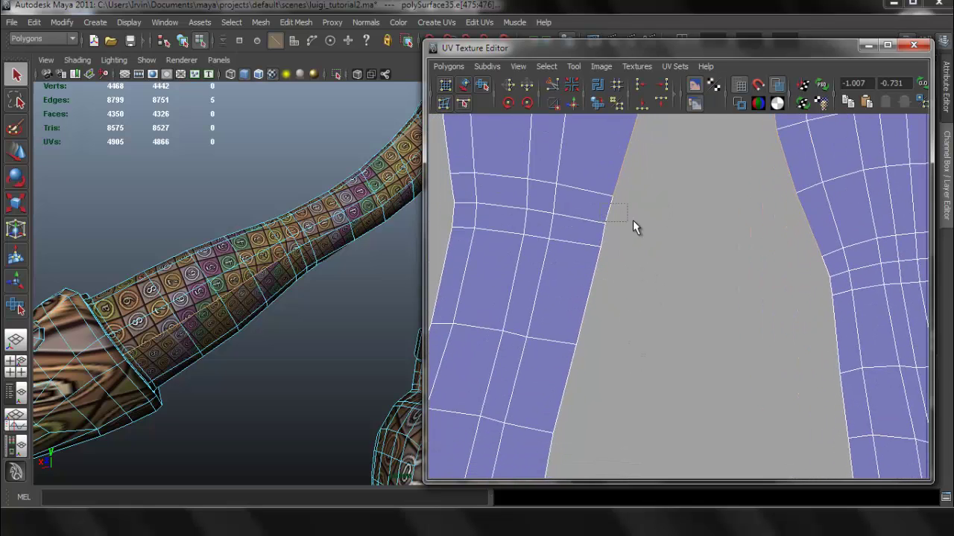
shift+drag(633, 220, 633, 221)
shift+click(603, 234)
shift+click(594, 300)
shift+click(570, 383)
alt+middle_drag(599, 324, 652, 75)
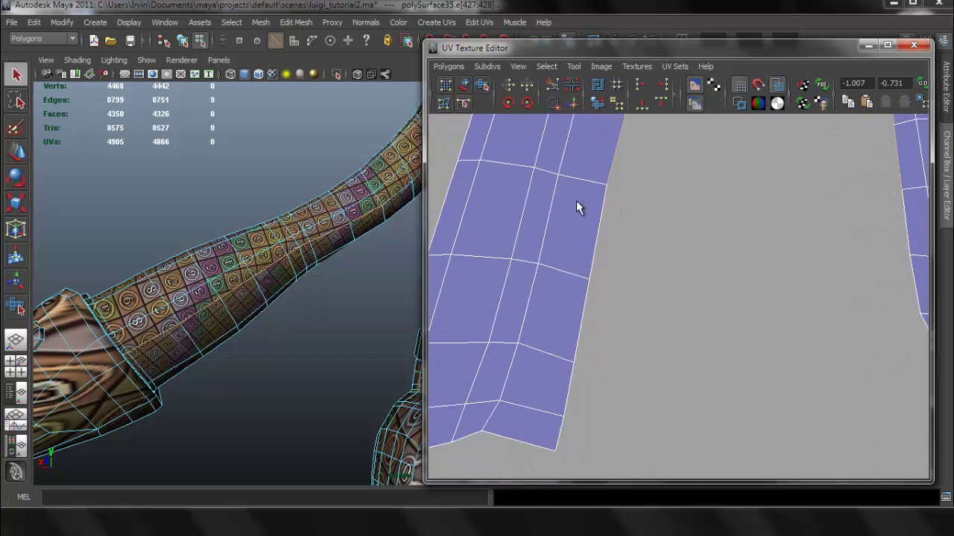
shift+click(580, 322)
shift+click(558, 433)
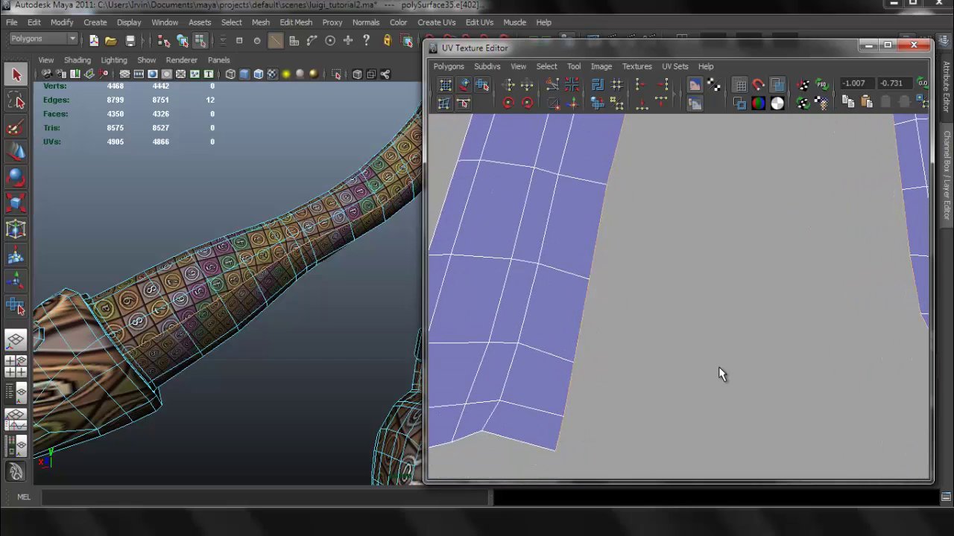
Step: Join the two sleeve shells along the selected border with Move and Sew UV Edges
scroll(773, 284, down, 8)
alt+middle_drag(721, 225, 654, 275)
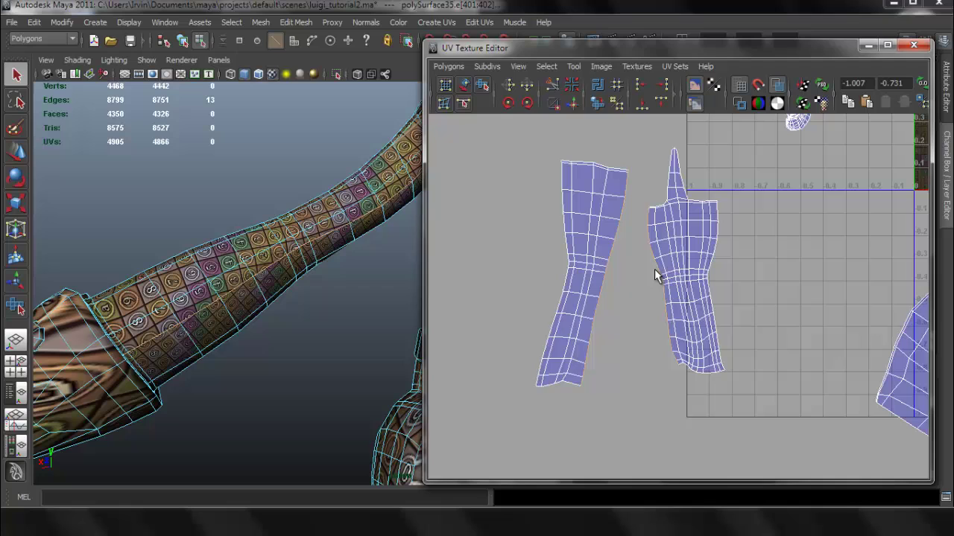
click(451, 67)
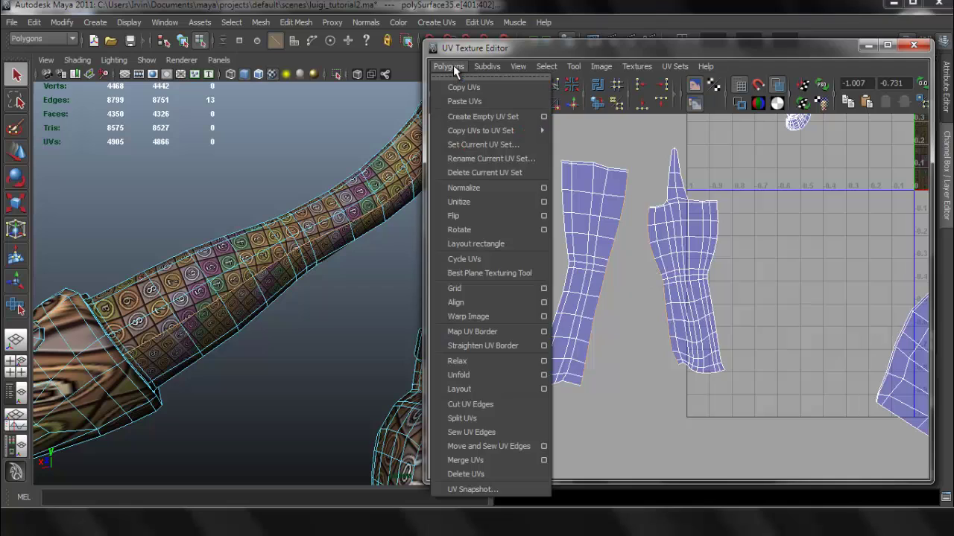
click(510, 447)
Step: Select all UVs of the joined sleeve shell and unfold them with the Smooth UV Tool
scroll(633, 264, up, 1)
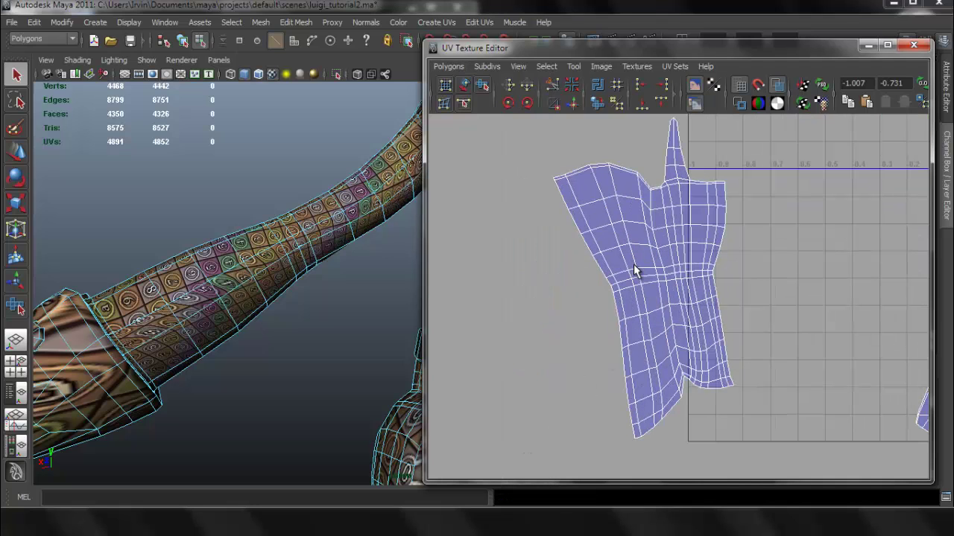
right_drag(630, 230, 673, 178)
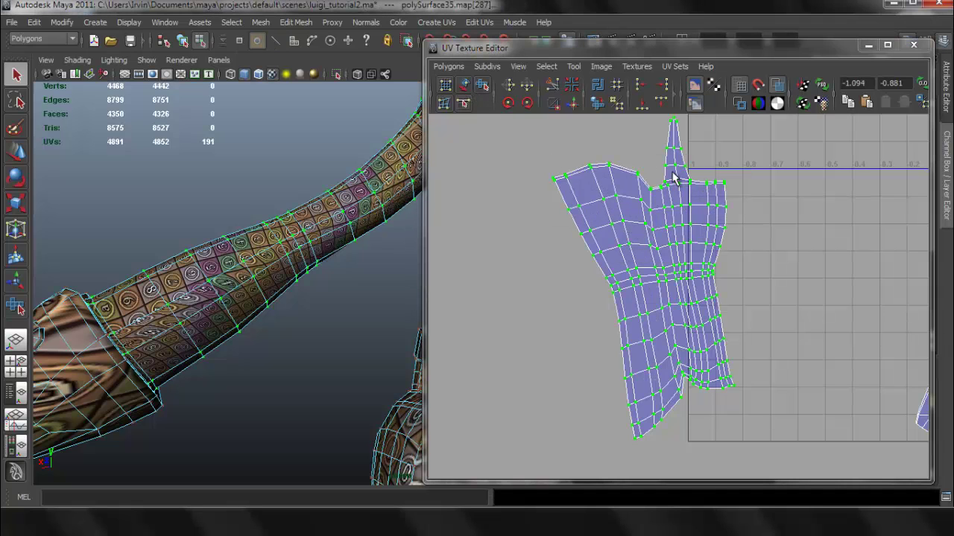
click(573, 67)
click(589, 129)
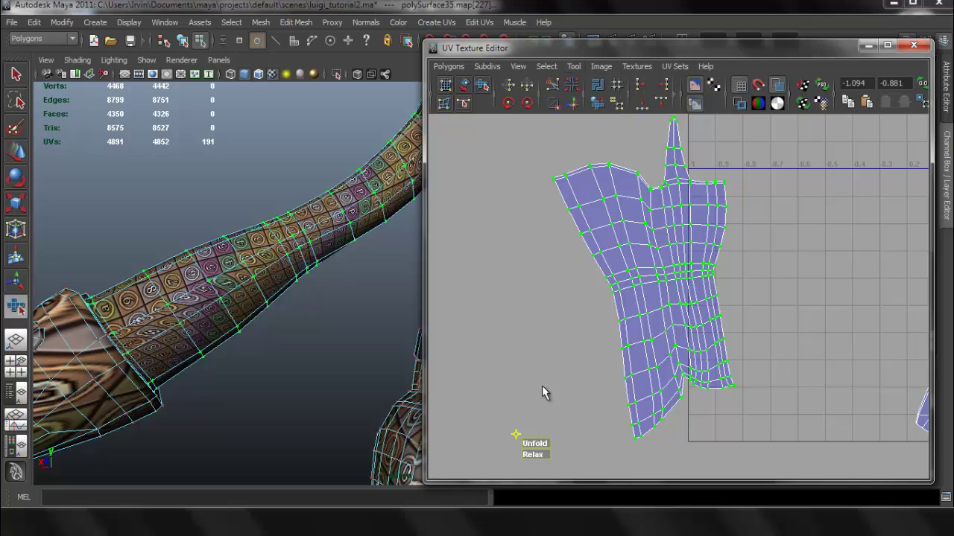
drag(535, 442, 777, 440)
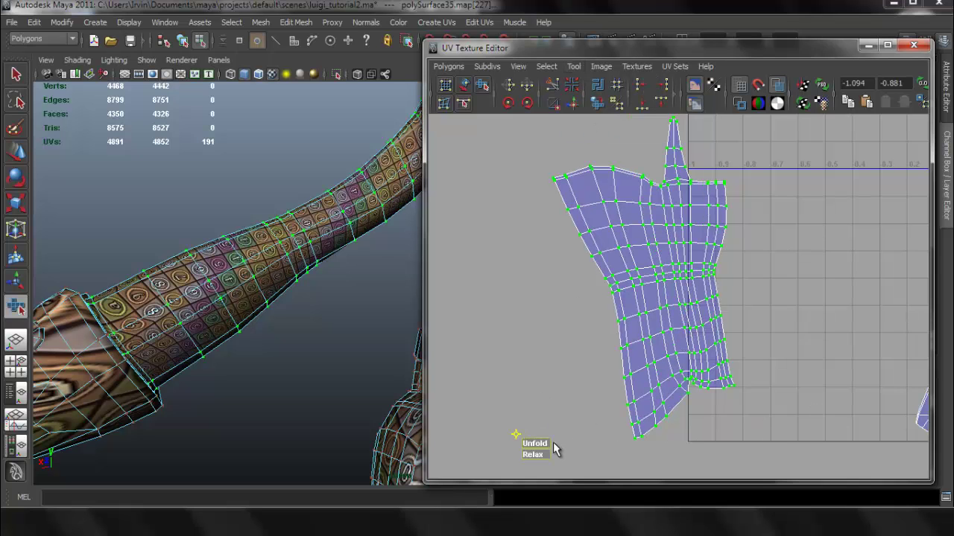
drag(536, 444, 766, 443)
Step: Minimize the UV editor, return the model to object mode and deselect it to inspect the textured character
alt+middle_drag(279, 274, 151, 344)
alt+drag(231, 301, 489, 234)
click(869, 45)
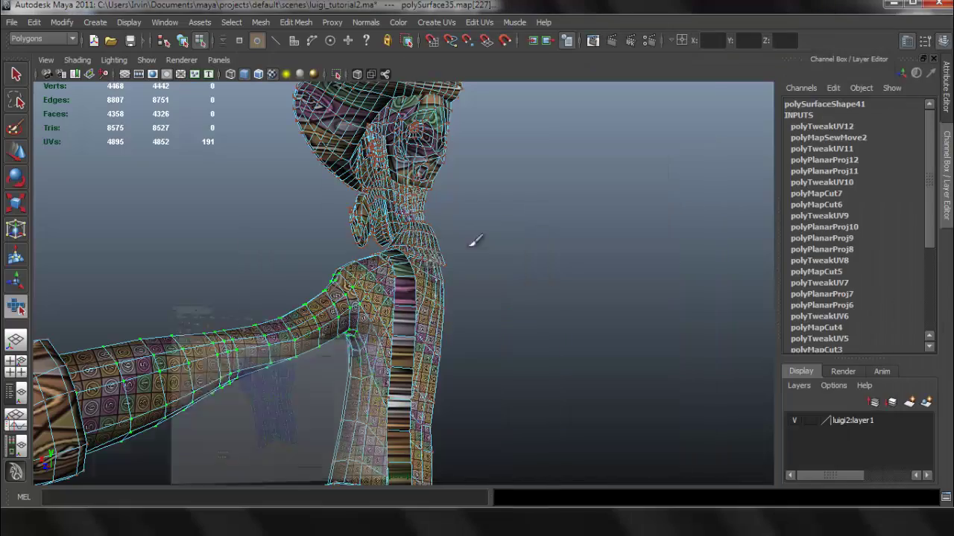
right_drag(320, 281, 375, 266)
alt+drag(372, 295, 492, 274)
scroll(545, 196, down, 4)
click(546, 200)
alt+drag(464, 234, 474, 251)
alt+drag(536, 261, 515, 499)
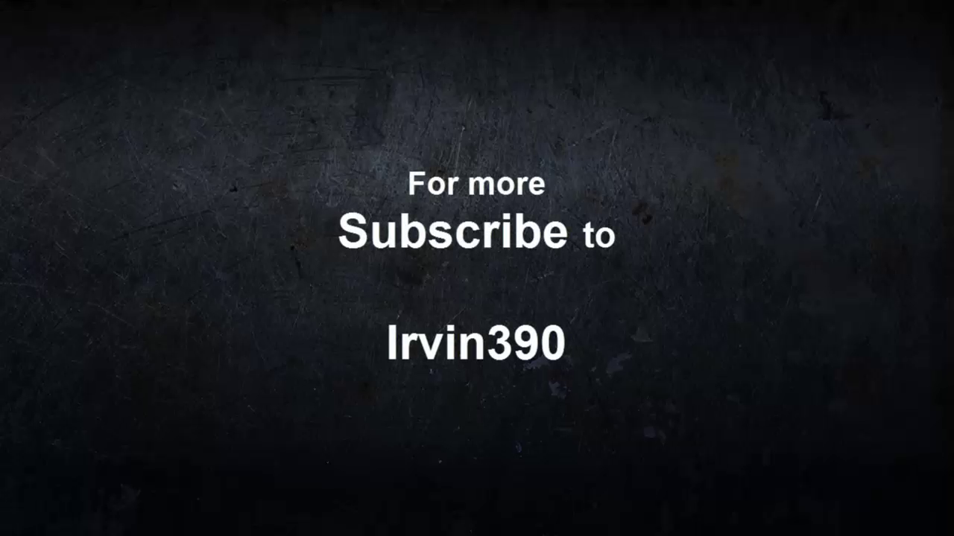